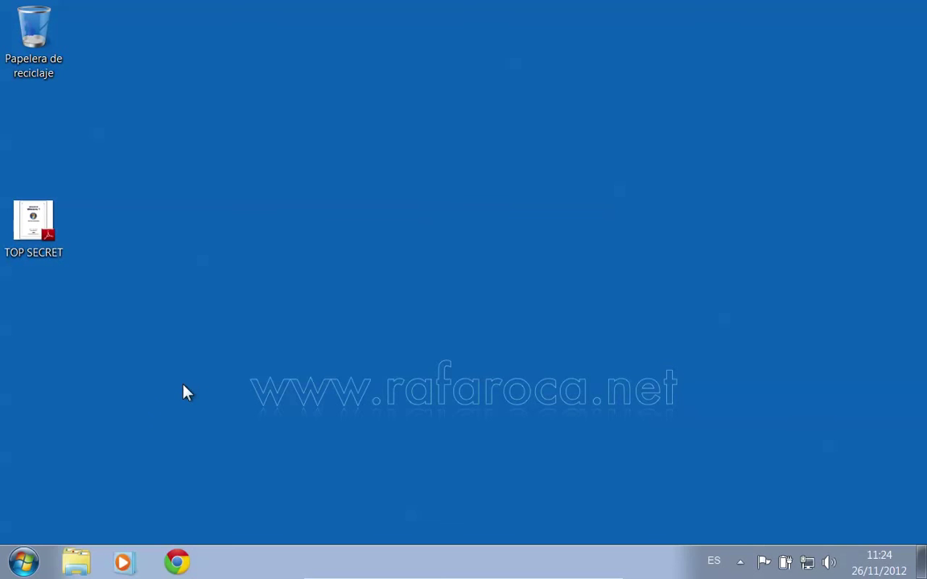
Open the Documentos library in a file window beside the desktop icons and move "Lista del supermercado" to the Recycle Bin.
{"action": "left_click", "coordinate": [81, 560]}
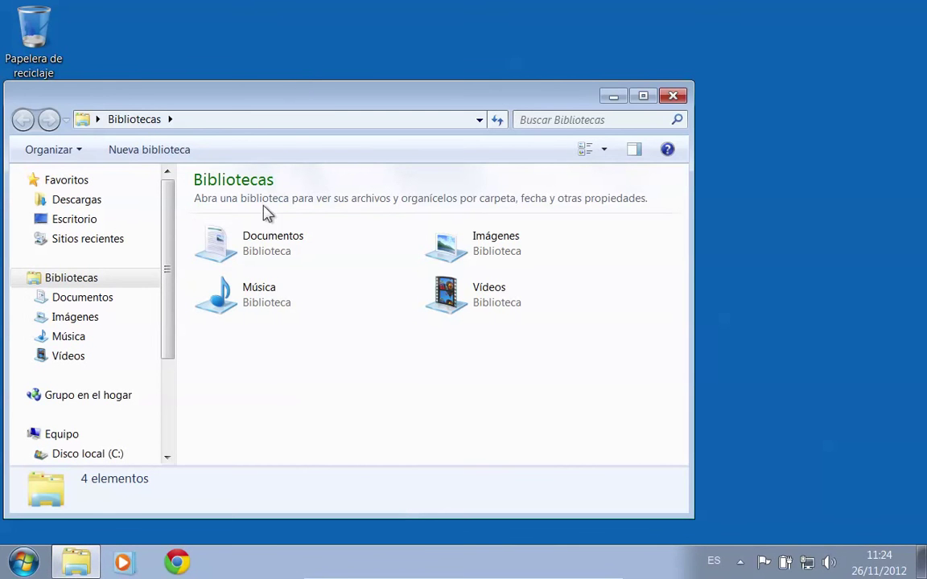
{"action": "double_click", "coordinate": [262, 239]}
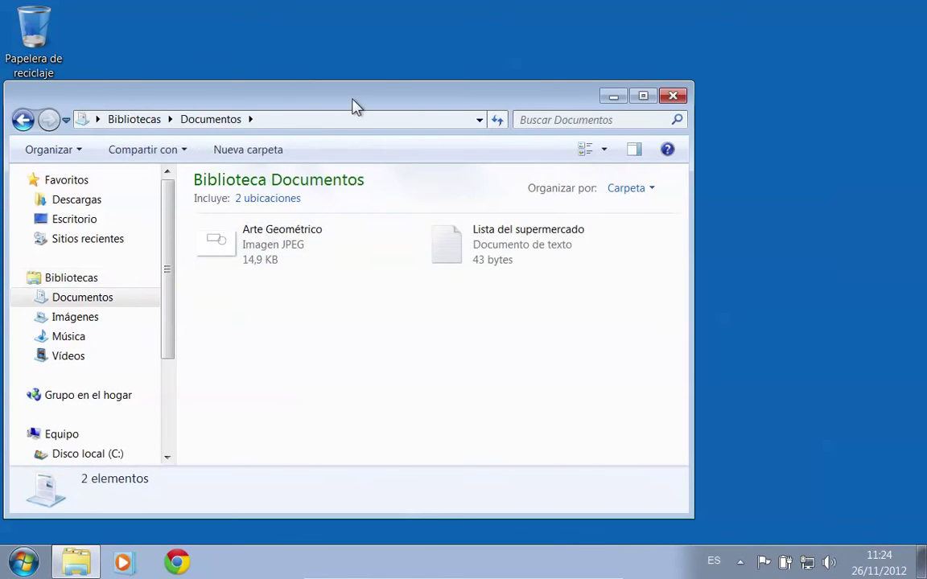
{"action": "left_click_drag", "start_coordinate": [366, 101], "coordinate": [506, 33]}
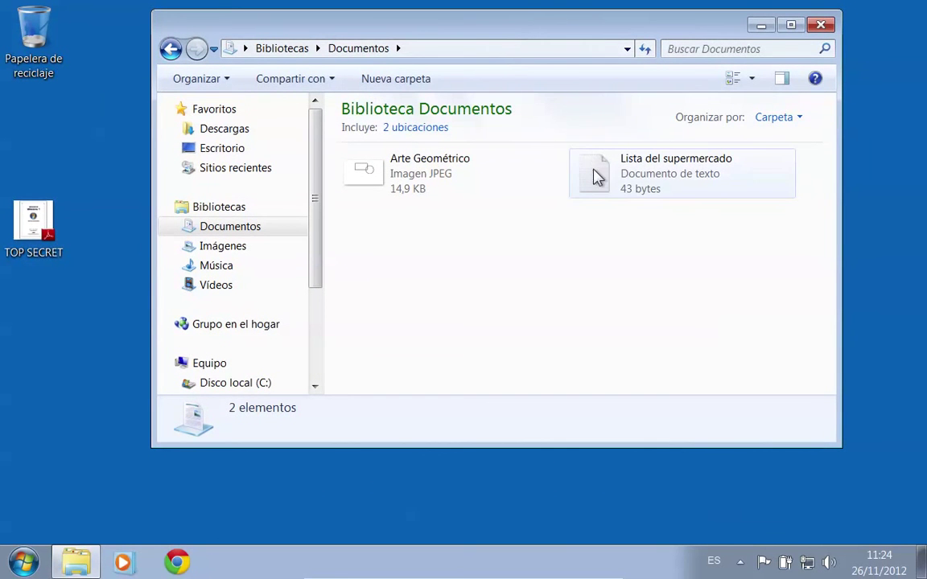
{"action": "left_click_drag", "start_coordinate": [597, 177], "coordinate": [38, 67]}
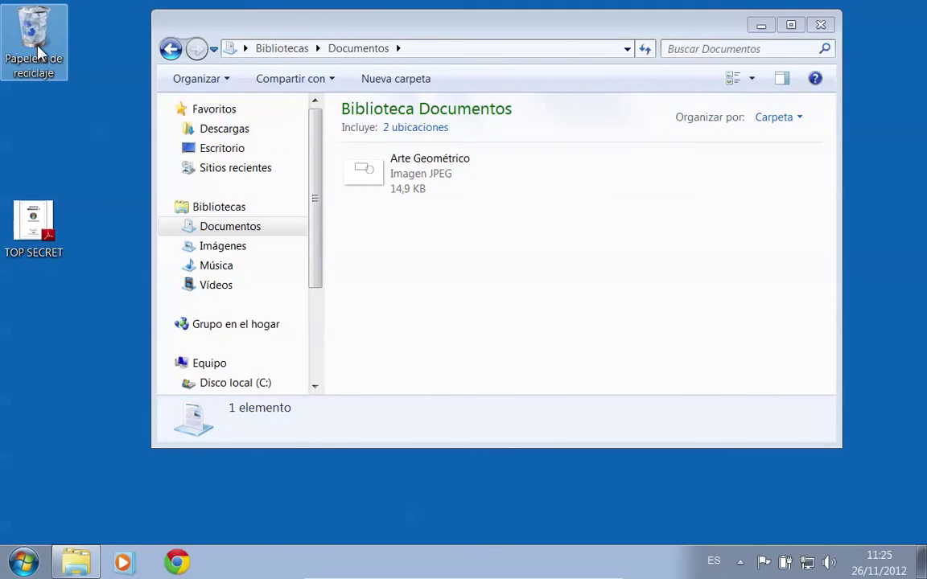
Move "Lista del supermercado" from the Recycle Bin back into the Documentos library and close the bin's window.
{"action": "double_click", "coordinate": [38, 46]}
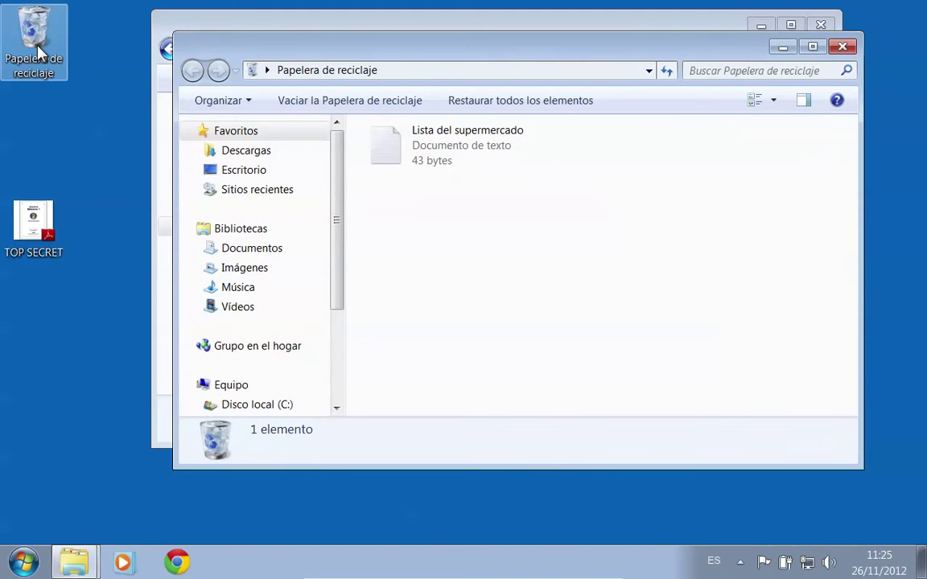
{"action": "left_click_drag", "start_coordinate": [281, 56], "coordinate": [180, 211]}
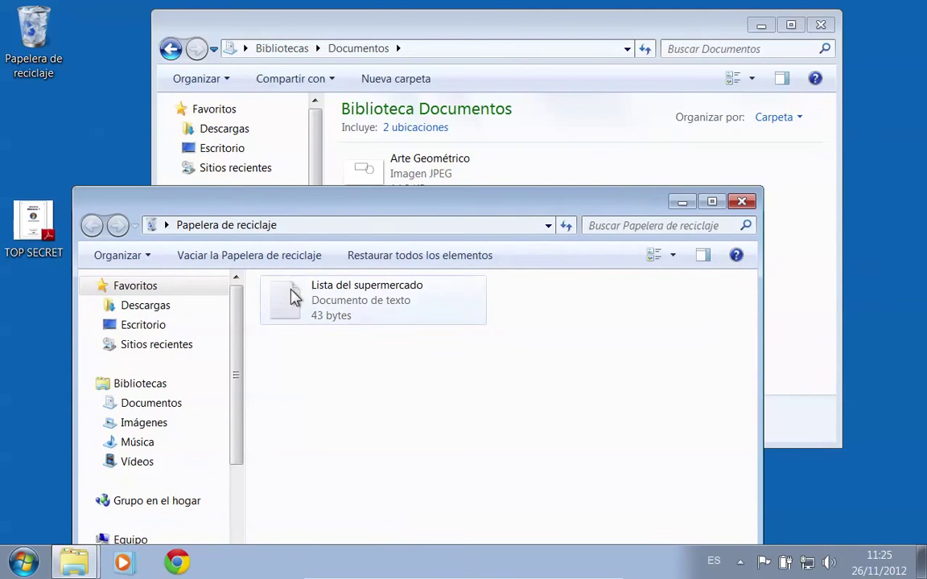
{"action": "left_click_drag", "start_coordinate": [294, 290], "coordinate": [561, 177]}
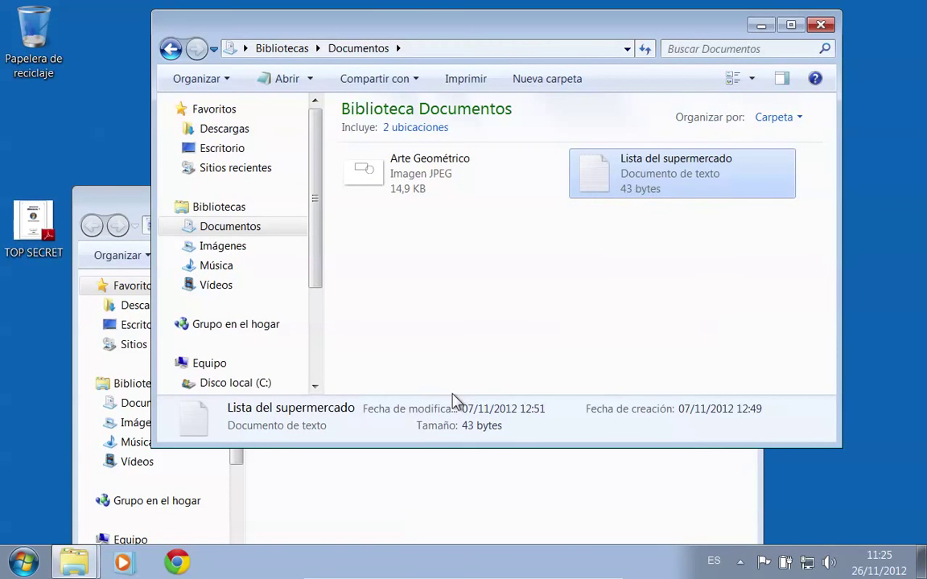
{"action": "left_click", "coordinate": [449, 459]}
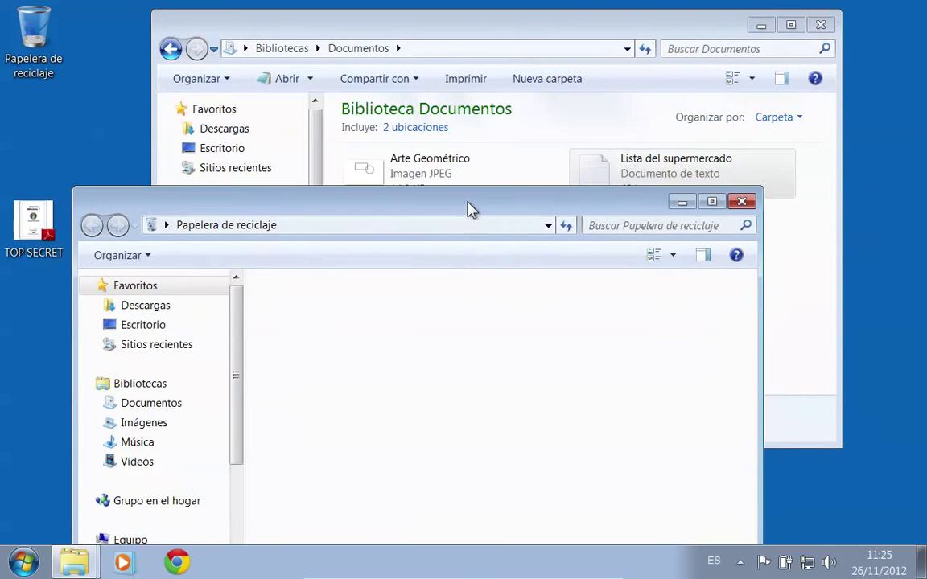
{"action": "left_click_drag", "start_coordinate": [471, 210], "coordinate": [467, 108]}
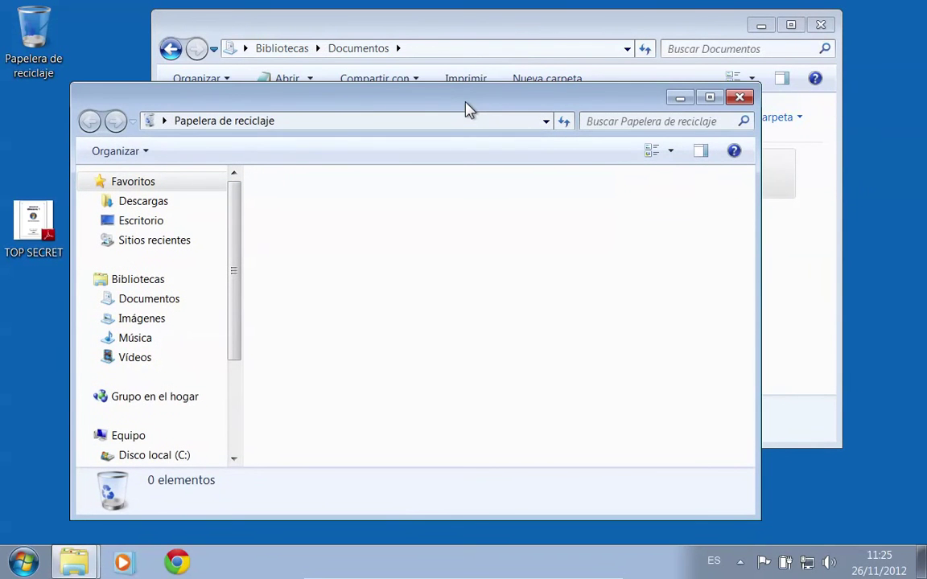
{"action": "left_click", "coordinate": [739, 98]}
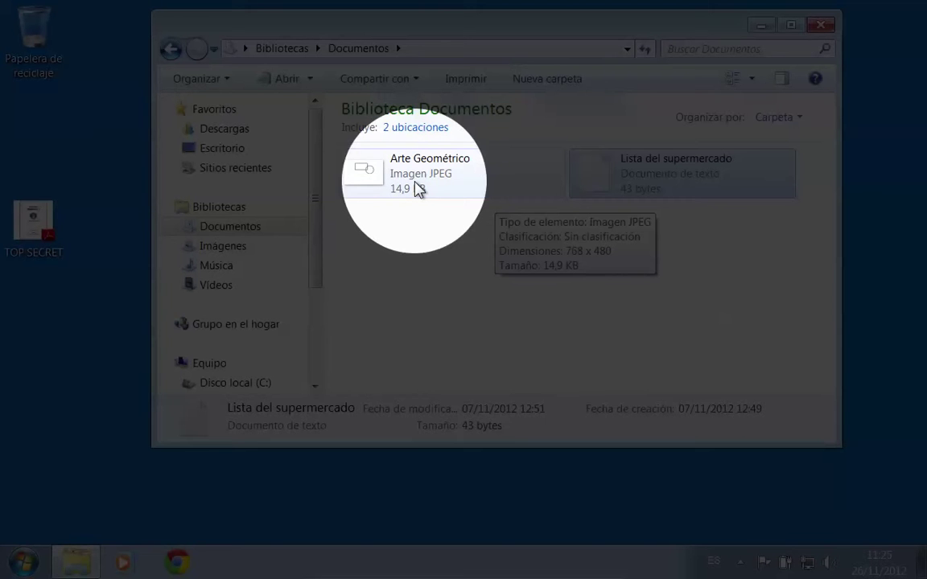
Delete the image "Arte Geométrico" from the Documentos library, sending it to the Recycle Bin.
{"action": "right_click", "coordinate": [416, 187]}
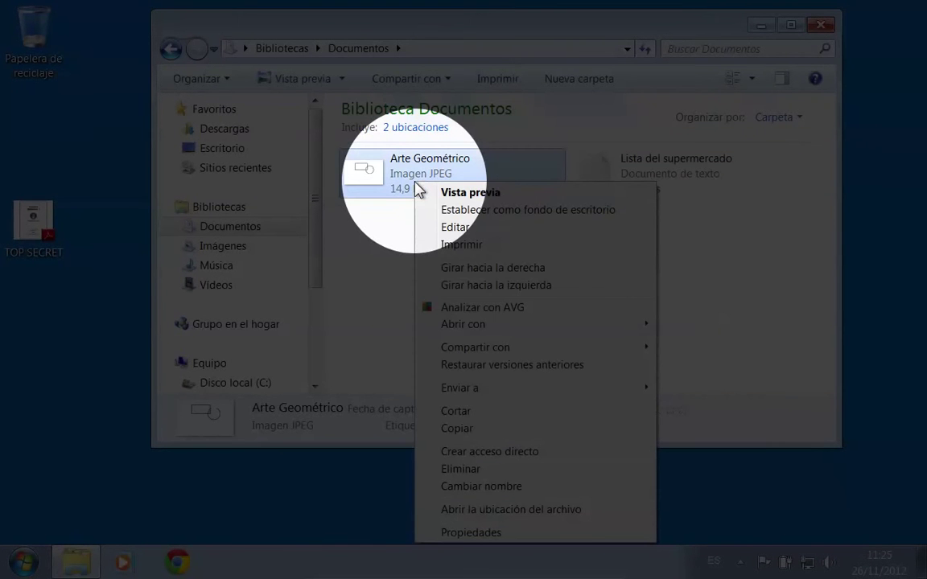
{"action": "left_click", "coordinate": [489, 470]}
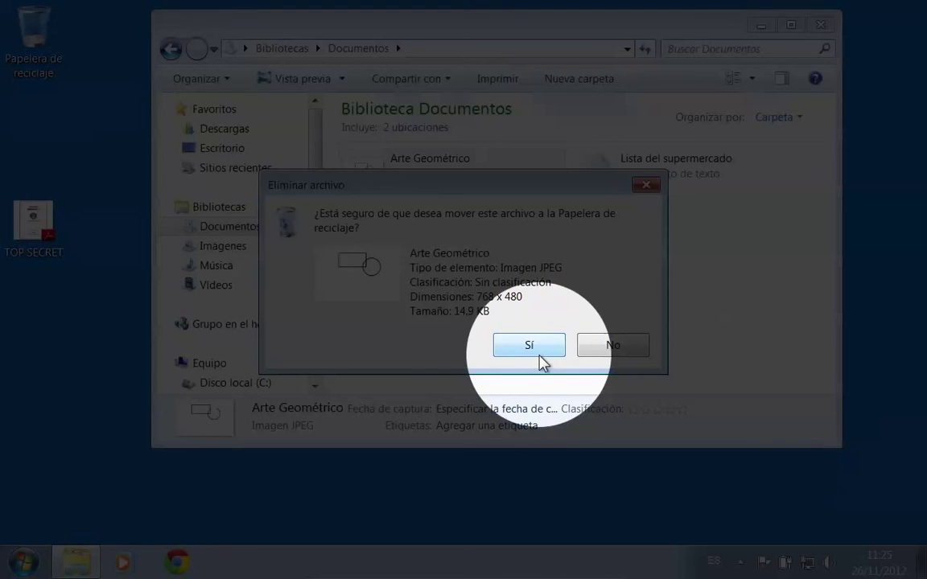
{"action": "left_click", "coordinate": [546, 351]}
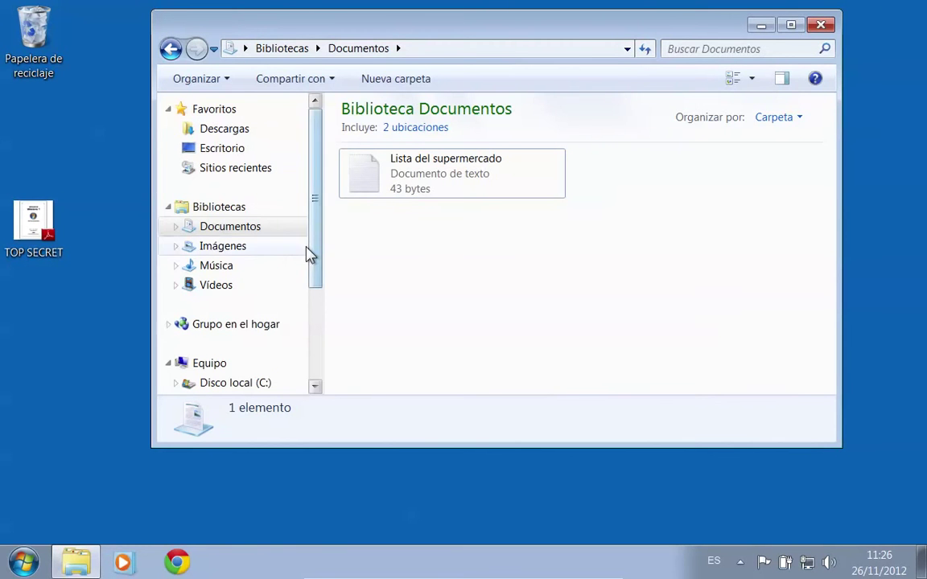
Restore "Arte Geométrico" from the Recycle Bin to its original location and close the bin's window.
{"action": "double_click", "coordinate": [43, 56]}
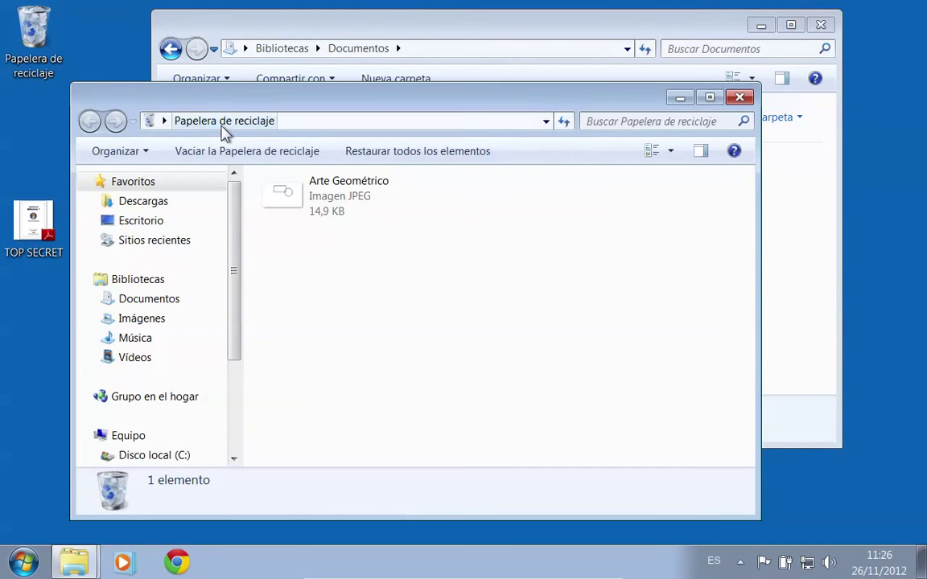
{"action": "right_click", "coordinate": [285, 193]}
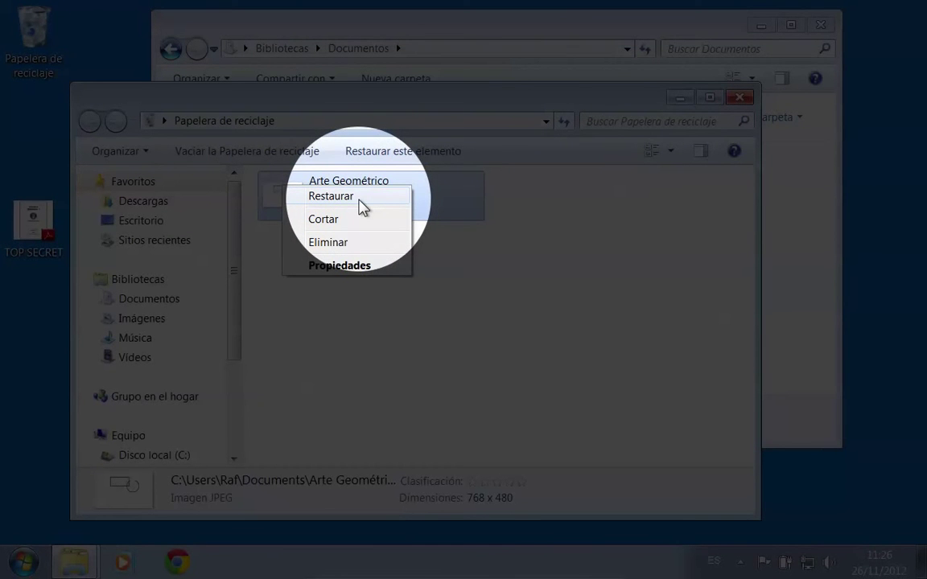
{"action": "left_click", "coordinate": [361, 207]}
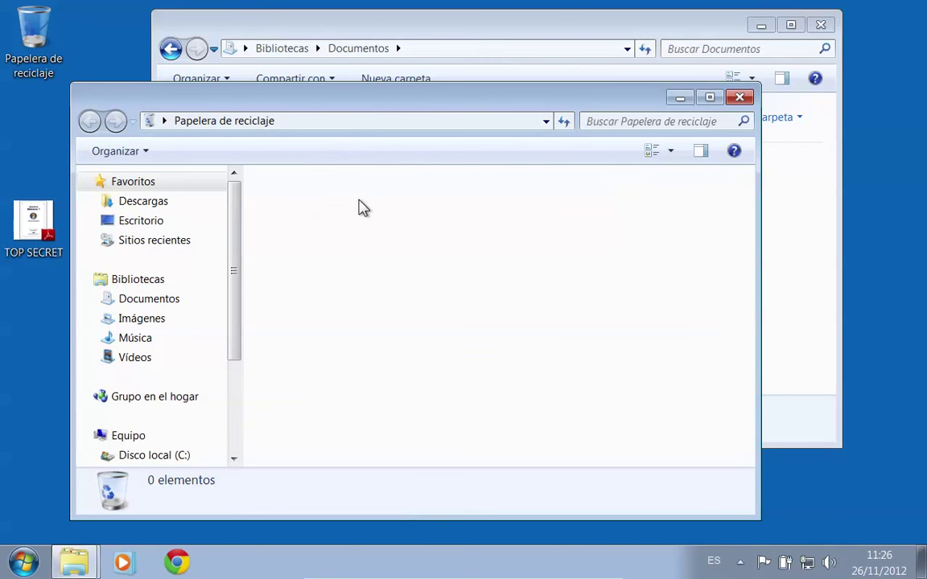
{"action": "left_click", "coordinate": [740, 98]}
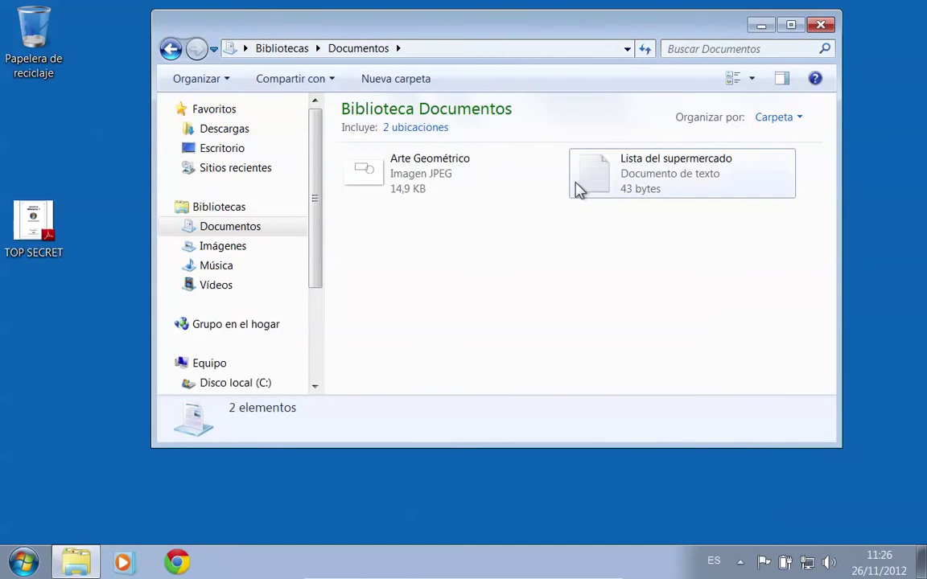
Delete the "TOP SECRET" PDF from the desktop, sending it to the Recycle Bin.
{"action": "mouse_move", "coordinate": [482, 196]}
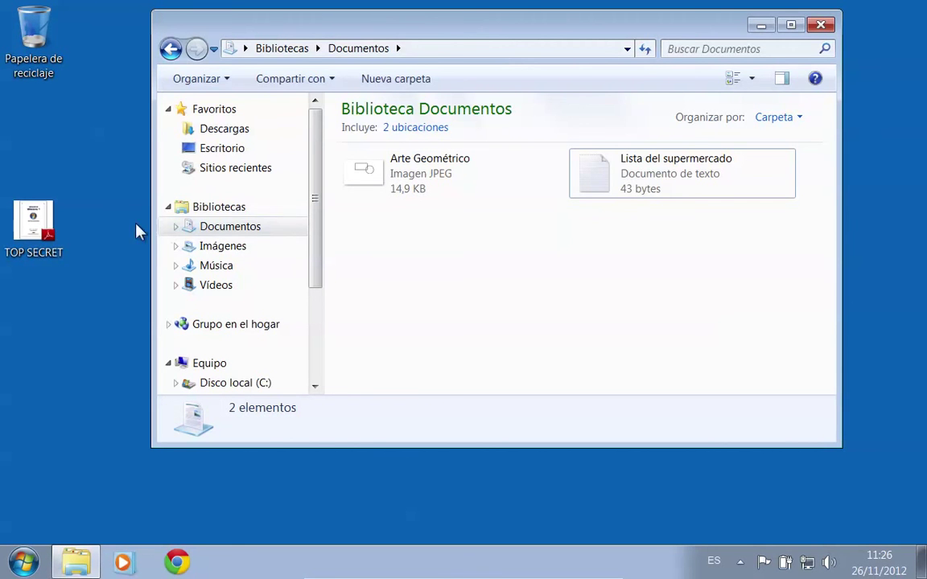
{"action": "right_click", "coordinate": [48, 216]}
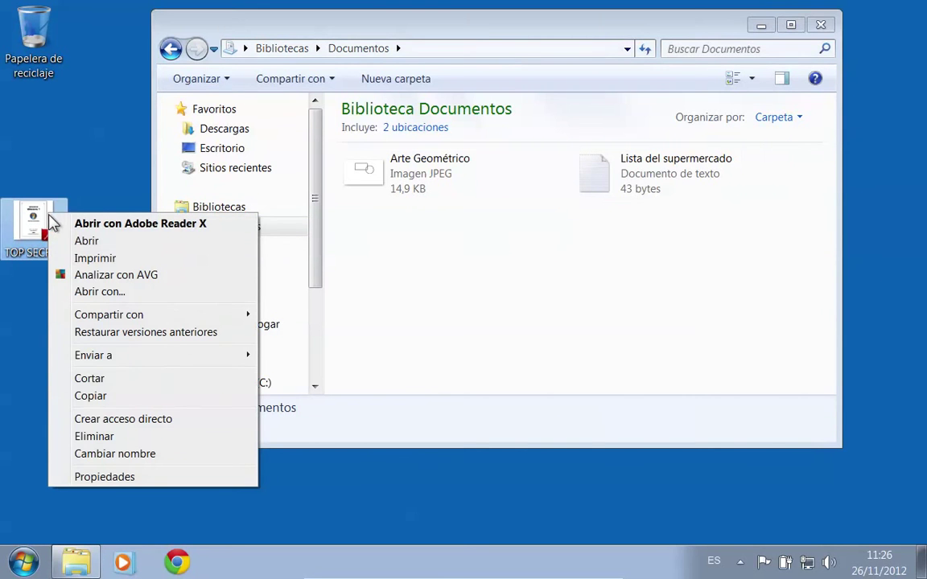
{"action": "left_click", "coordinate": [169, 439]}
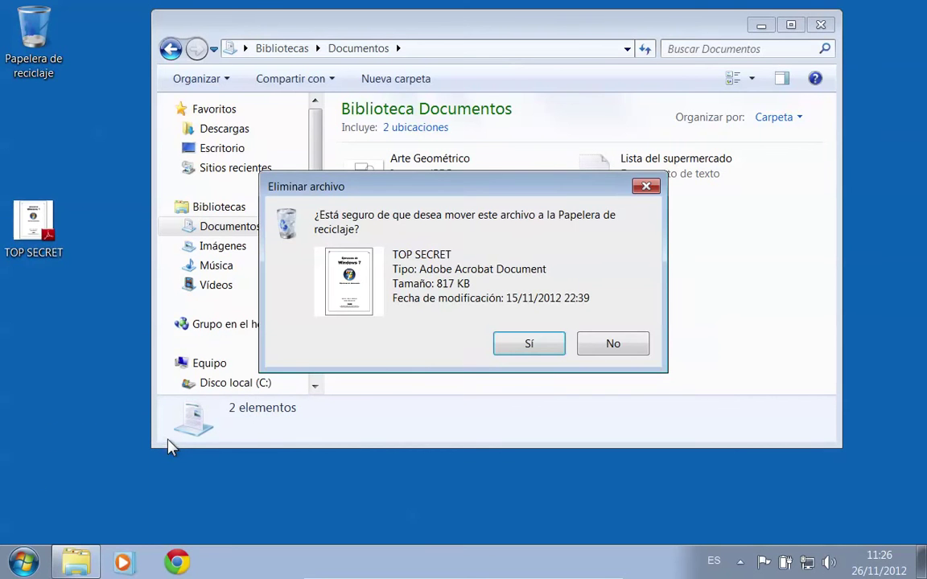
{"action": "left_click", "coordinate": [506, 346]}
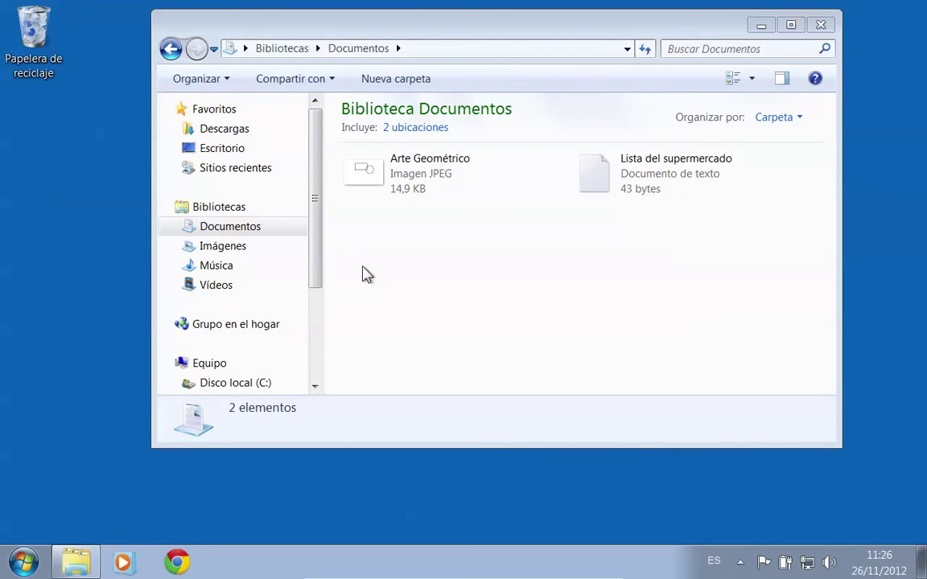
Permanently delete "TOP SECRET" from the Recycle Bin and close the bin's window.
{"action": "double_click", "coordinate": [44, 35]}
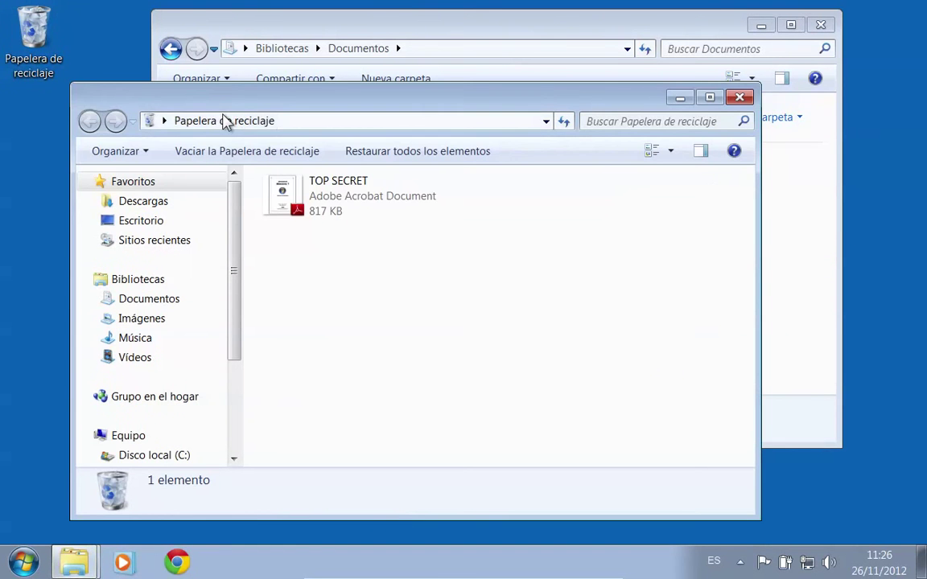
{"action": "right_click", "coordinate": [308, 190]}
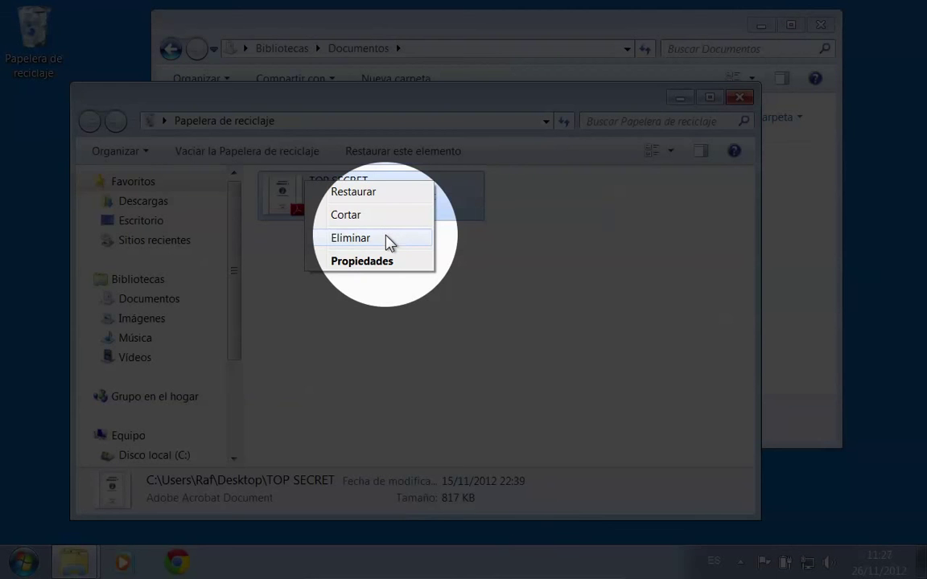
{"action": "left_click", "coordinate": [350, 238]}
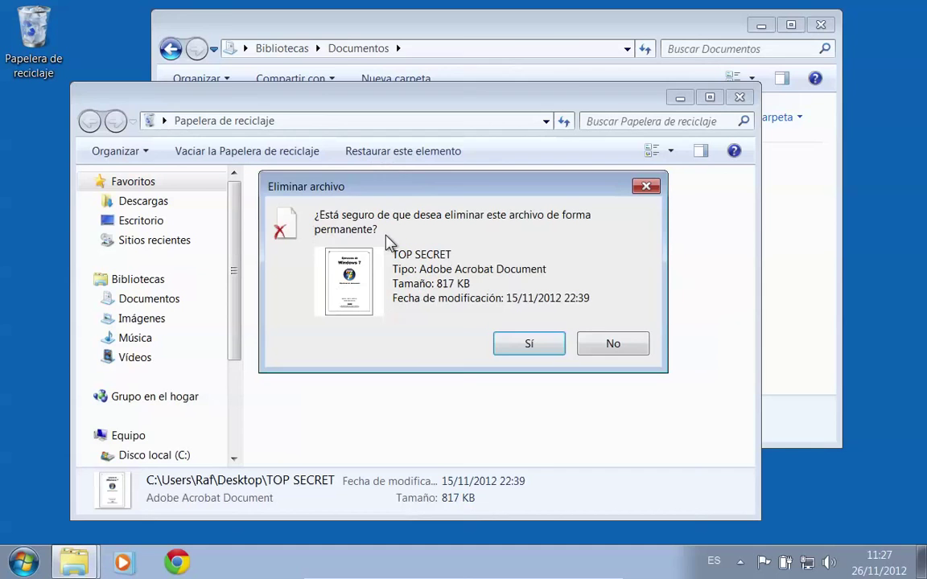
{"action": "left_click", "coordinate": [529, 345]}
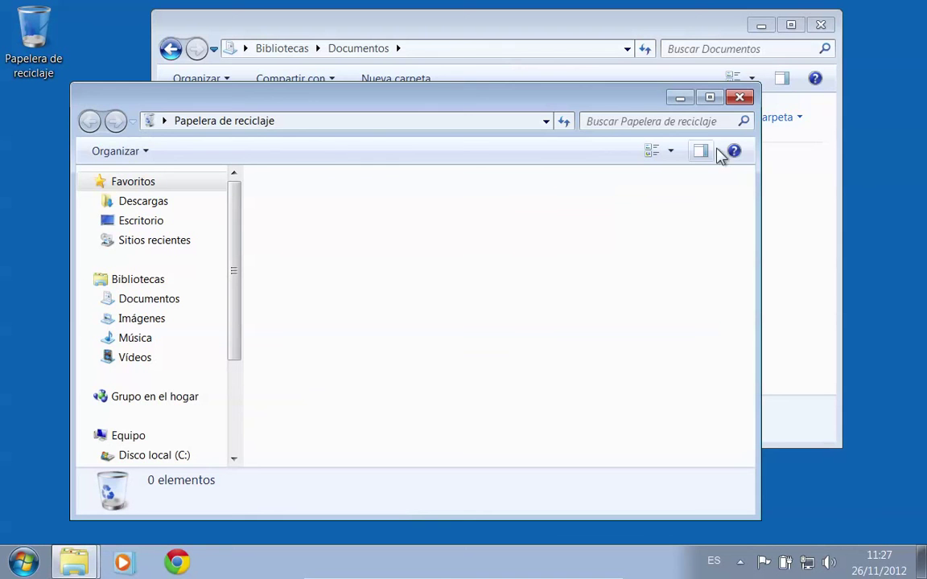
{"action": "left_click", "coordinate": [739, 99]}
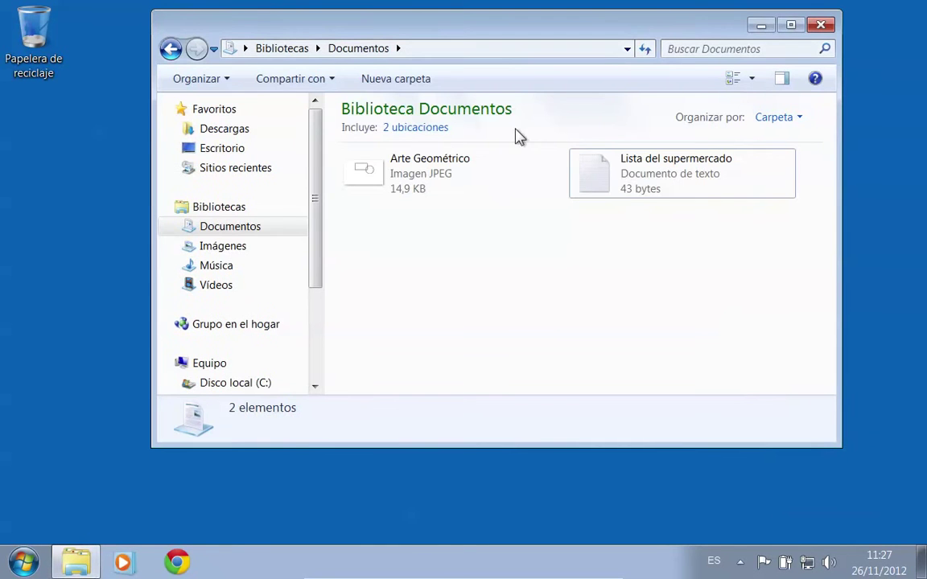
Examine the Recycle Bin's properties, including its maximum size setting, and close them without making changes.
{"action": "right_click", "coordinate": [45, 47]}
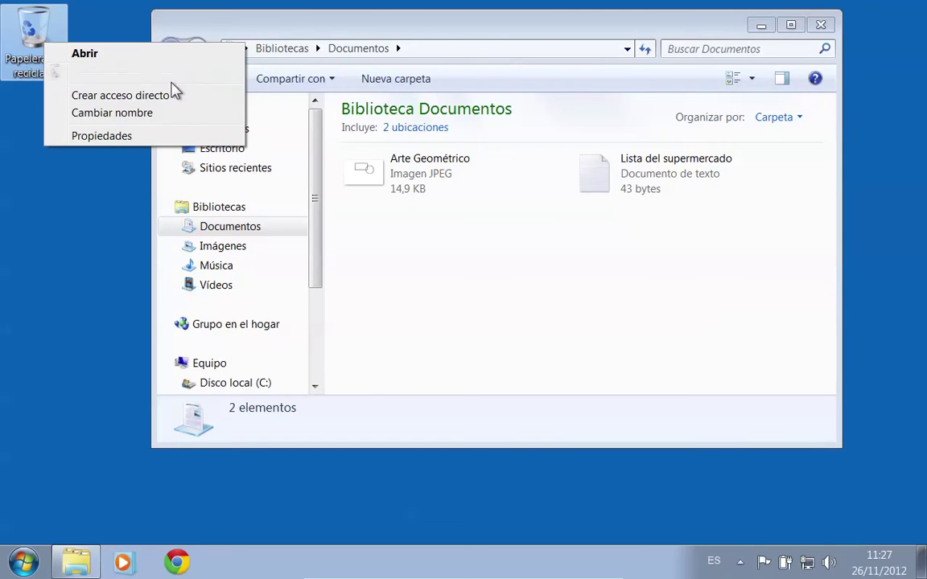
{"action": "left_click", "coordinate": [101, 171]}
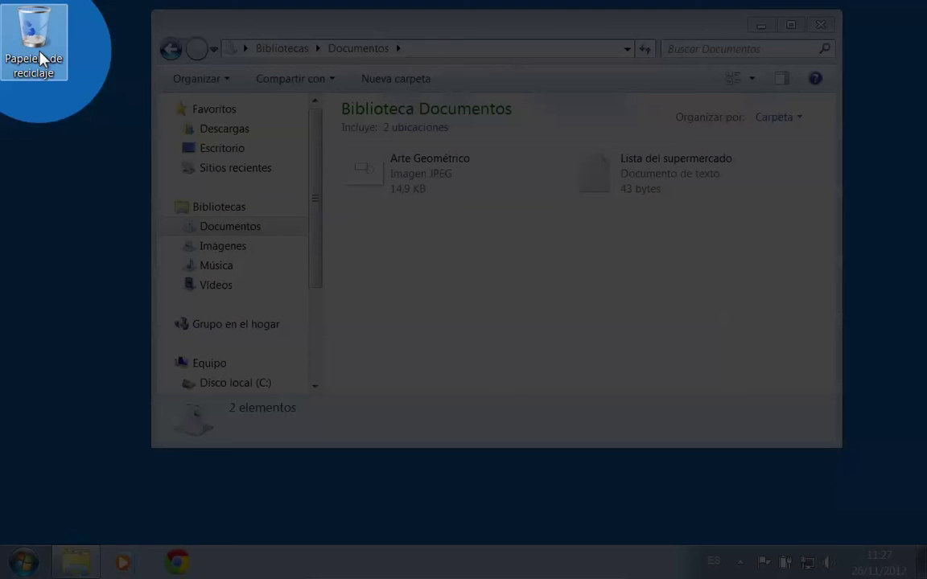
{"action": "right_click", "coordinate": [40, 53]}
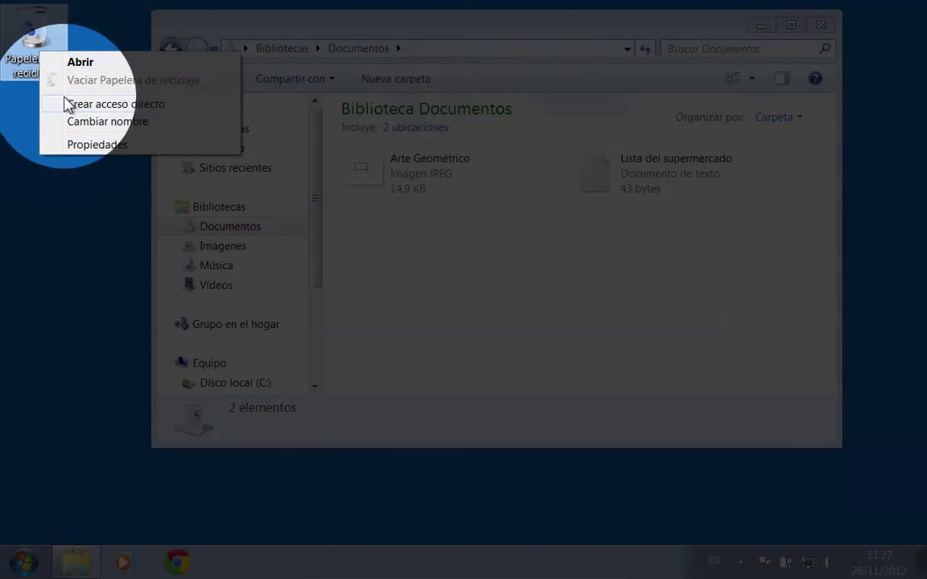
{"action": "left_click", "coordinate": [139, 149]}
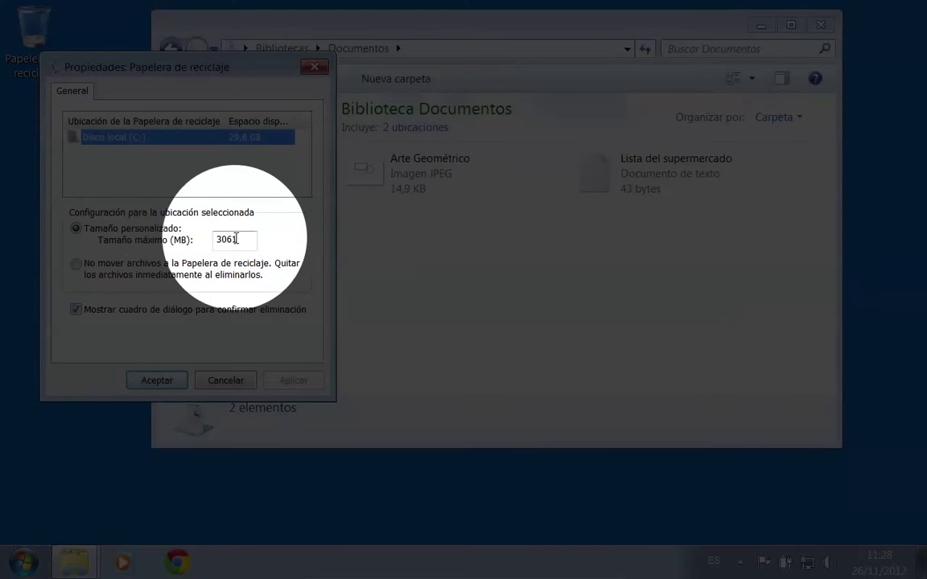
{"action": "left_click", "coordinate": [239, 239]}
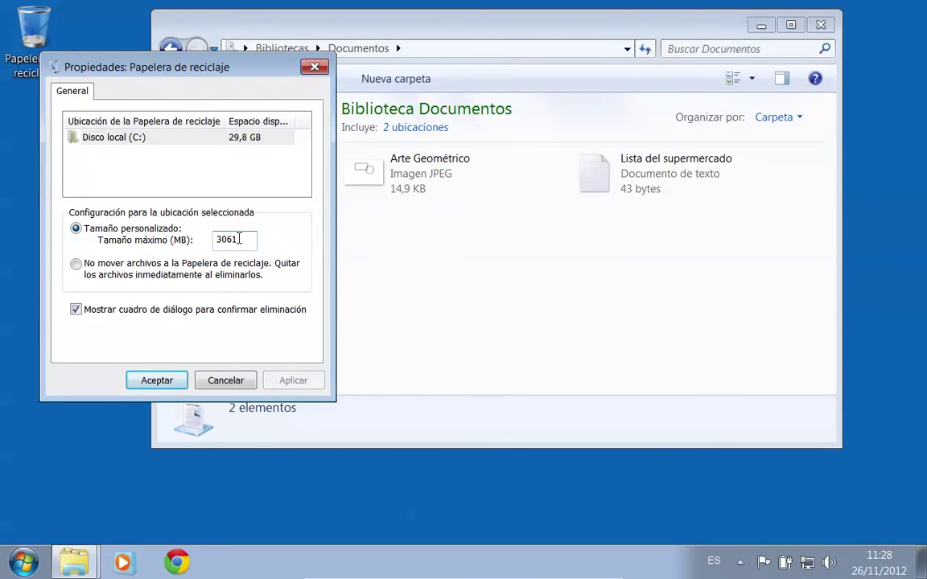
{"action": "left_click", "coordinate": [225, 380]}
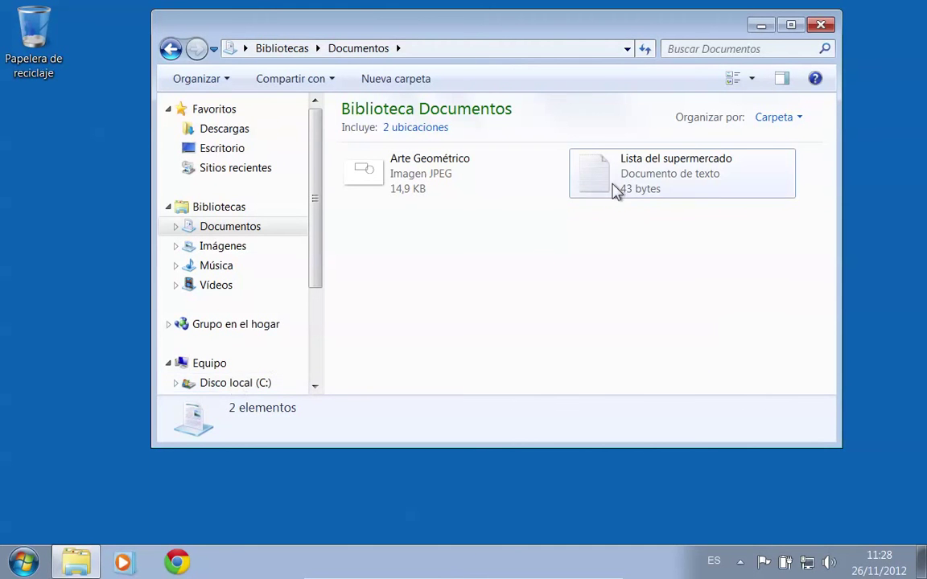
Open Notepad and write "Ordenar la habitación" as the first line of a new text document.
{"action": "left_click", "coordinate": [24, 561]}
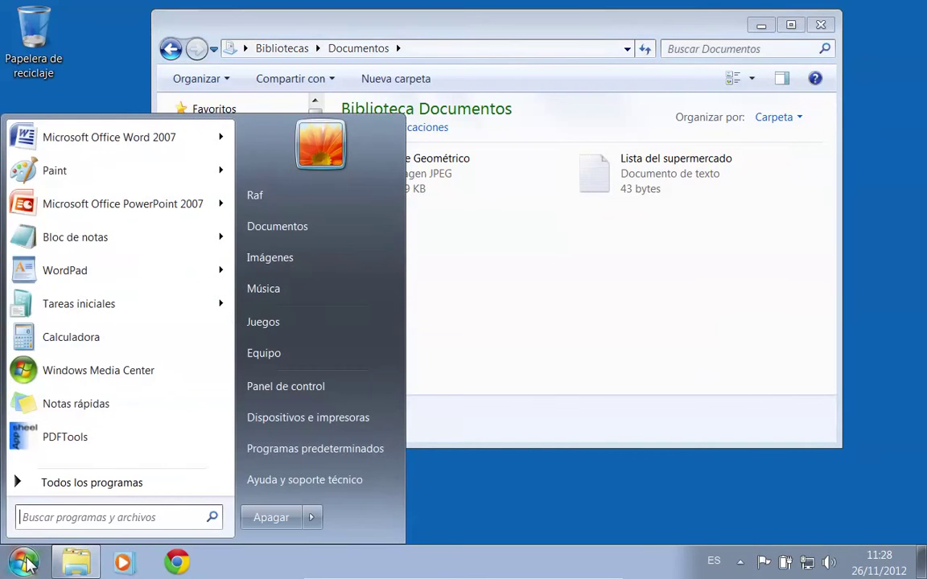
{"action": "left_click", "coordinate": [84, 246]}
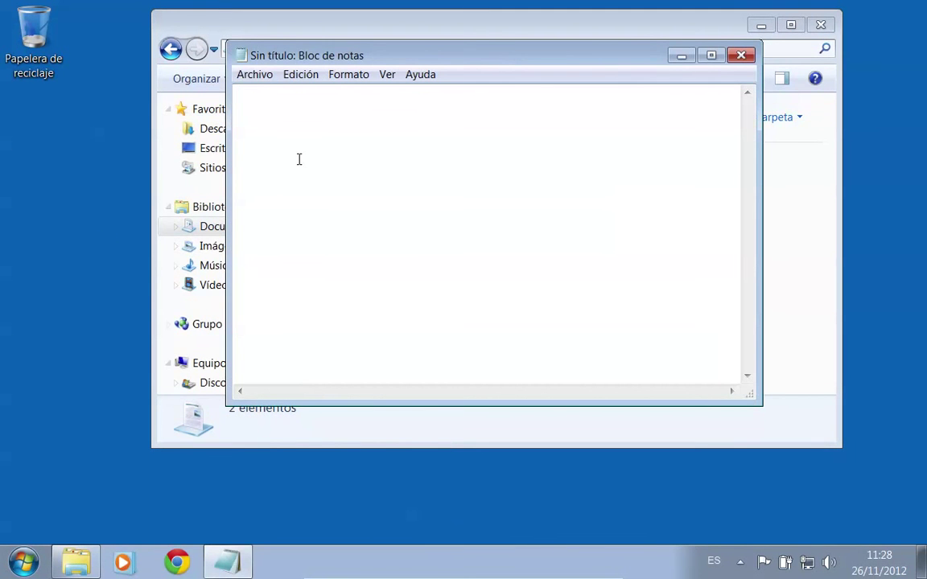
{"action": "type", "text": "Ordena"}
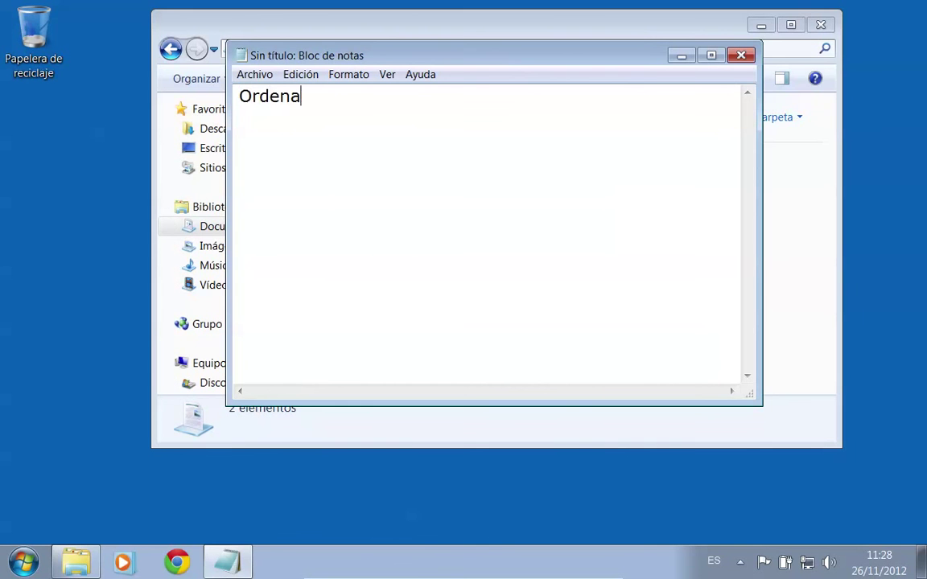
{"action": "type", "text": "r la habitacion"}
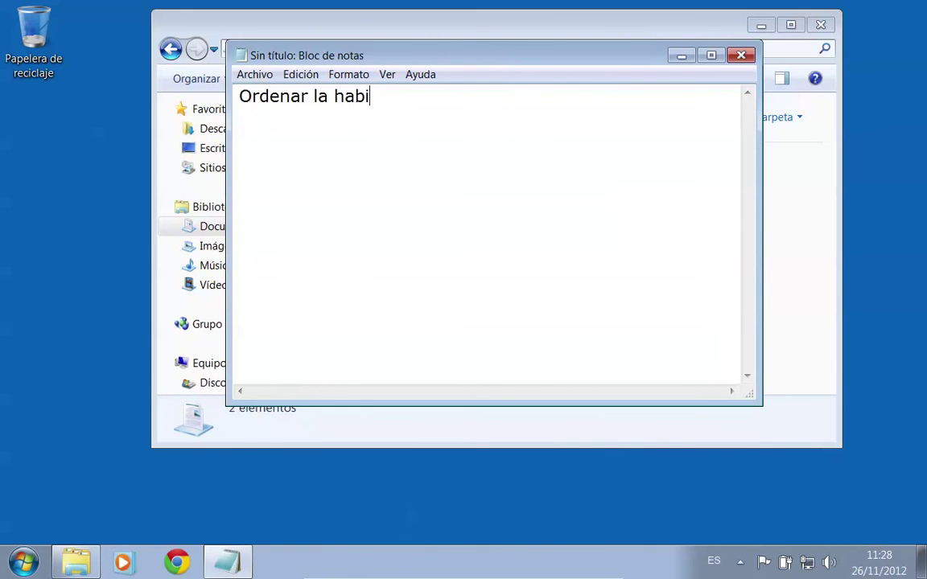
{"action": "key", "text": "BackSpace"}
{"action": "key", "text": "BackSpace"}
{"action": "type", "text": "ón"}
{"action": "key", "text": "Return"}
Add "Fregar los platos" and "Comprar regalo" as the second and third lines of the list.
{"action": "type", "text": "Freg"}
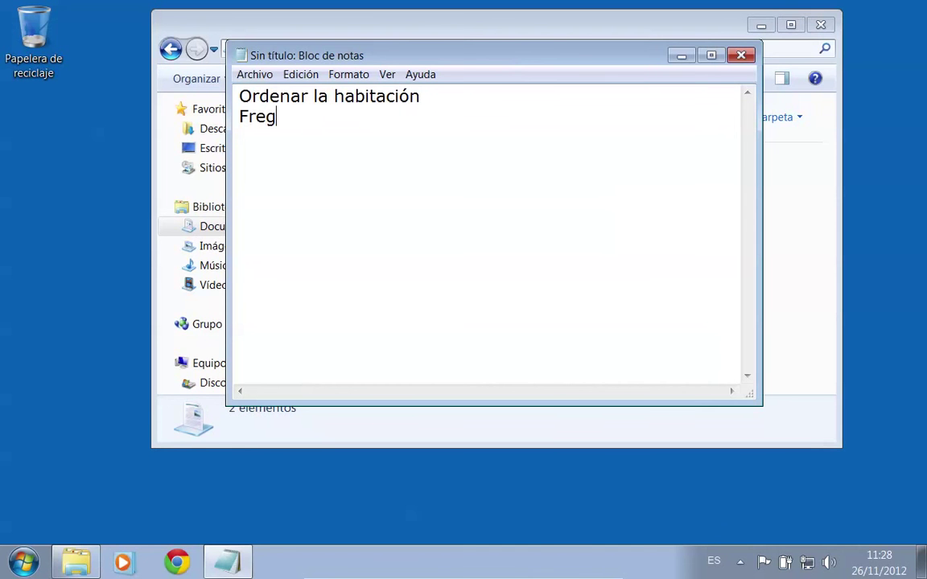
{"action": "type", "text": "ar los platos"}
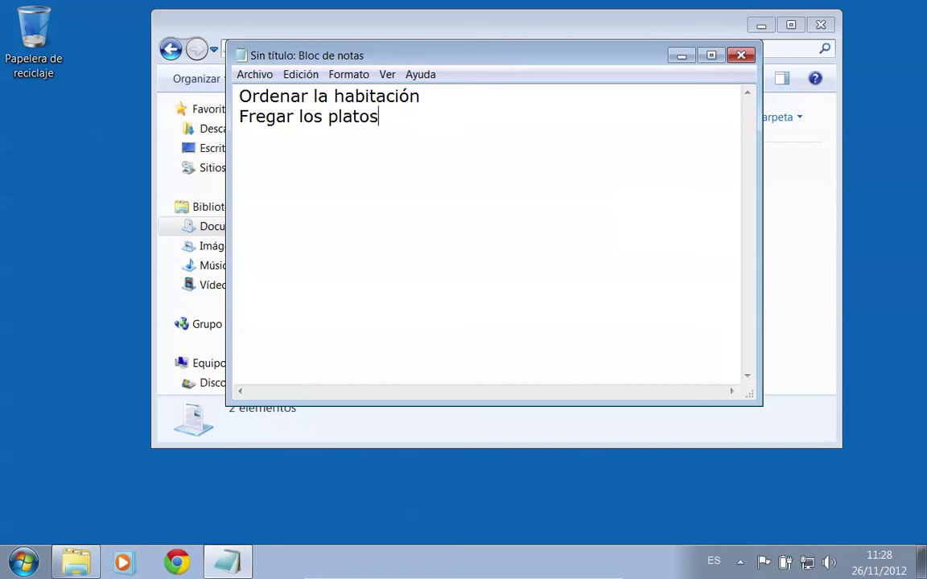
{"action": "key", "text": "Return"}
{"action": "type", "text": "Compra"}
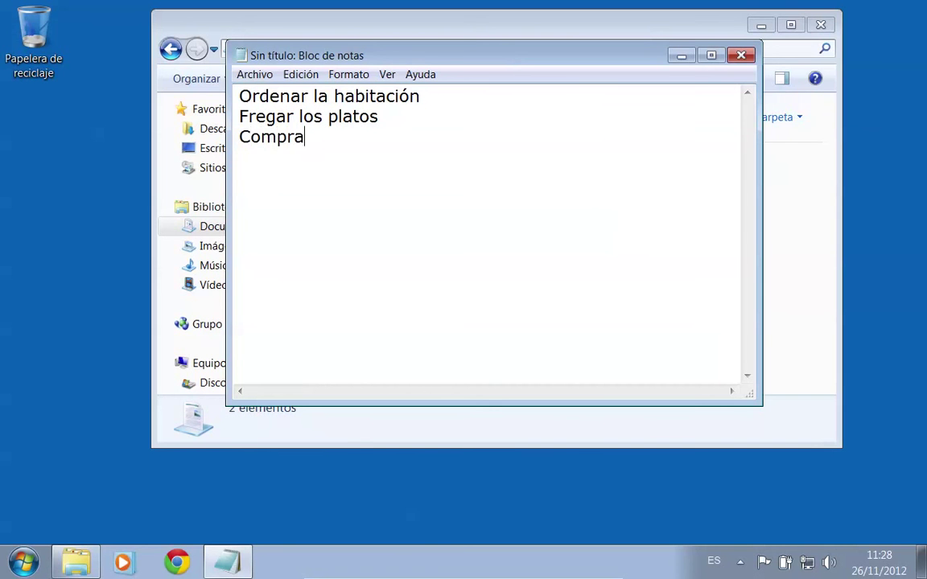
{"action": "type", "text": "r regalo"}
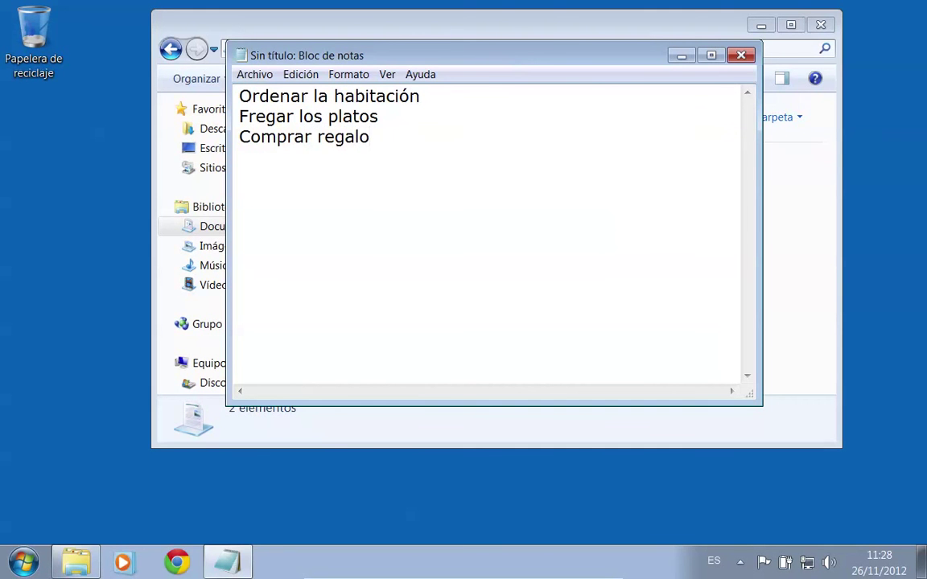
Save the text document as "Tareas pendientes" in the Documentos library.
{"action": "left_click", "coordinate": [248, 76]}
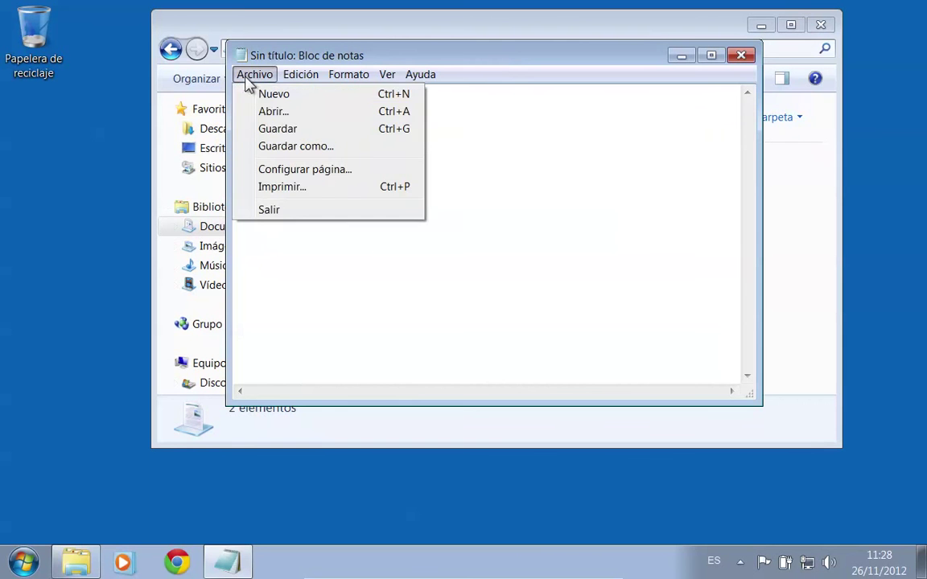
{"action": "left_click", "coordinate": [278, 128]}
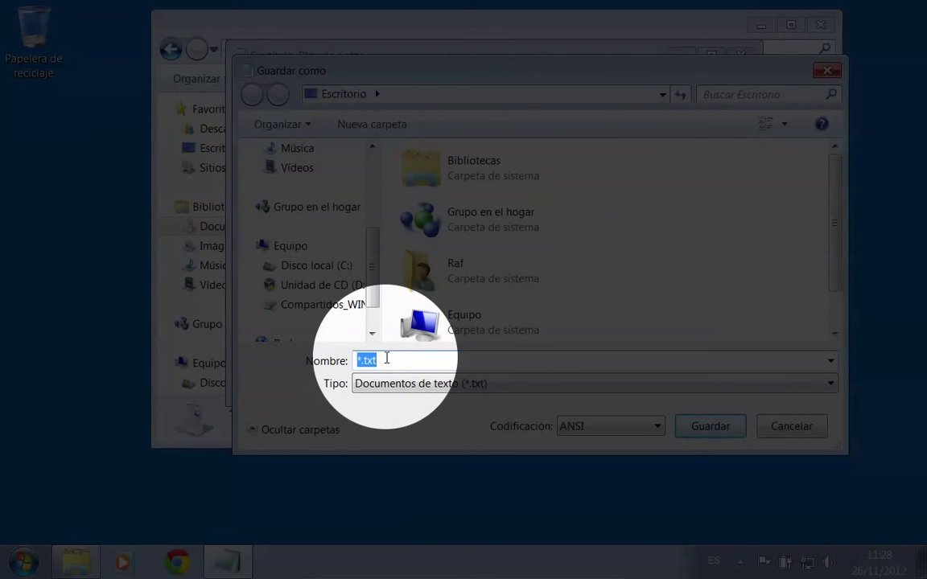
{"action": "key", "text": "BackSpace"}
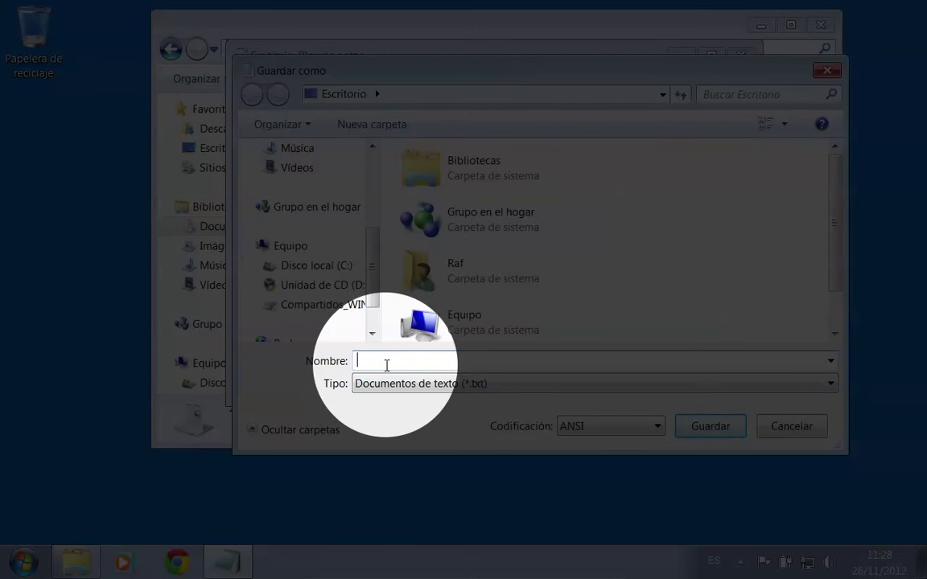
{"action": "type", "text": "Tareas pendientes"}
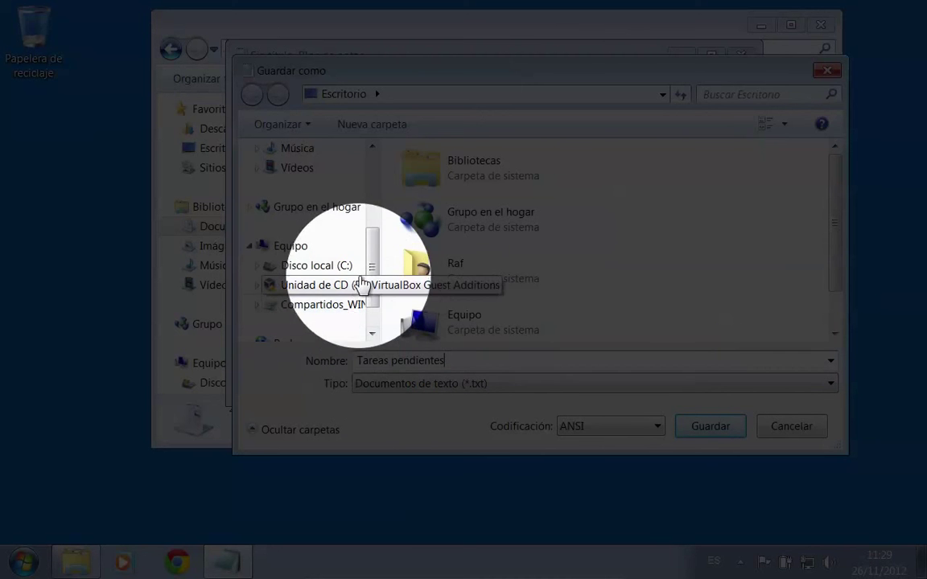
{"action": "scroll", "coordinate": [374, 265], "scroll_direction": "up", "scroll_amount": 3}
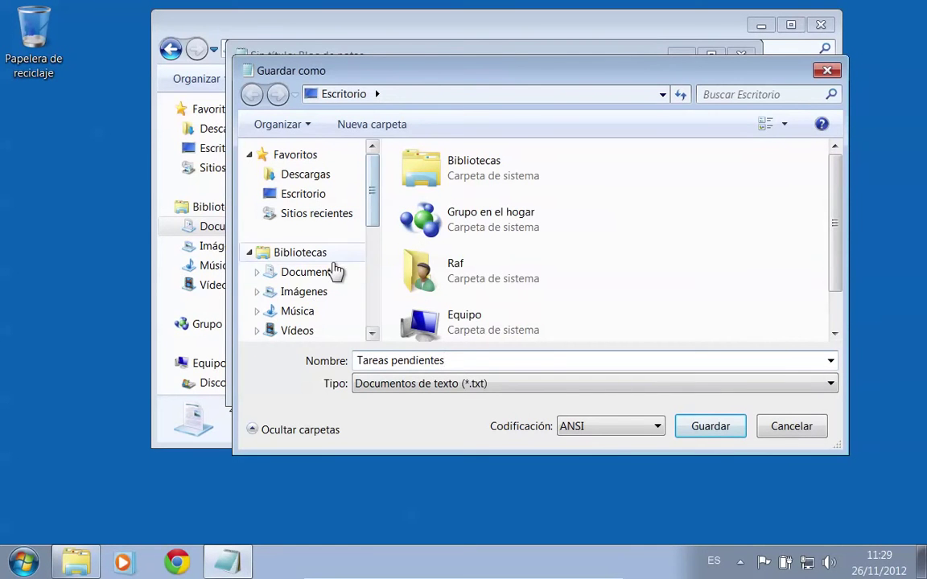
{"action": "left_click", "coordinate": [335, 273]}
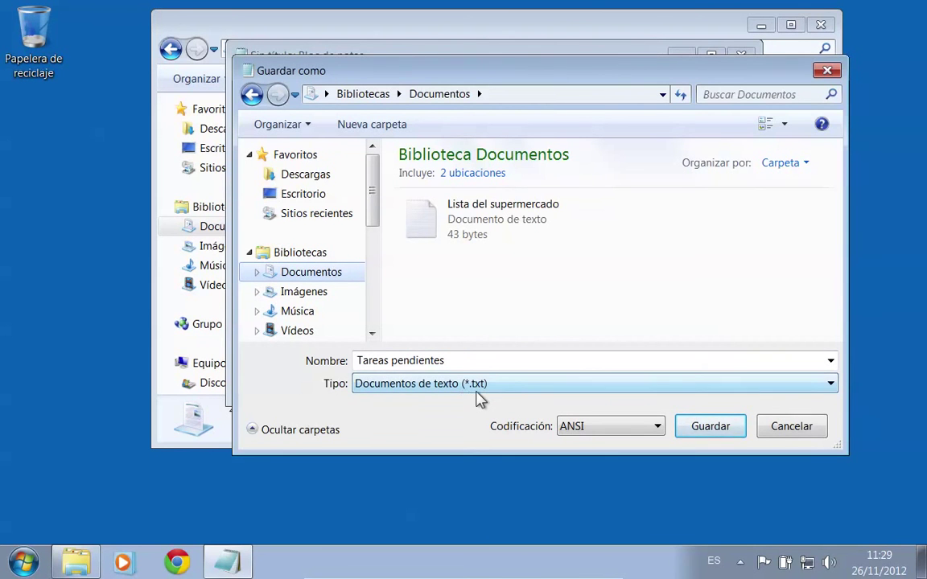
{"action": "left_click", "coordinate": [711, 427]}
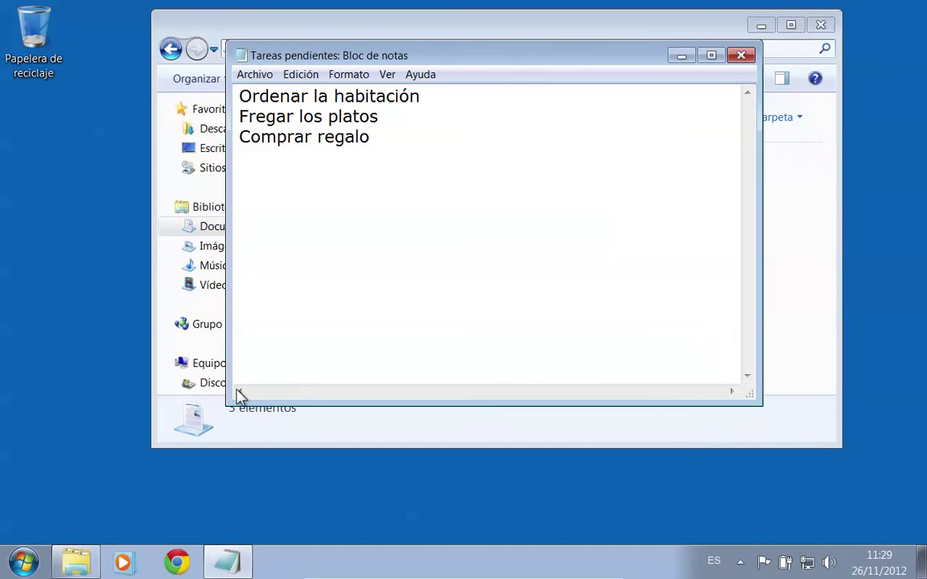
Open WordPad and increase the font size of the blank document to 16.
{"action": "left_click", "coordinate": [26, 558]}
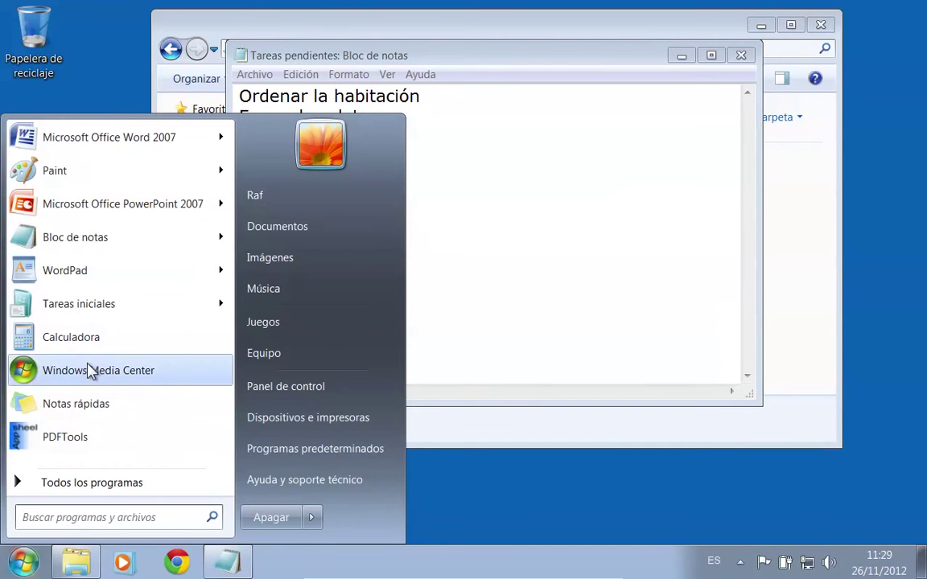
{"action": "left_click", "coordinate": [64, 270]}
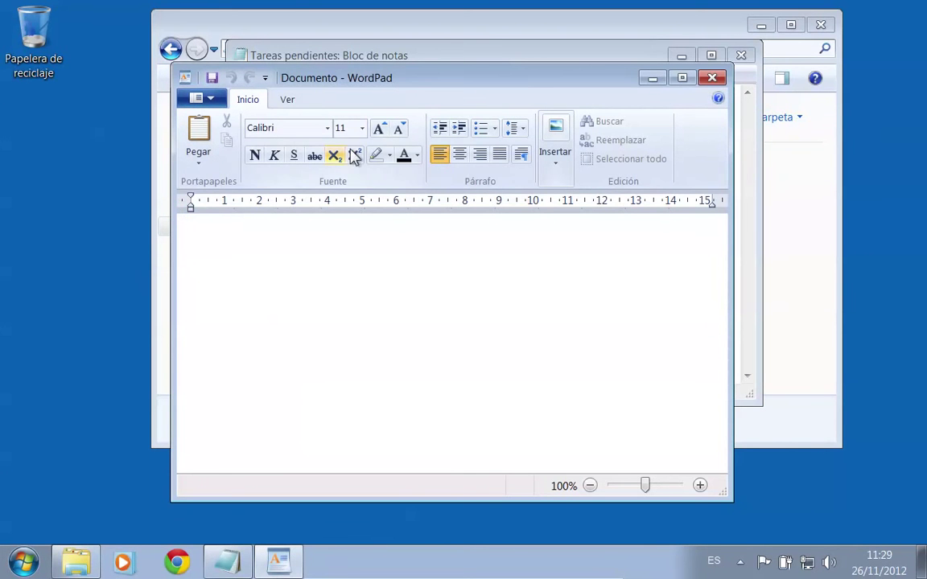
{"action": "left_click", "coordinate": [379, 135]}
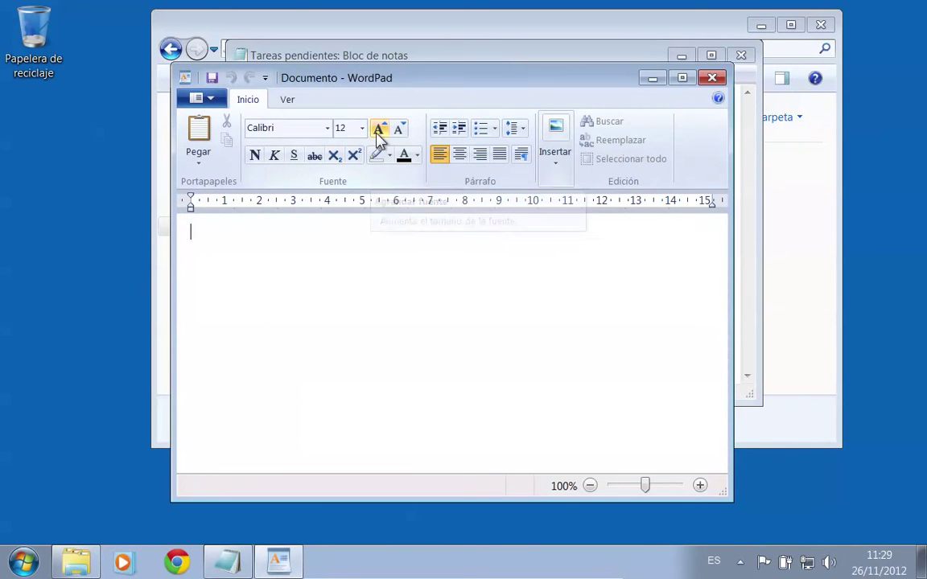
{"action": "left_click", "coordinate": [379, 135]}
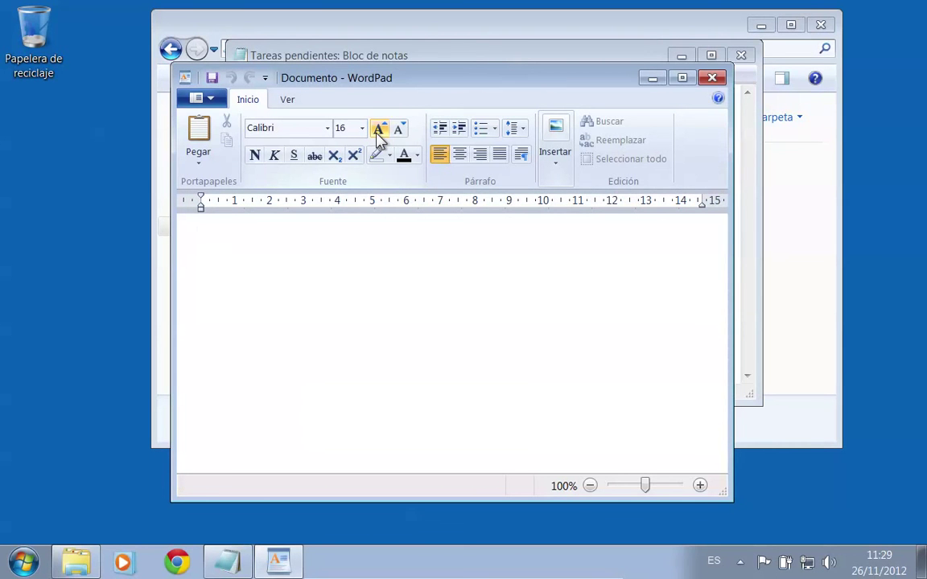
Write the greeting "Queridos Reyes Magos:" as the letter's first line and begin a new paragraph.
{"action": "type", "text": "Queridos "}
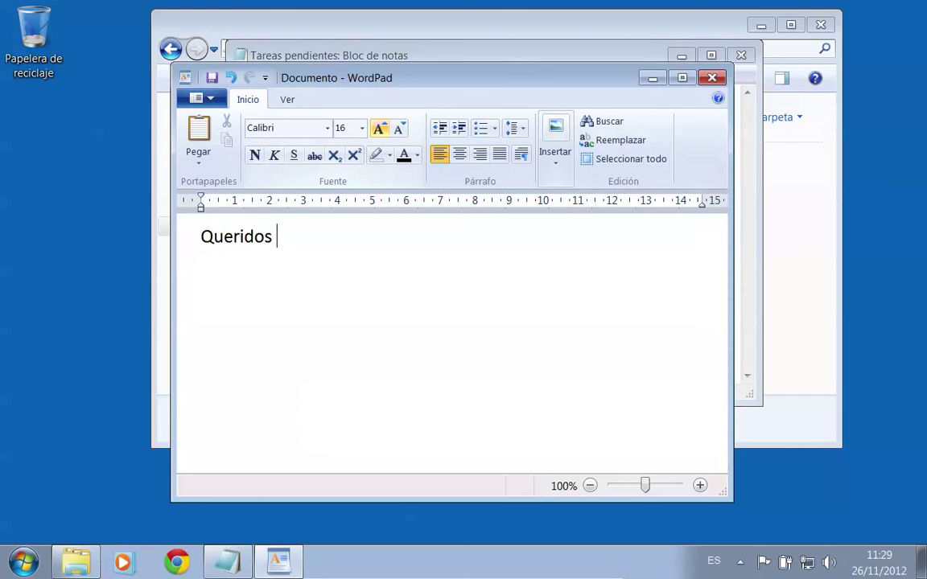
{"action": "type", "text": "Re"}
{"action": "type", "text": "yes"}
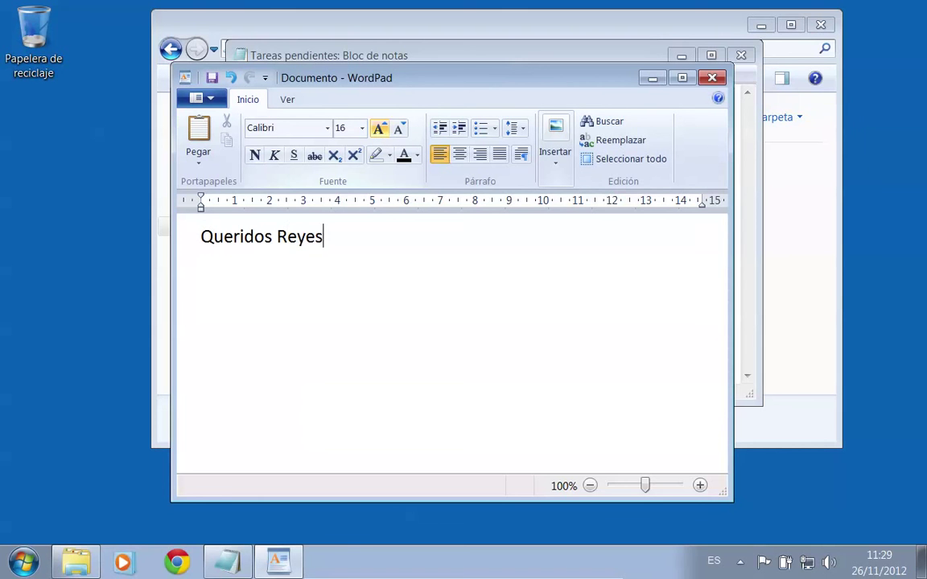
{"action": "type", "text": " Mago"}
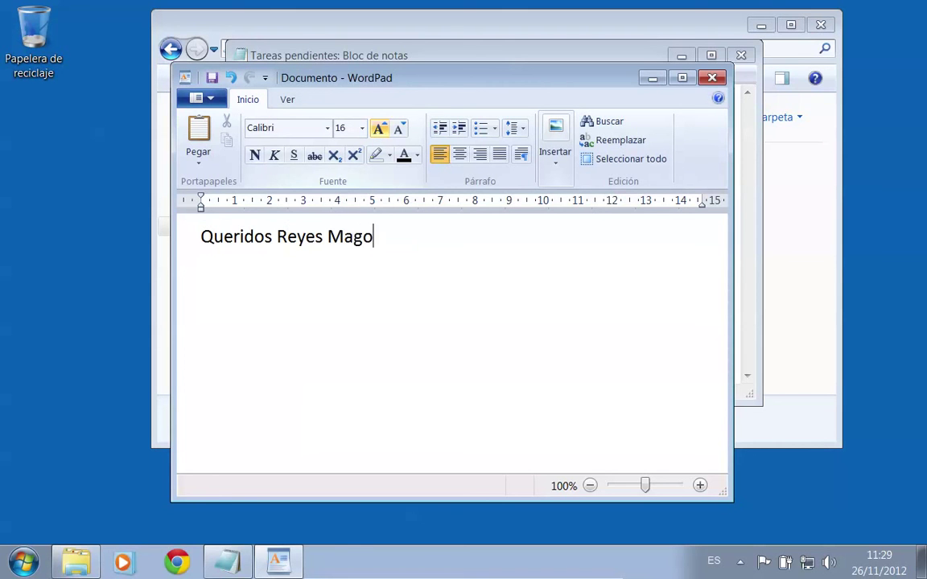
{"action": "type", "text": "s:"}
{"action": "key", "text": "Return"}
Write the paragraph "Espero que no seáis tan tacaños como Papá Noel y me traigáis todo lo que he pedido." below the greeting.
{"action": "type", "text": "Espe"}
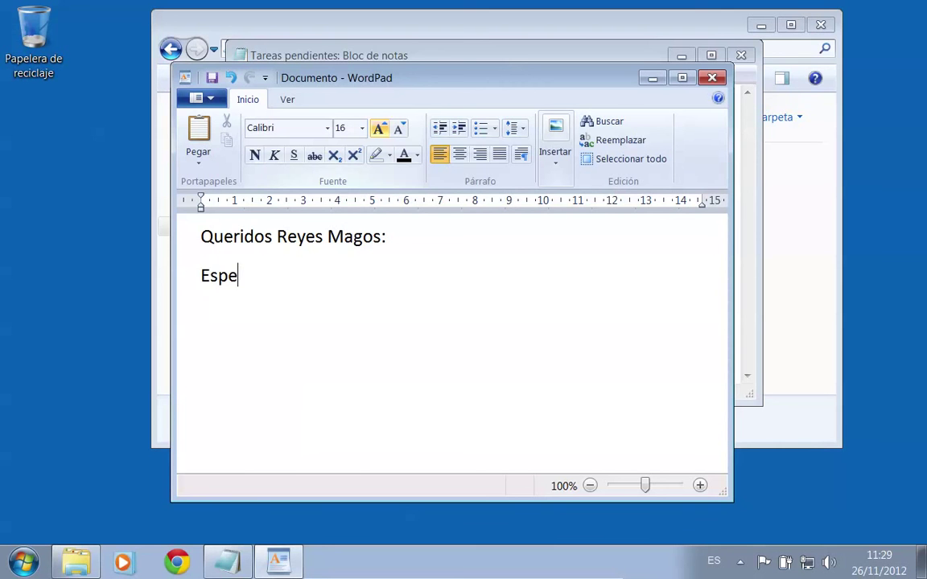
{"action": "type", "text": "ro que no"}
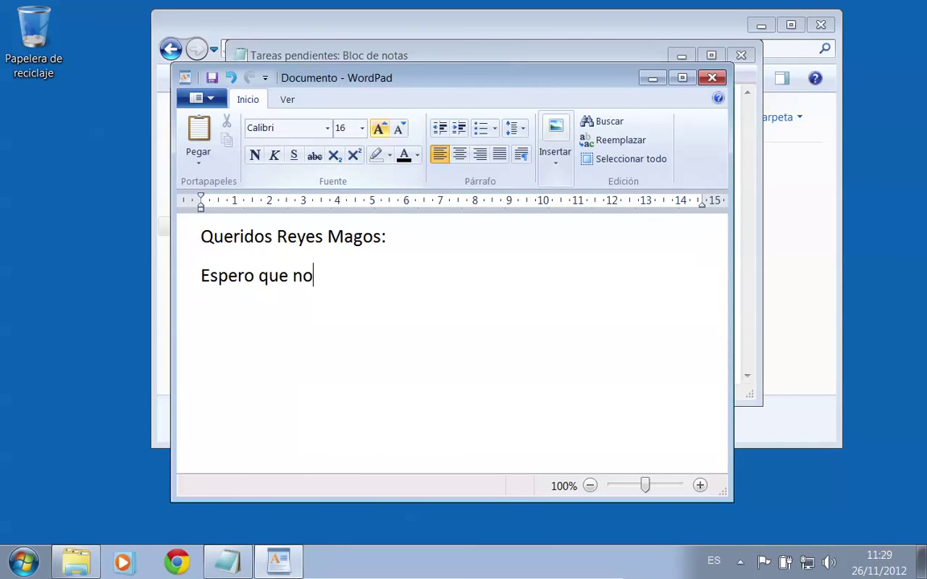
{"action": "type", "text": " seáis tan taca"}
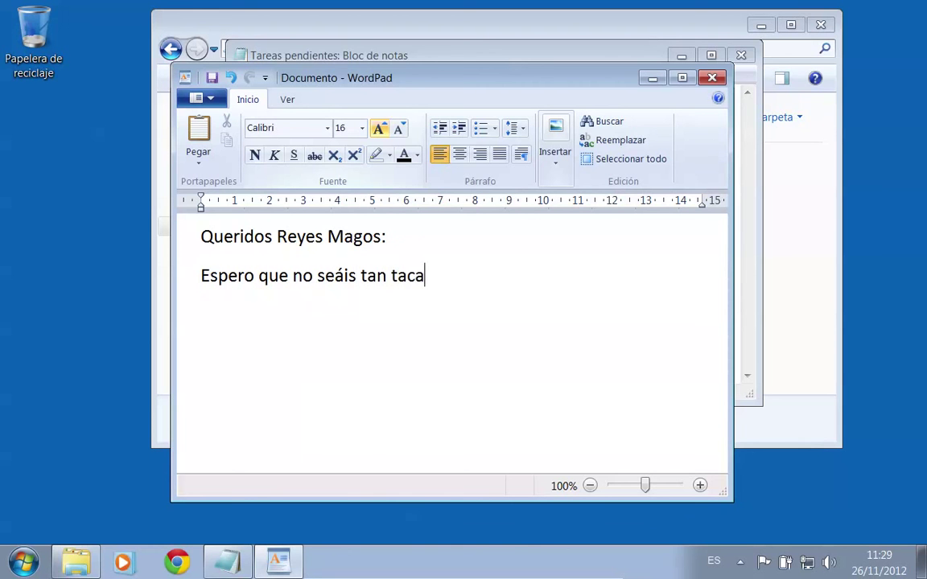
{"action": "type", "text": "ños co"}
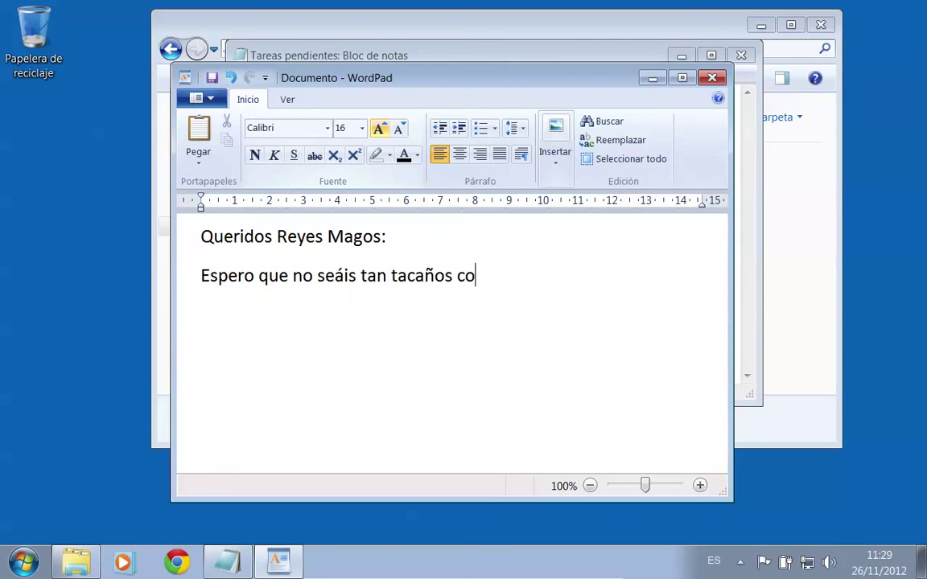
{"action": "type", "text": "mo Pa"}
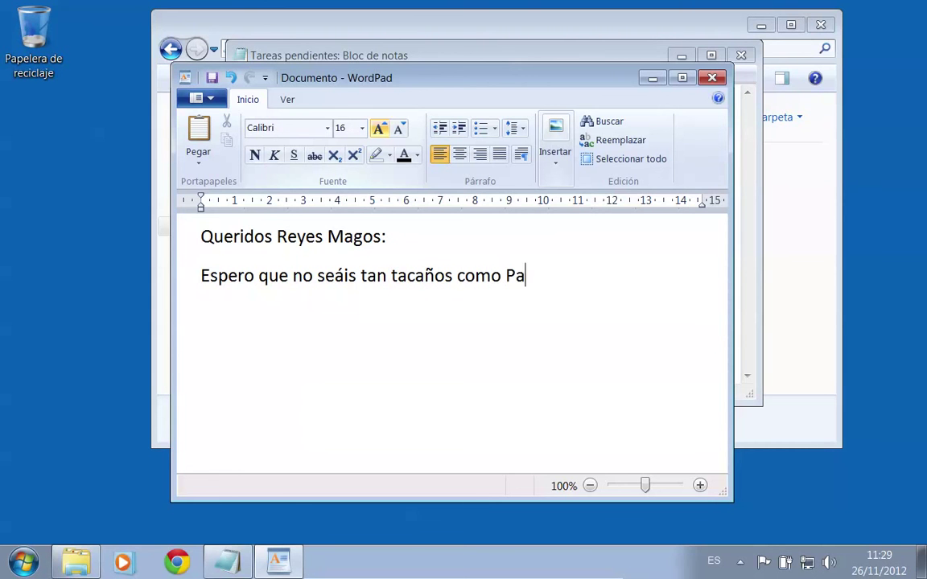
{"action": "type", "text": "pá Noel"}
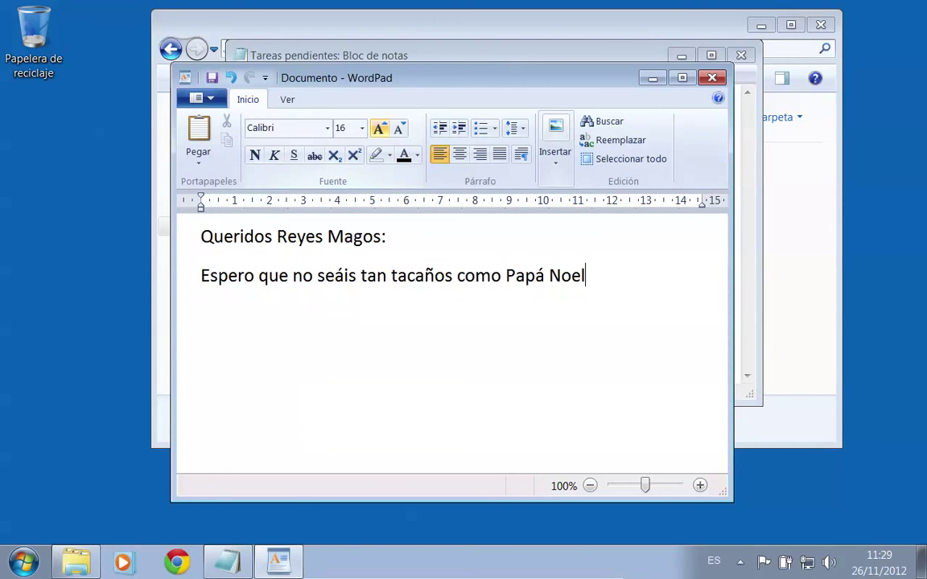
{"action": "type", "text": " y me trai"}
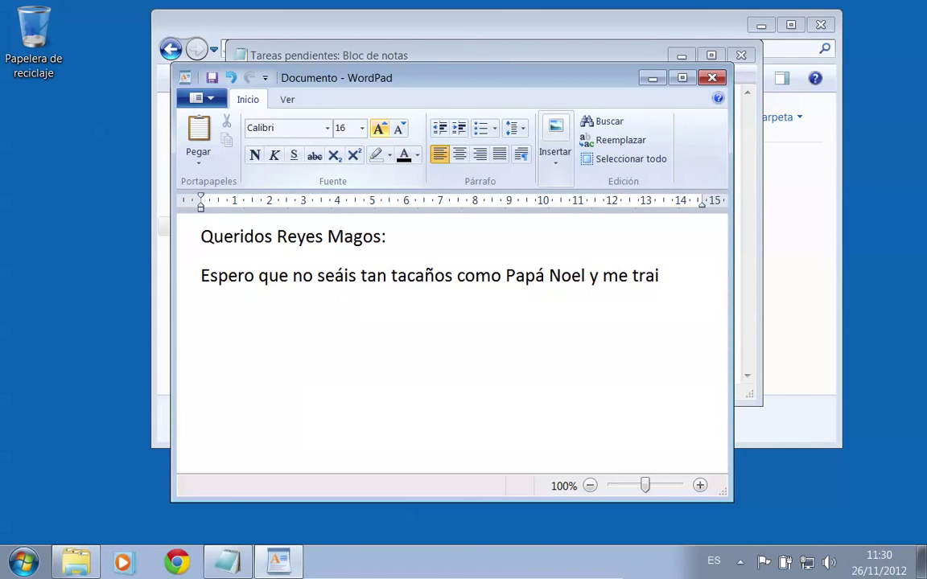
{"action": "type", "text": "gáis todo lo qu"}
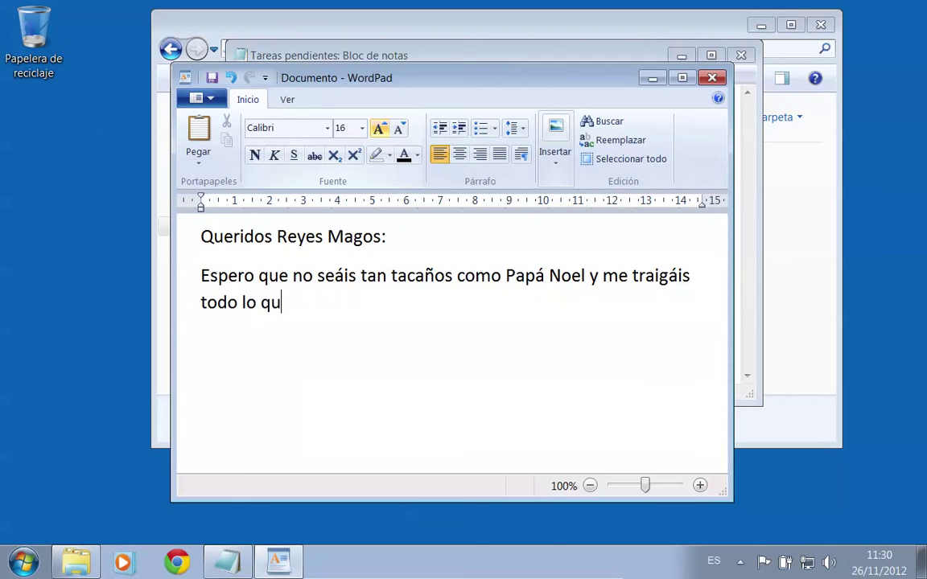
{"action": "type", "text": "e he pedido"}
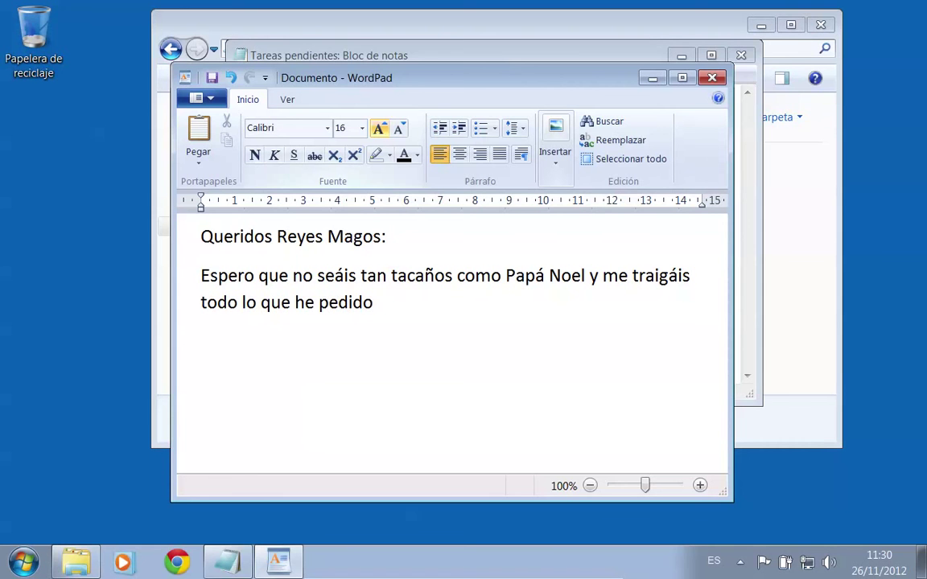
{"action": "type", "text": "."}
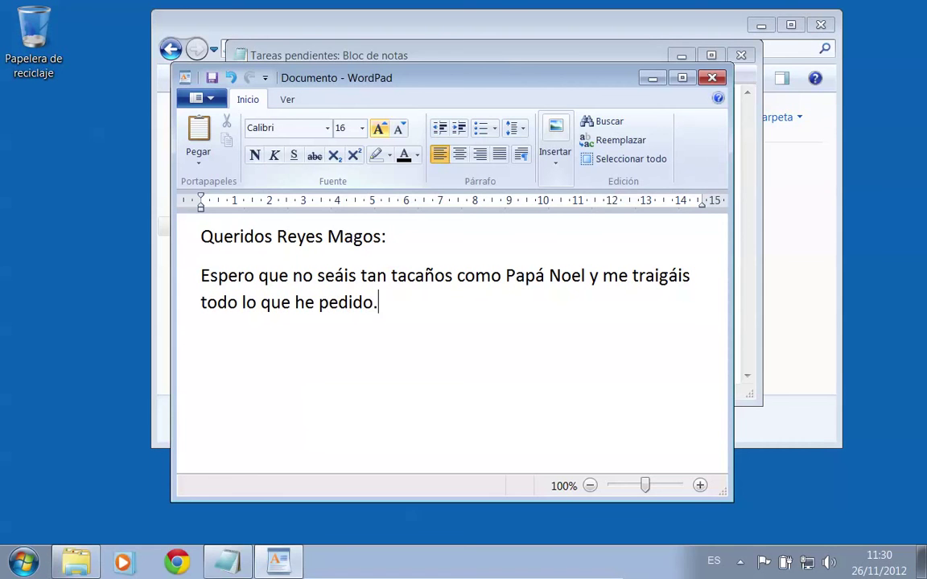
Save the letter as a plain text document named "Carta" in the Documentos library, accepting the loss of formatting.
{"action": "left_click", "coordinate": [214, 96]}
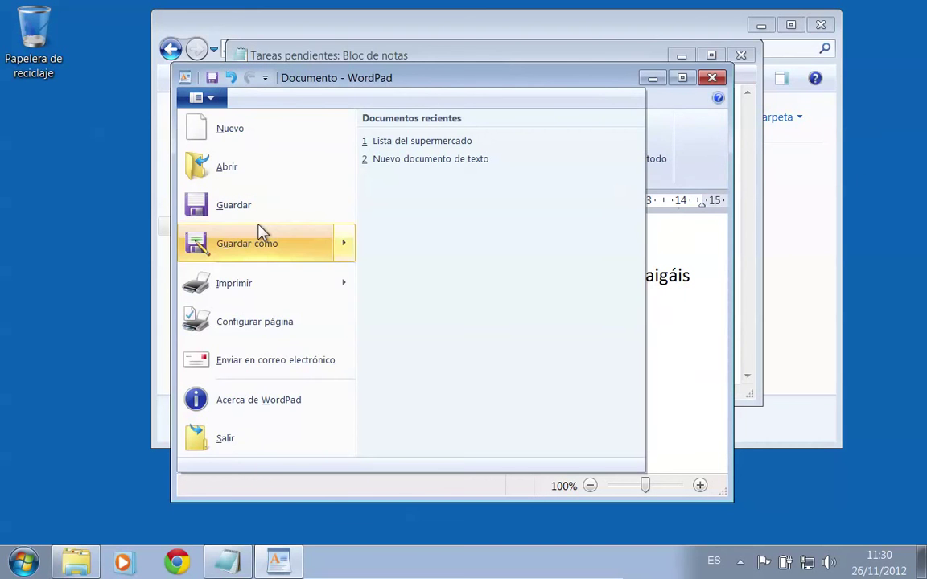
{"action": "mouse_move", "coordinate": [260, 234]}
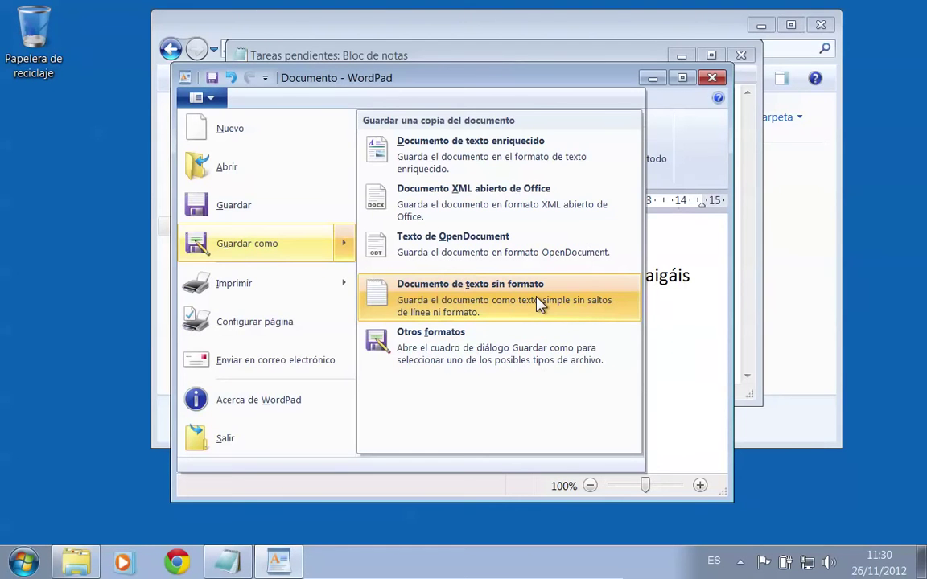
{"action": "left_click", "coordinate": [537, 304]}
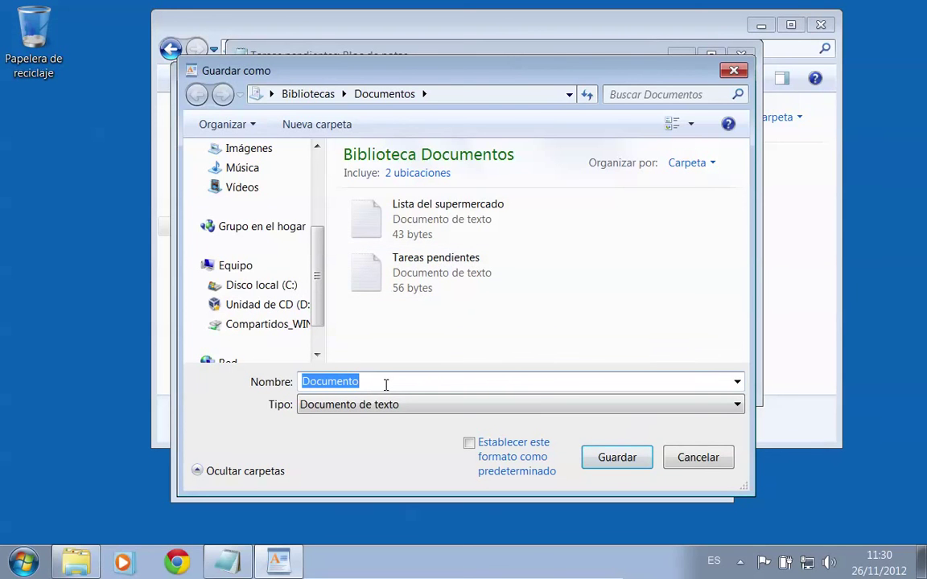
{"action": "type", "text": "Carta"}
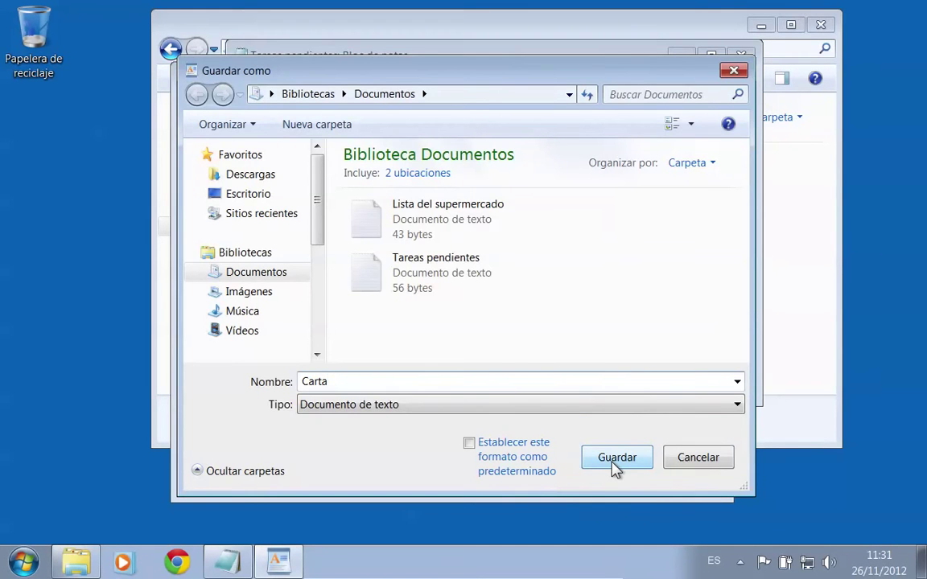
{"action": "left_click", "coordinate": [616, 457]}
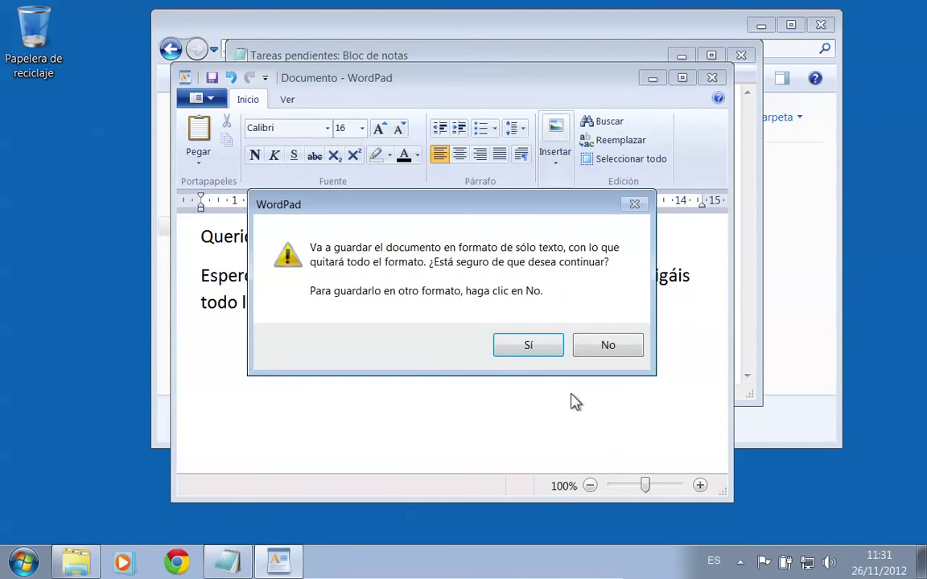
{"action": "left_click", "coordinate": [542, 347]}
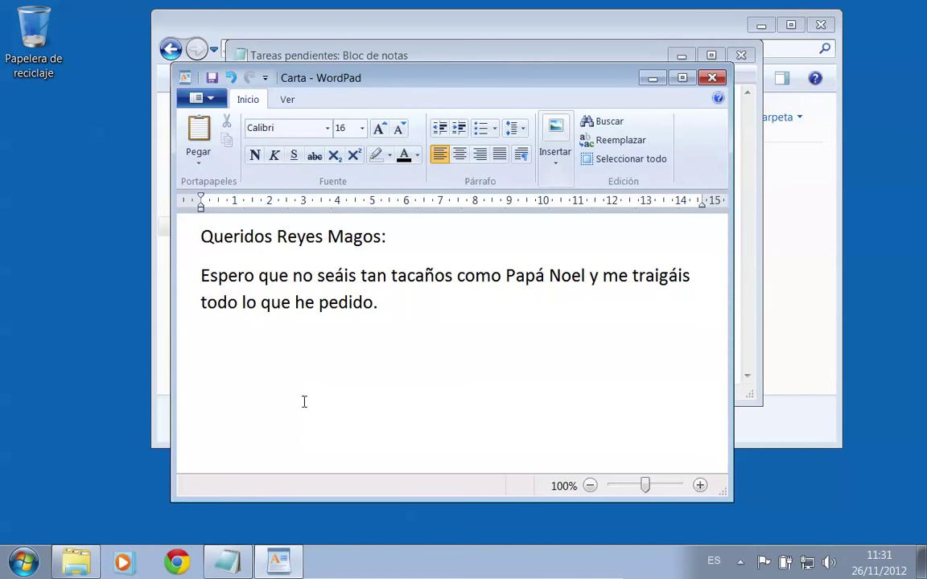
Open Paint and fill the whole blank canvas with light turquoise.
{"action": "left_click", "coordinate": [24, 561]}
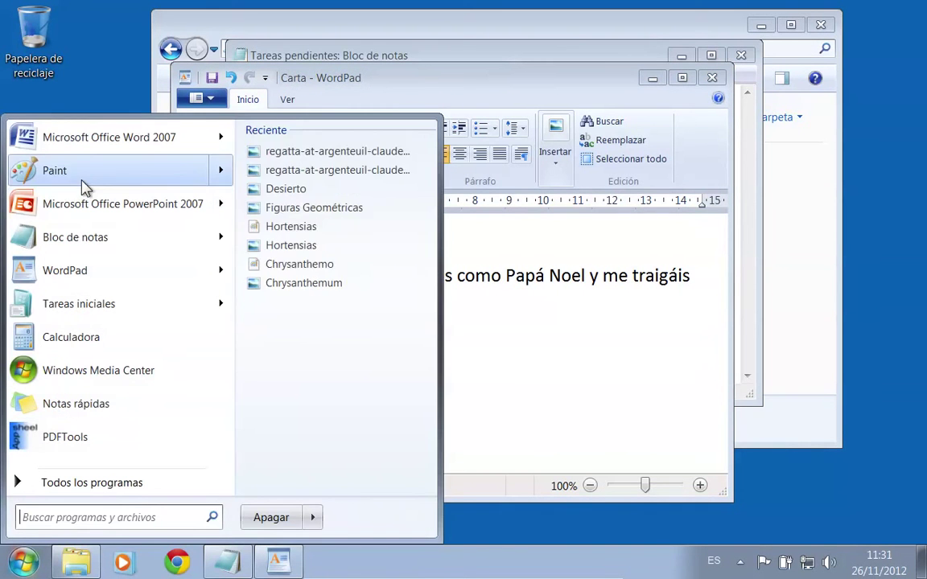
{"action": "left_click", "coordinate": [90, 180]}
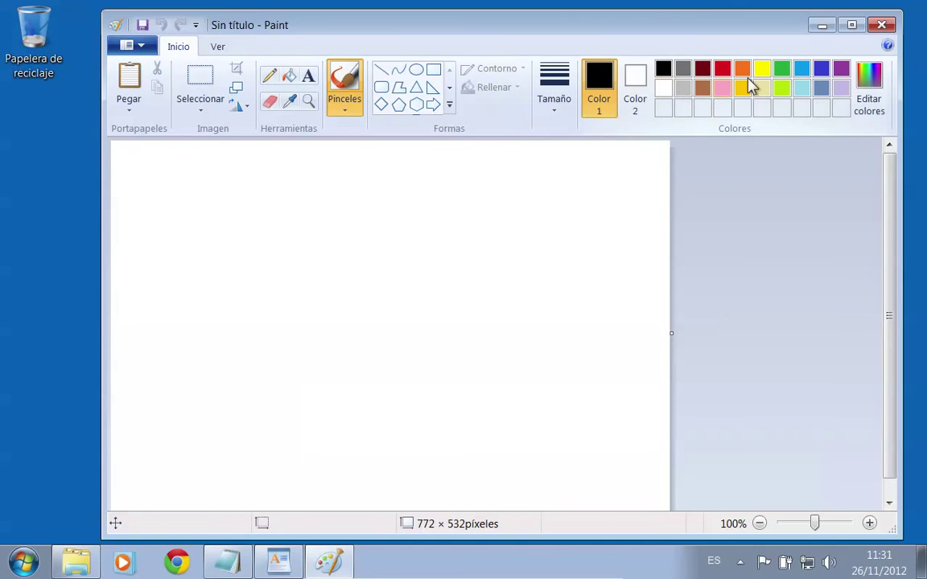
{"action": "left_click", "coordinate": [802, 89]}
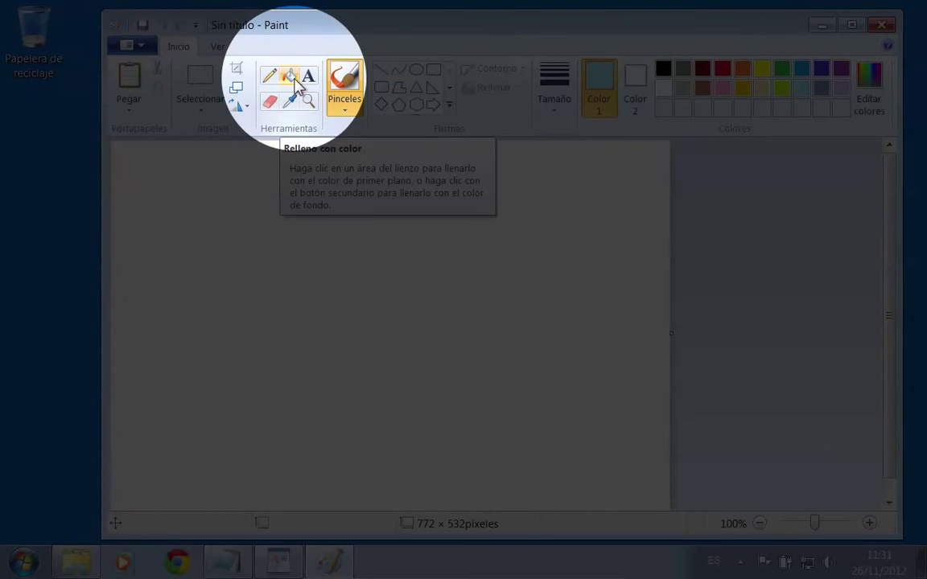
{"action": "left_click", "coordinate": [295, 78]}
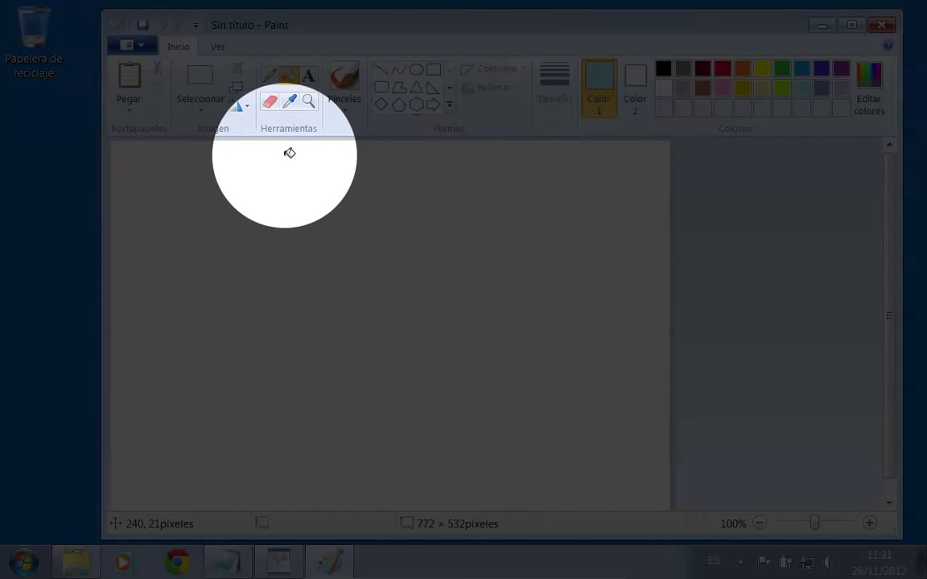
{"action": "left_click", "coordinate": [290, 153]}
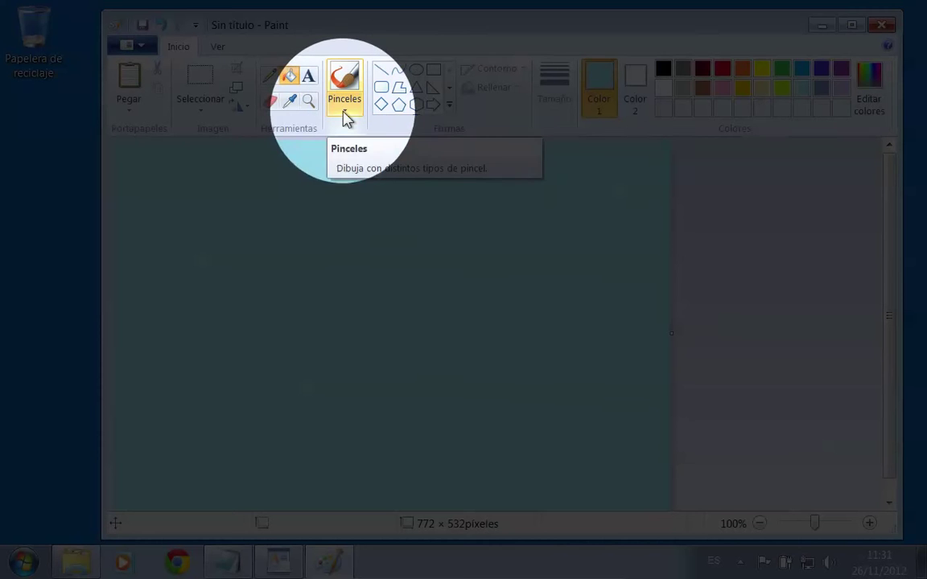
Paint several wavy turquoise water strokes across the lower canvas with the oil brush at the thickest size.
{"action": "left_click", "coordinate": [347, 116]}
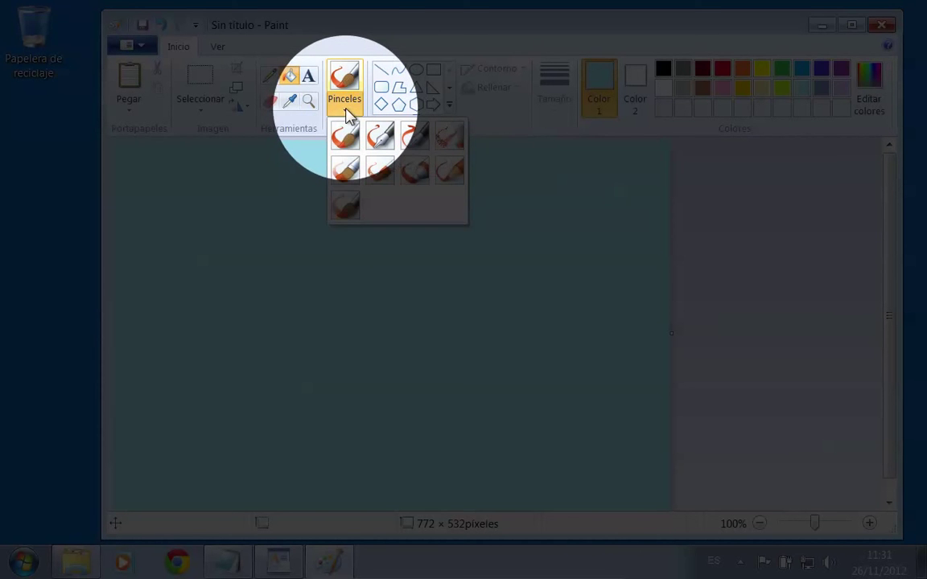
{"action": "left_click", "coordinate": [357, 173]}
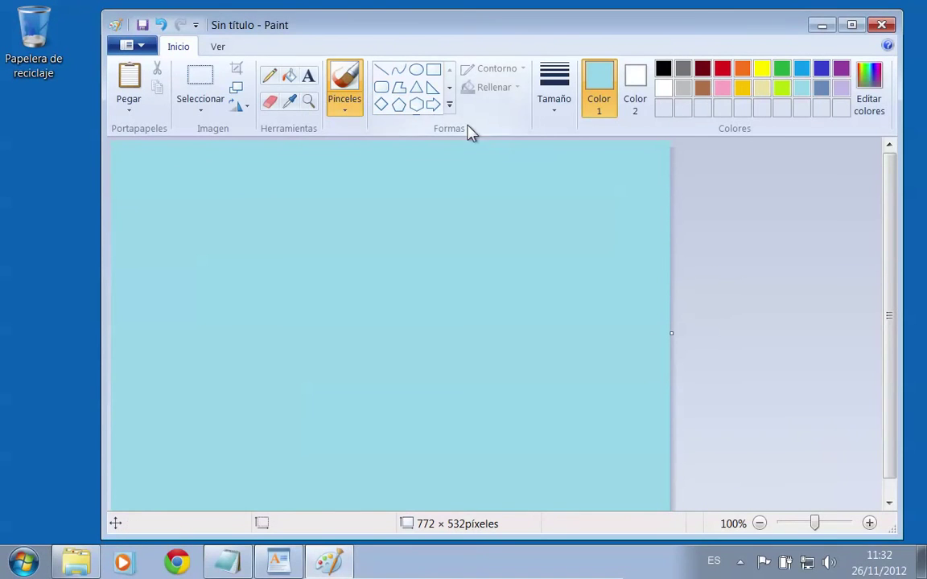
{"action": "left_click", "coordinate": [554, 97]}
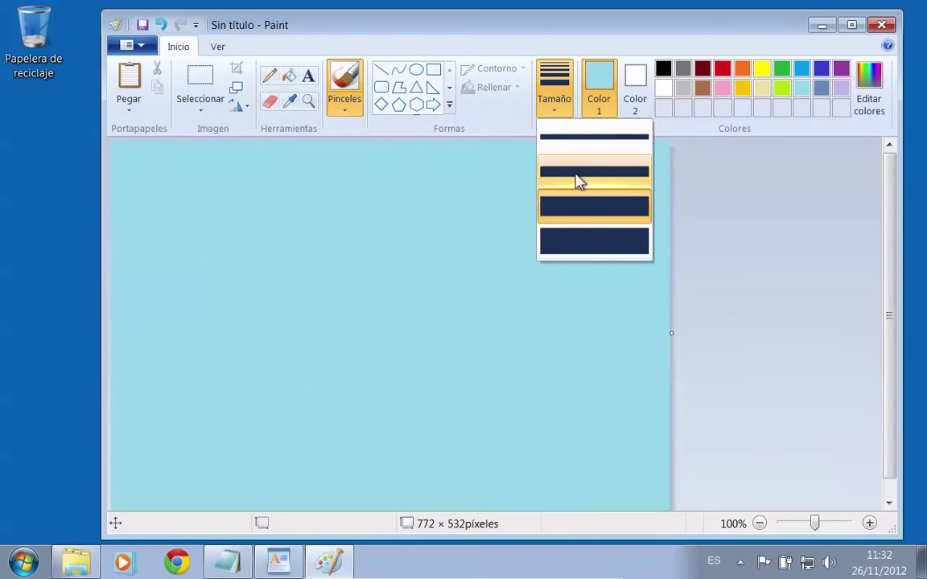
{"action": "left_click", "coordinate": [584, 241]}
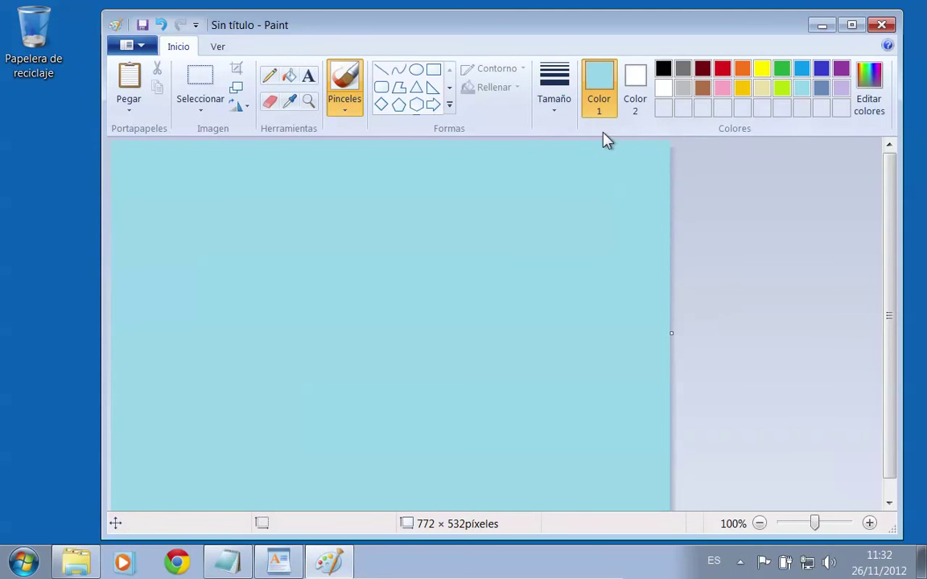
{"action": "left_click", "coordinate": [801, 71]}
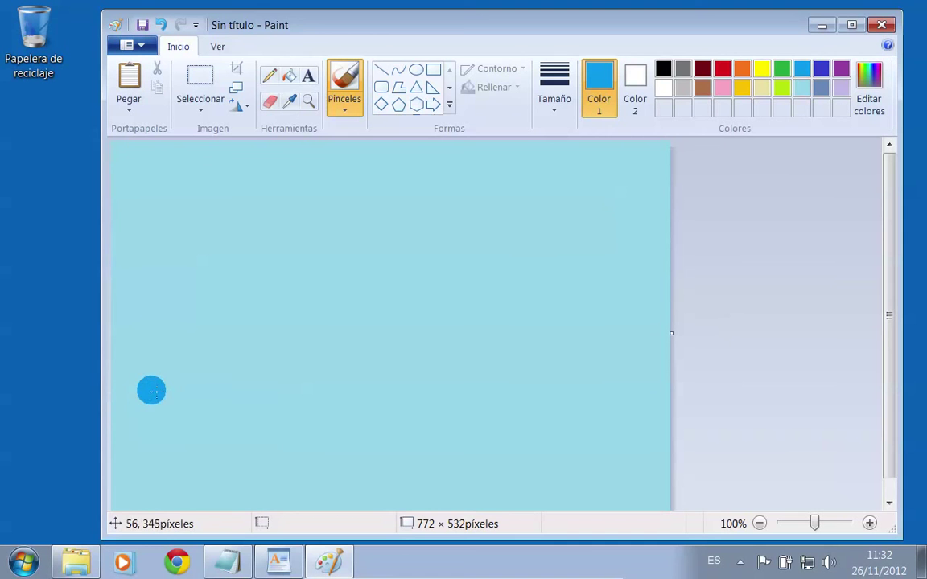
{"action": "mouse_move", "coordinate": [151, 391]}
{"action": "left_mouse_down"}
{"action": "mouse_move", "coordinate": [218, 400]}
{"action": "mouse_move", "coordinate": [408, 384]}
{"action": "mouse_move", "coordinate": [533, 432]}
{"action": "mouse_move", "coordinate": [116, 412]}
{"action": "mouse_move", "coordinate": [155, 436]}
{"action": "mouse_move", "coordinate": [279, 420]}
{"action": "mouse_move", "coordinate": [467, 450]}
{"action": "mouse_move", "coordinate": [530, 448]}
{"action": "left_mouse_up"}
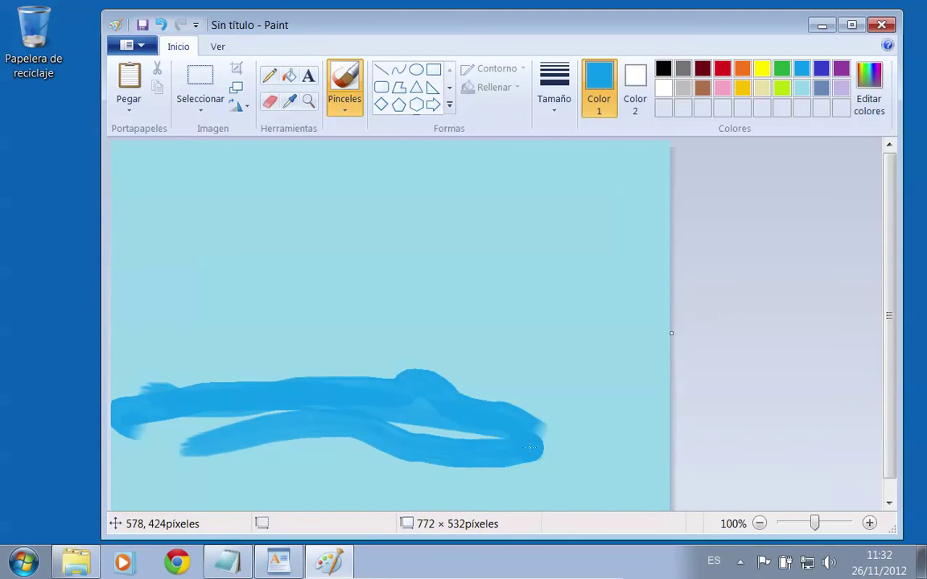
{"action": "mouse_move", "coordinate": [296, 473]}
{"action": "left_mouse_down"}
{"action": "mouse_move", "coordinate": [547, 445]}
{"action": "mouse_move", "coordinate": [610, 454]}
{"action": "left_mouse_up"}
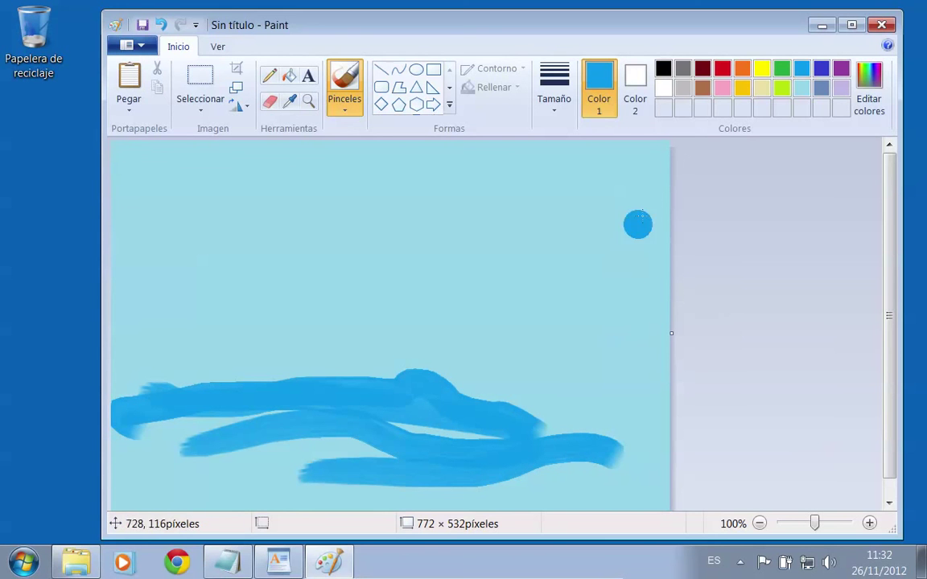
Paint dark red land strokes beside and above the water with the same thick brush.
{"action": "left_click", "coordinate": [704, 69]}
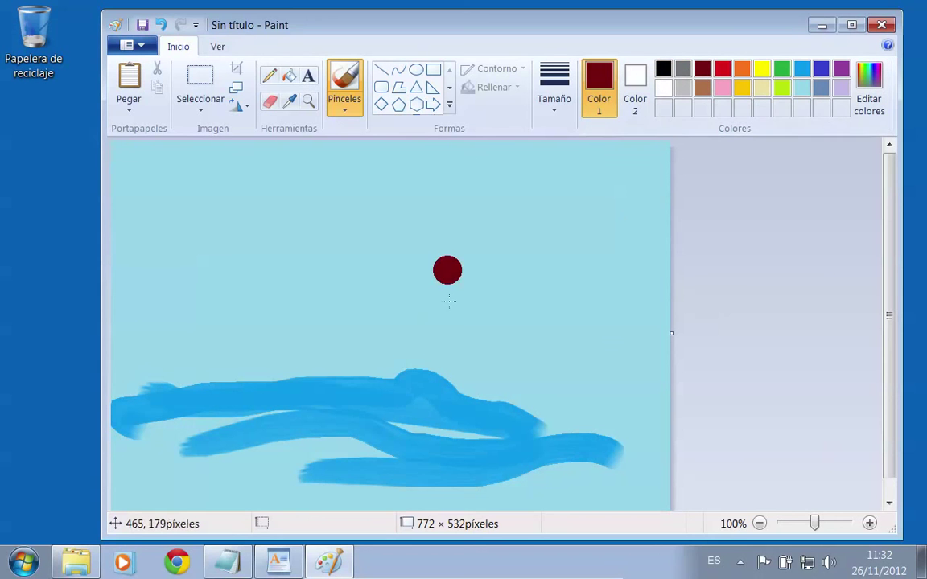
{"action": "mouse_move", "coordinate": [454, 377]}
{"action": "left_mouse_down"}
{"action": "mouse_move", "coordinate": [635, 404]}
{"action": "mouse_move", "coordinate": [455, 374]}
{"action": "mouse_move", "coordinate": [486, 342]}
{"action": "mouse_move", "coordinate": [649, 317]}
{"action": "left_mouse_up"}
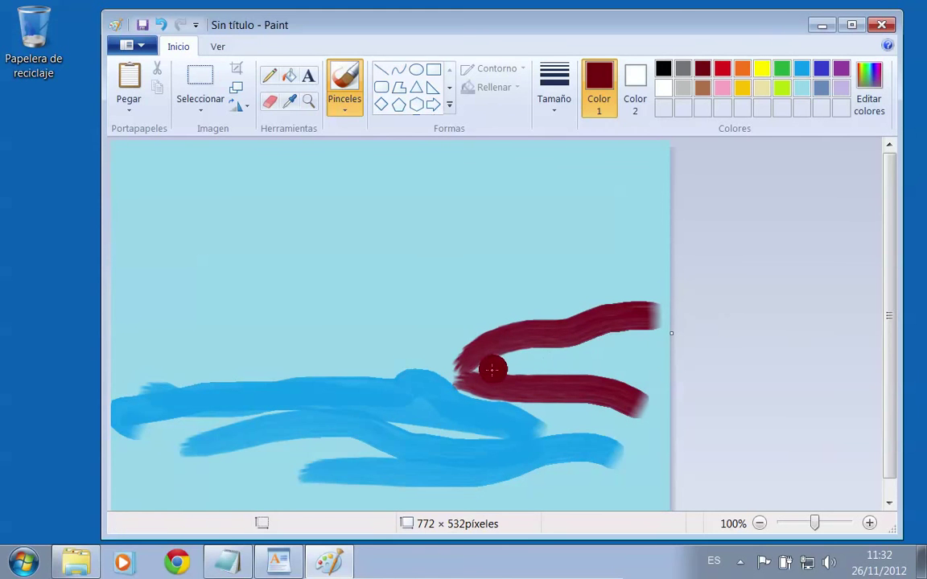
{"action": "mouse_move", "coordinate": [523, 367]}
{"action": "left_mouse_down"}
{"action": "mouse_move", "coordinate": [595, 367]}
{"action": "mouse_move", "coordinate": [658, 348]}
{"action": "left_mouse_up"}
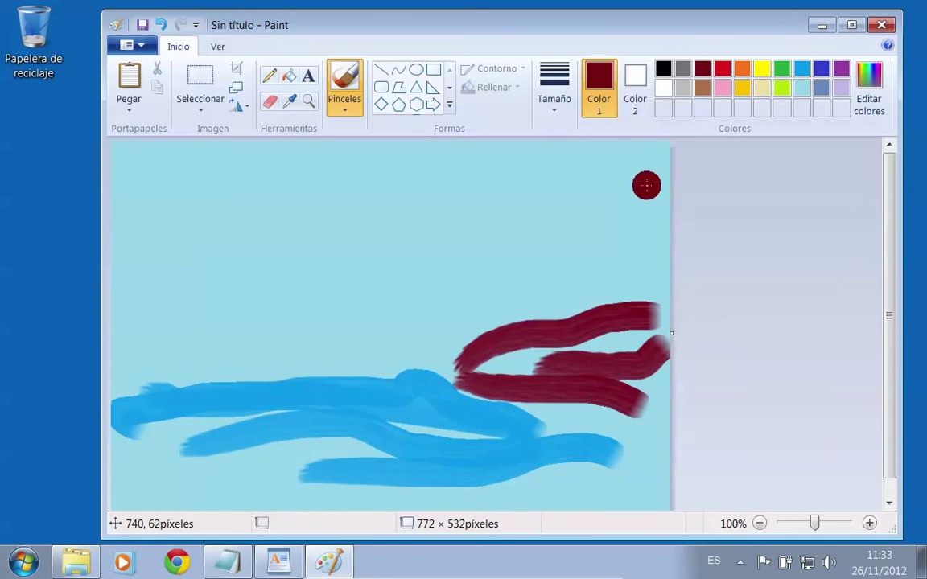
Draw white sail outlines above the water using the thinnest brush size.
{"action": "left_click", "coordinate": [661, 89]}
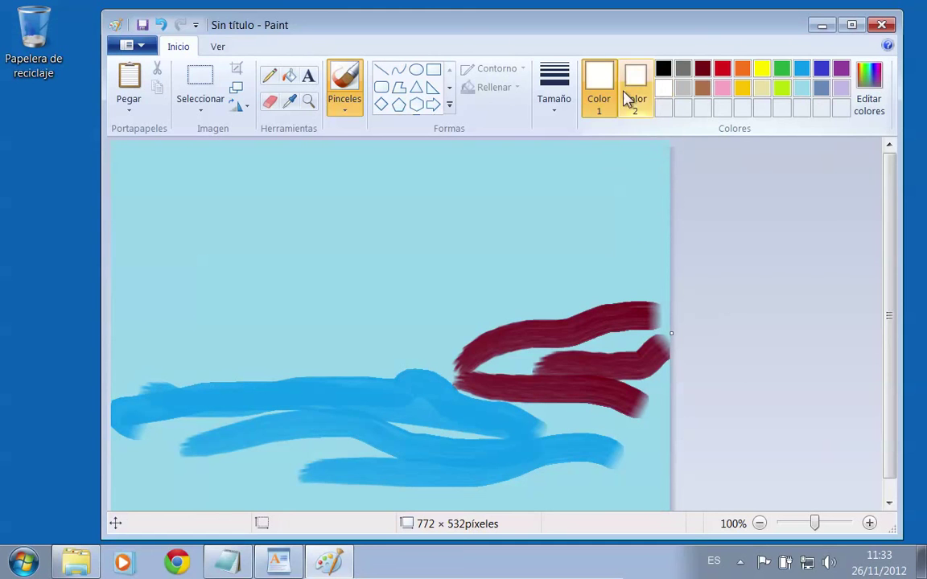
{"action": "left_click", "coordinate": [555, 103]}
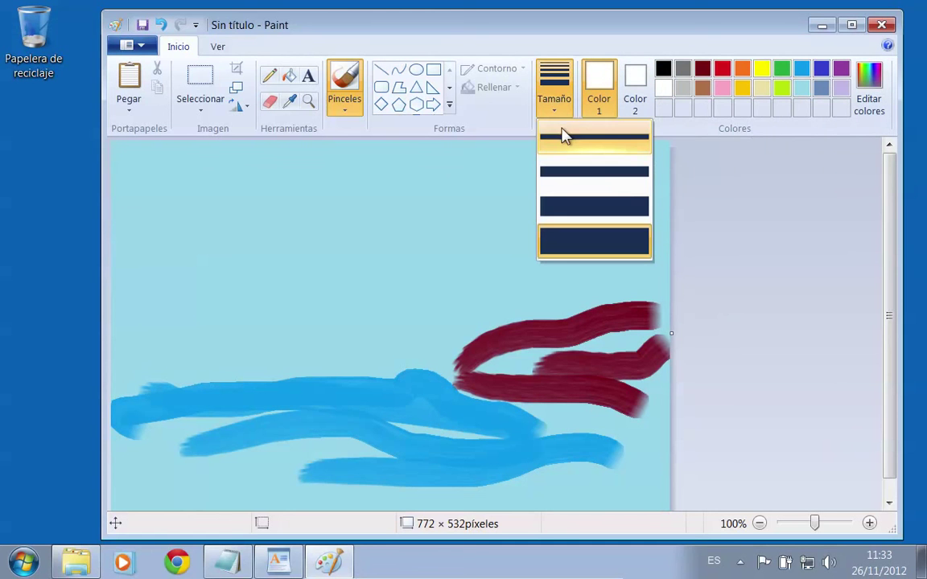
{"action": "left_click", "coordinate": [567, 142]}
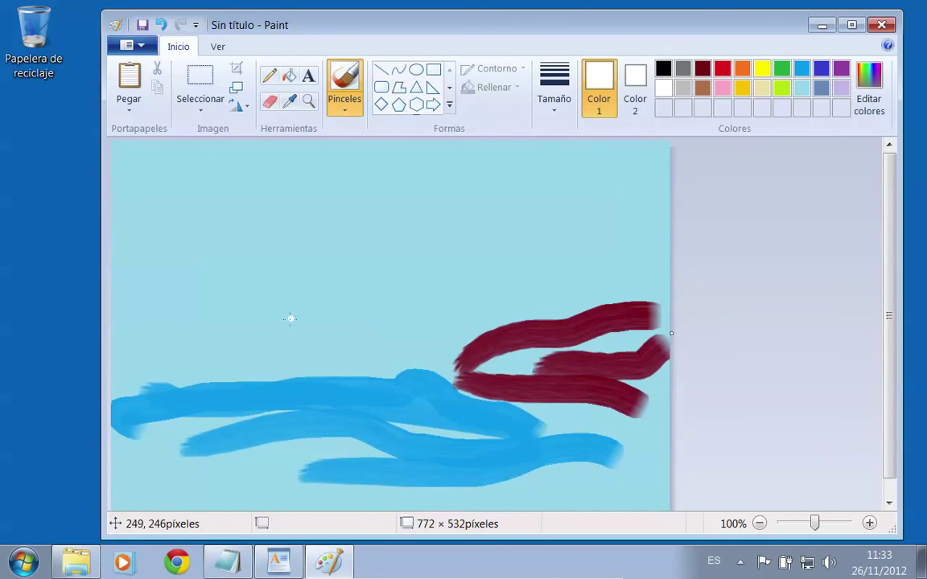
{"action": "left_click_drag", "start_coordinate": [280, 272], "coordinate": [348, 345]}
{"action": "mouse_move", "coordinate": [280, 274]}
{"action": "left_mouse_down"}
{"action": "mouse_move", "coordinate": [247, 378]}
{"action": "mouse_move", "coordinate": [378, 326]}
{"action": "left_mouse_up"}
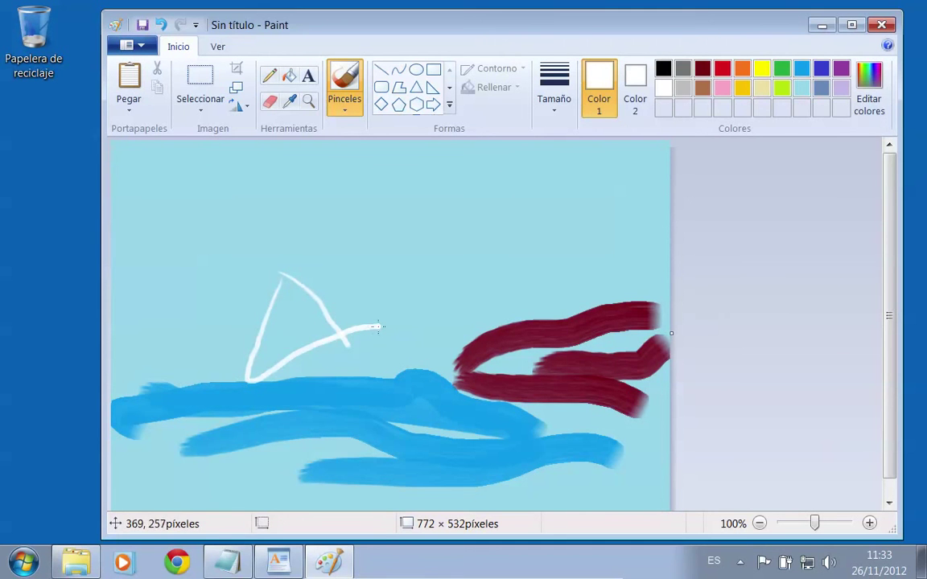
{"action": "mouse_move", "coordinate": [248, 194]}
{"action": "left_mouse_down"}
{"action": "mouse_move", "coordinate": [183, 254]}
{"action": "mouse_move", "coordinate": [182, 340]}
{"action": "mouse_move", "coordinate": [275, 257]}
{"action": "mouse_move", "coordinate": [256, 214]}
{"action": "left_mouse_up"}
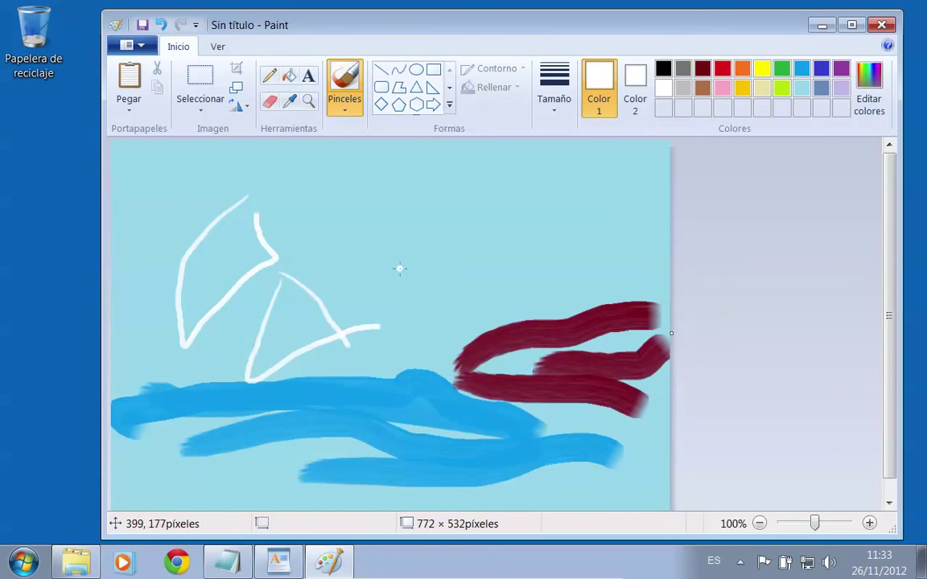
{"action": "mouse_move", "coordinate": [399, 268]}
{"action": "left_mouse_down"}
{"action": "mouse_move", "coordinate": [354, 386]}
{"action": "mouse_move", "coordinate": [429, 276]}
{"action": "mouse_move", "coordinate": [427, 368]}
{"action": "mouse_move", "coordinate": [359, 381]}
{"action": "left_mouse_up"}
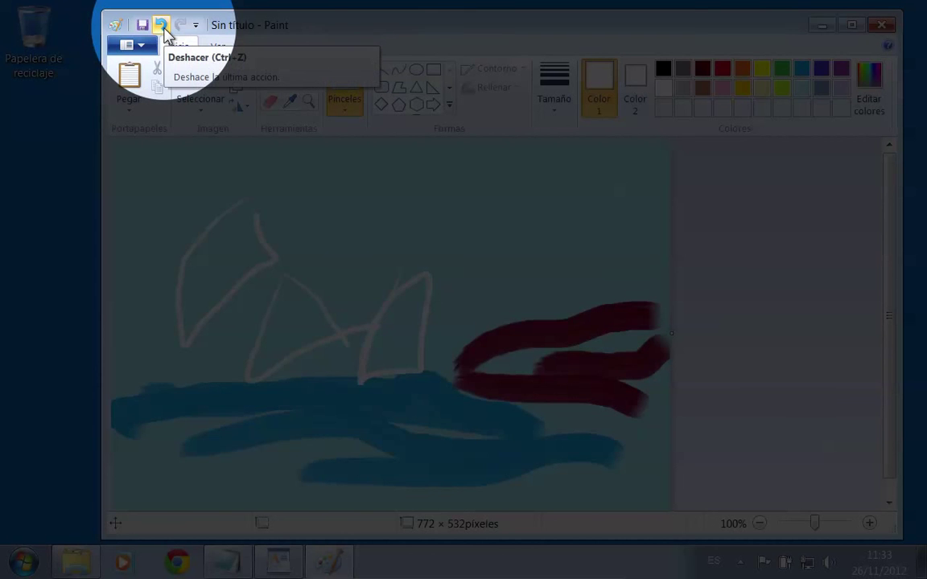
Undo the white sail strokes back to the first curved line.
{"action": "left_click", "coordinate": [164, 31]}
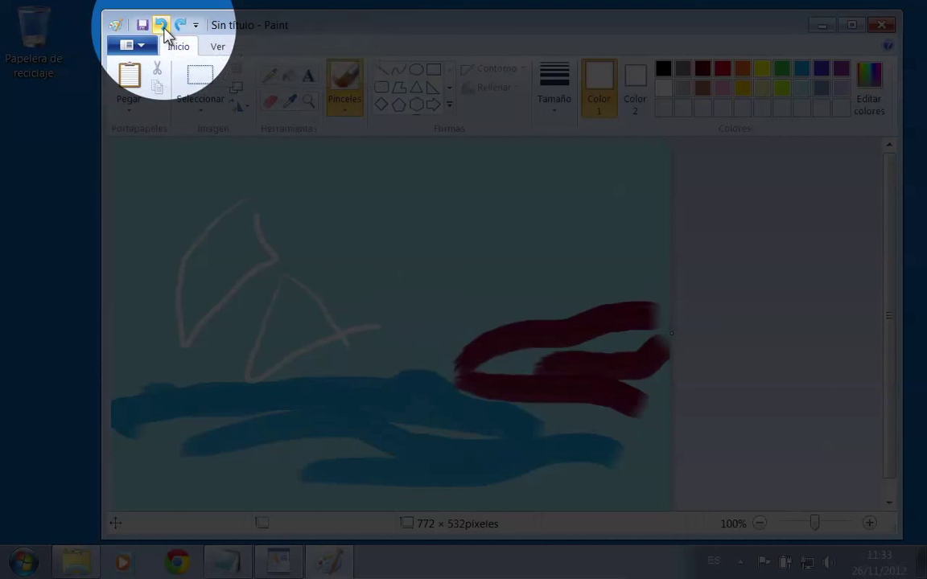
{"action": "left_click", "coordinate": [165, 30]}
{"action": "left_click", "coordinate": [164, 30]}
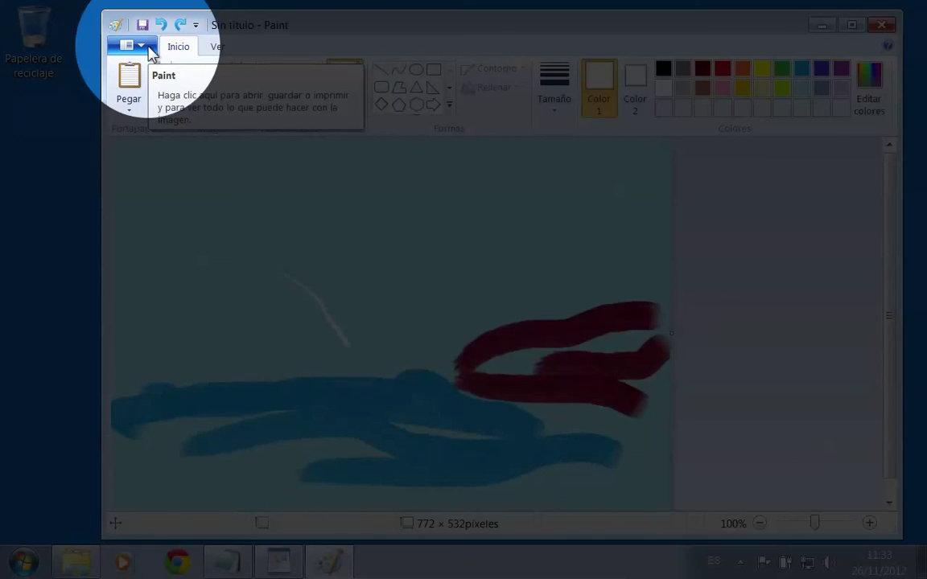
Start a new blank image and discard the current drawing without saving it.
{"action": "left_click", "coordinate": [148, 50]}
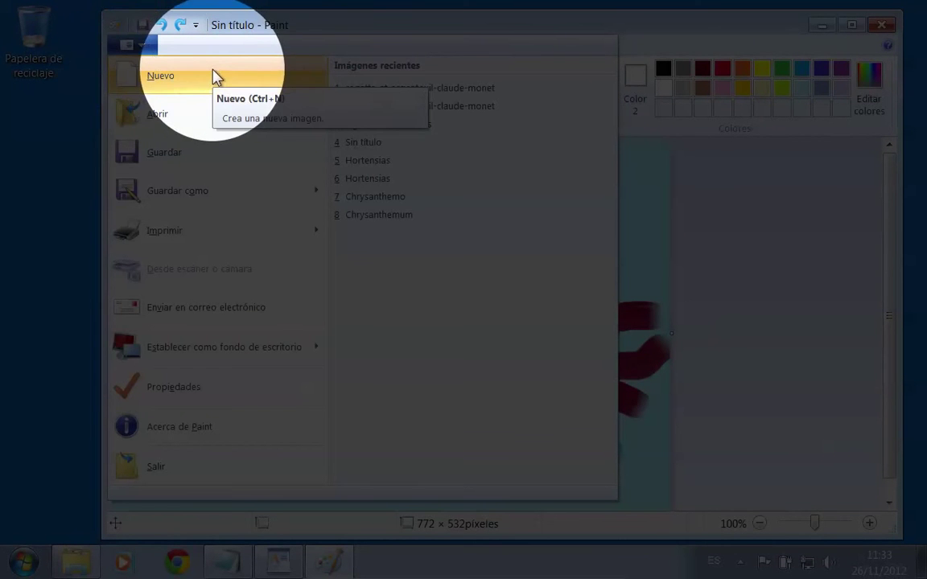
{"action": "key", "text": "Escape"}
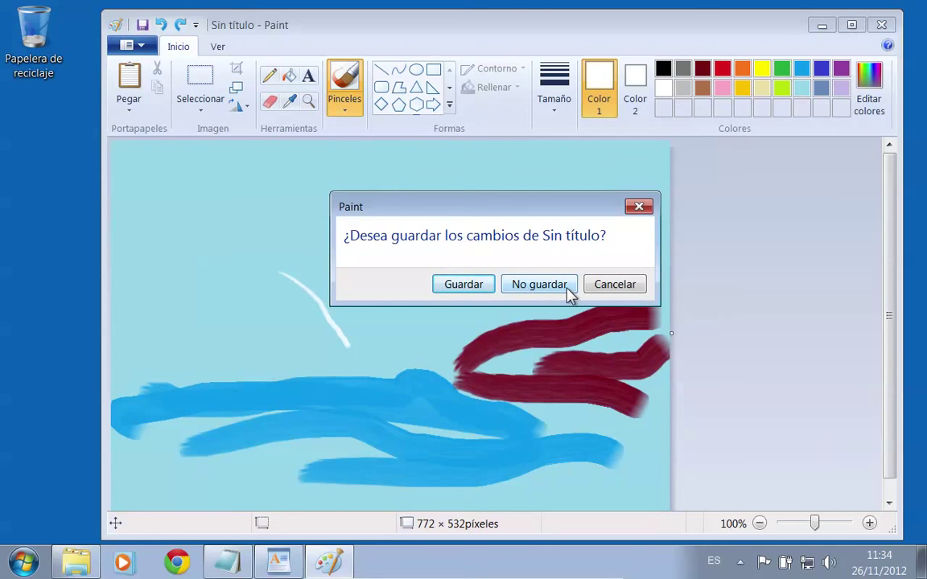
{"action": "left_click", "coordinate": [568, 292]}
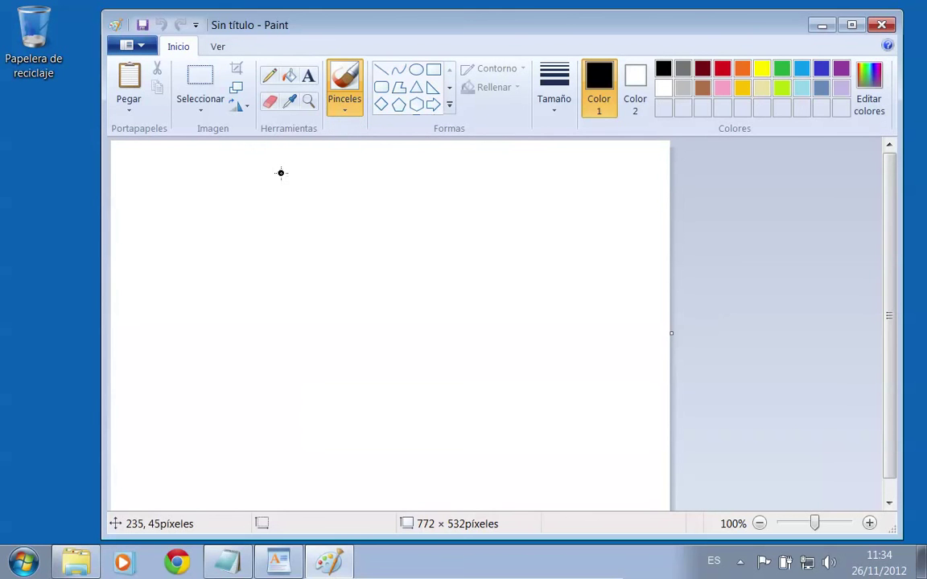
Paste the copied sailboat painting into the blank image and save it as a JPEG named Paisaje in the Documentos library.
{"action": "key", "text": "ctrl+v"}
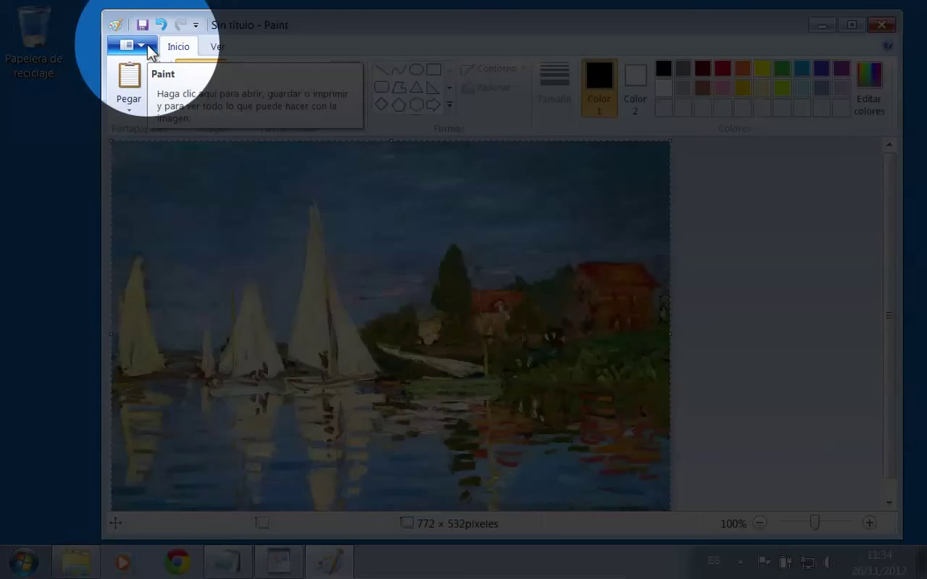
{"action": "left_click", "coordinate": [148, 47]}
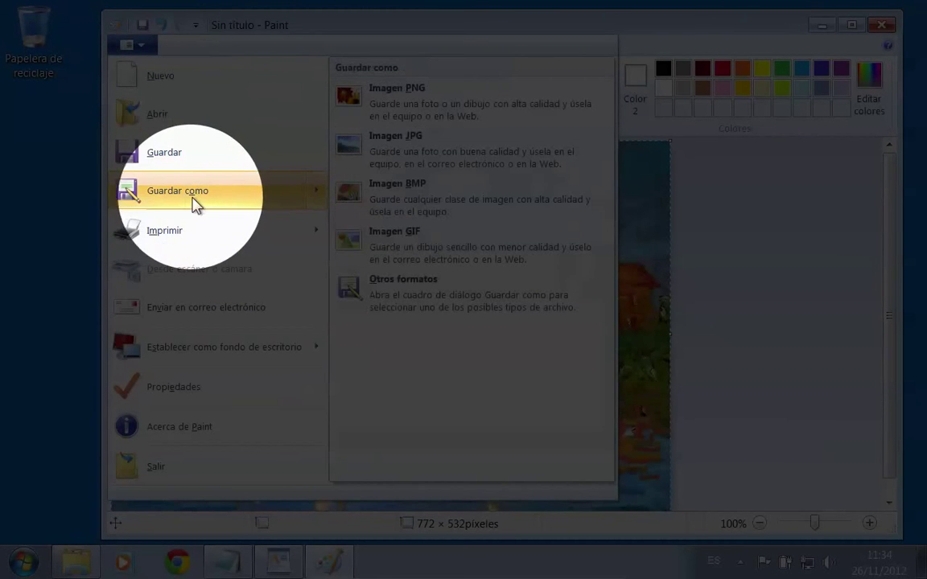
{"action": "left_click", "coordinate": [389, 165]}
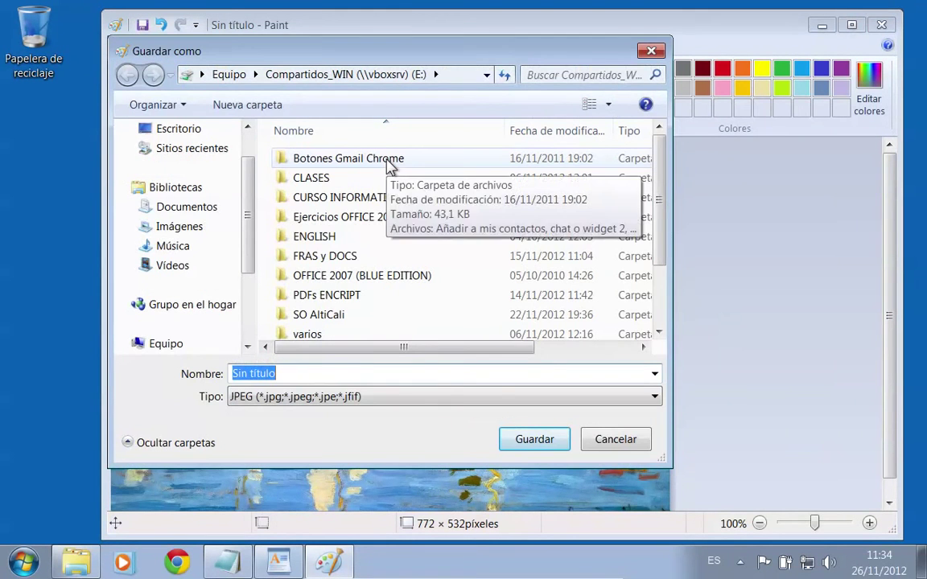
{"action": "left_click", "coordinate": [187, 207]}
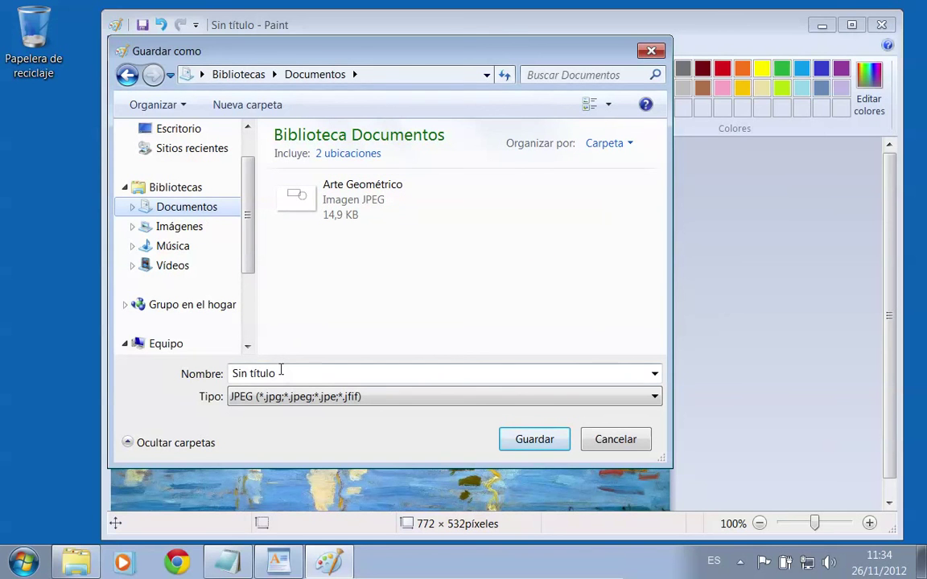
{"action": "left_click_drag", "start_coordinate": [279, 374], "coordinate": [211, 376]}
{"action": "type", "text": "Pai"}
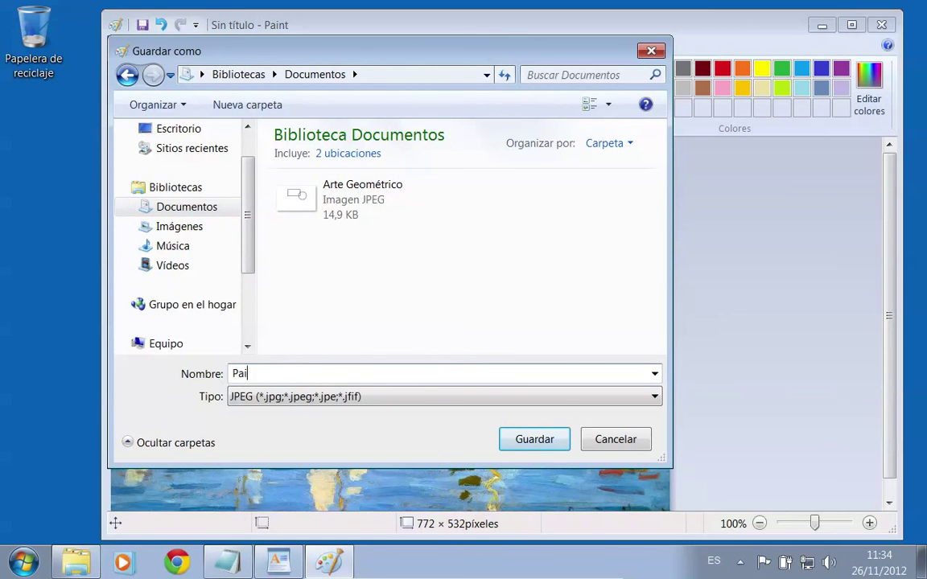
{"action": "type", "text": "saje"}
{"action": "scroll", "coordinate": [251, 352], "scroll_direction": "down", "scroll_amount": 1}
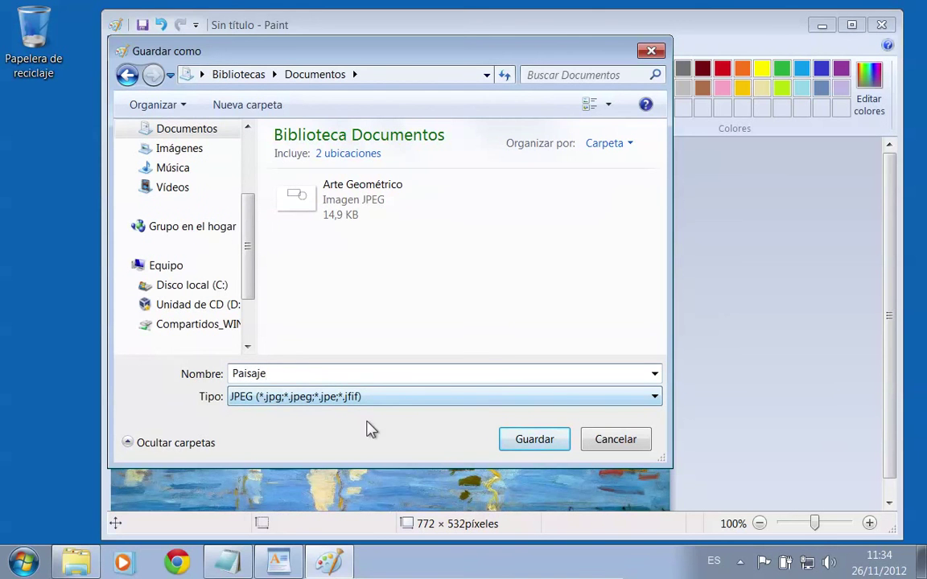
{"action": "left_click", "coordinate": [519, 440]}
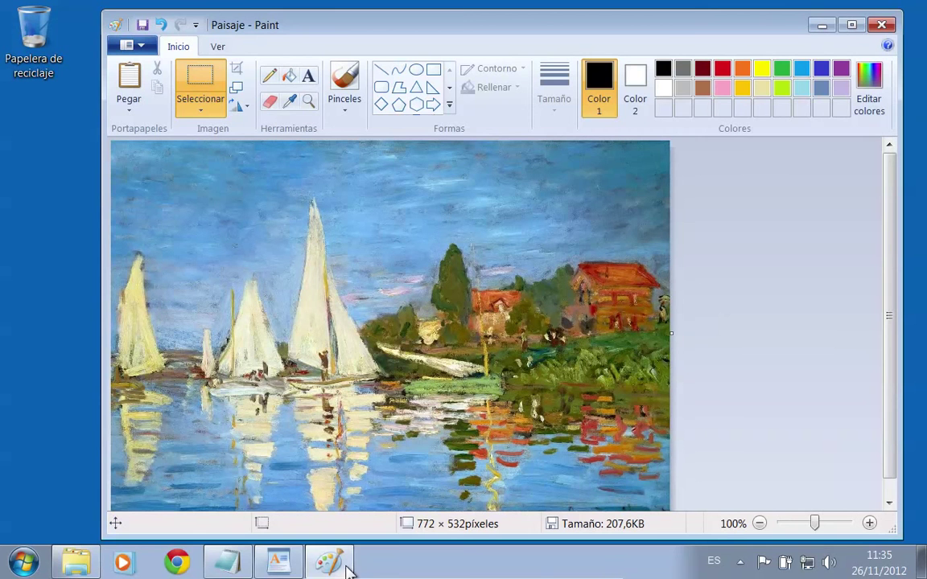
Close the Paisaje image, the Carta document and the Tareas pendientes note, leaving only the Documentos library window open.
{"action": "mouse_move", "coordinate": [349, 569]}
{"action": "left_click", "coordinate": [382, 525]}
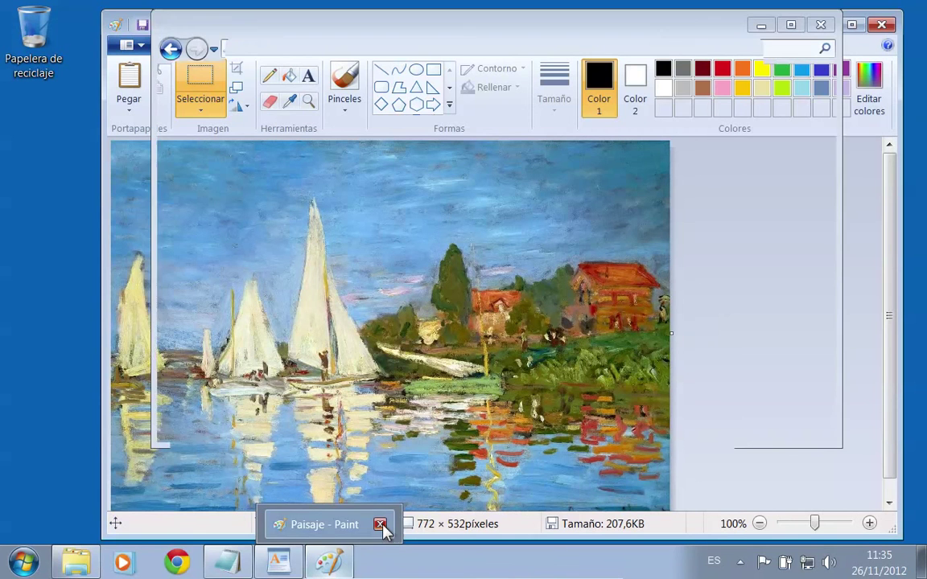
{"action": "mouse_move", "coordinate": [288, 561]}
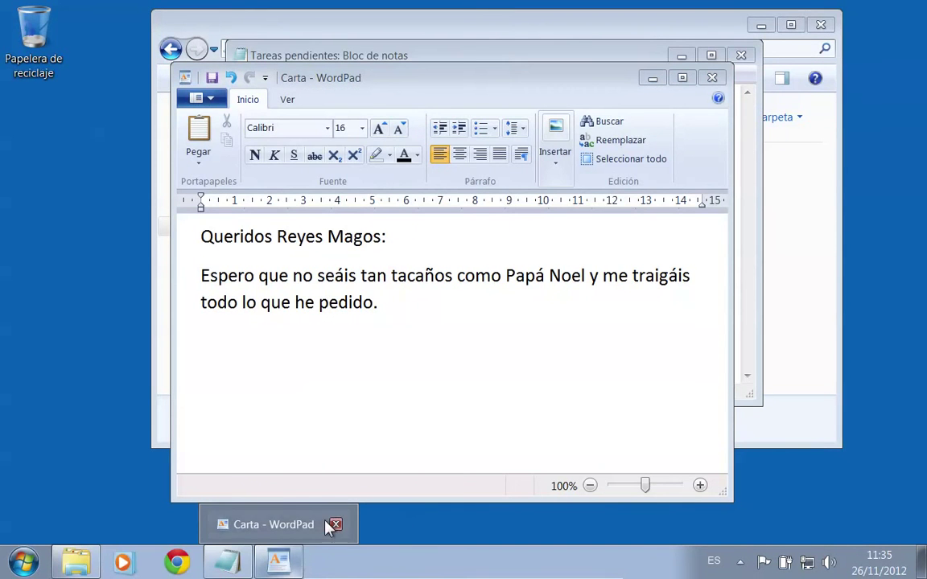
{"action": "left_click", "coordinate": [338, 524]}
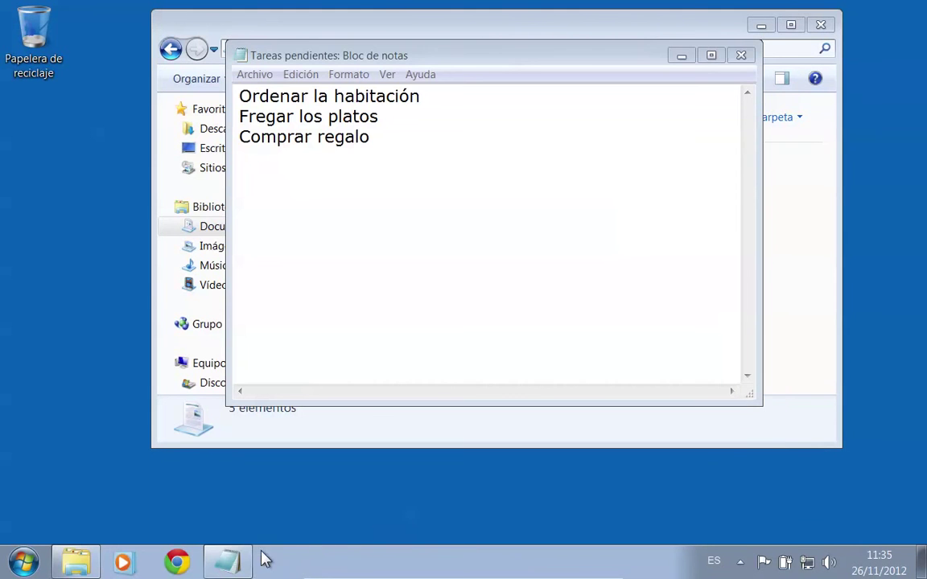
{"action": "mouse_move", "coordinate": [239, 563]}
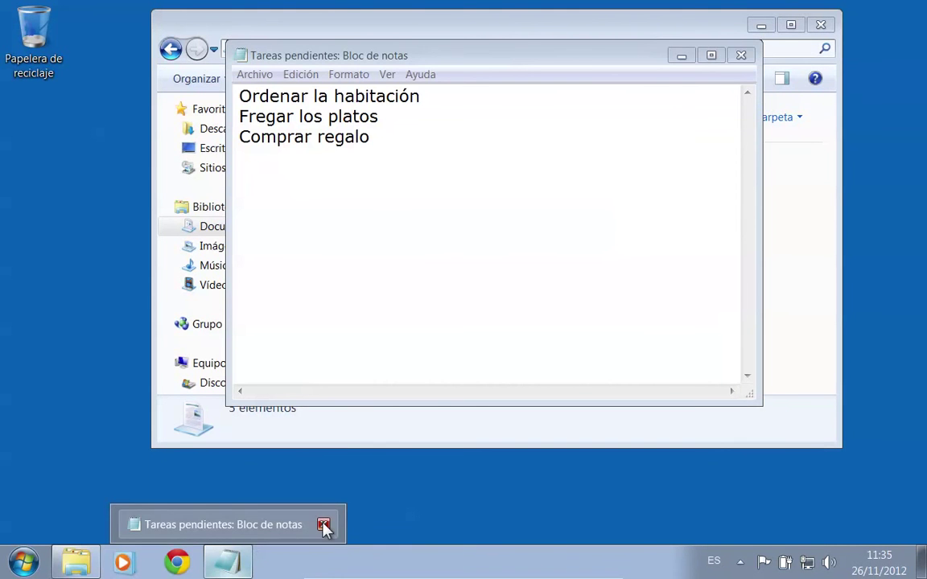
{"action": "left_click", "coordinate": [326, 525]}
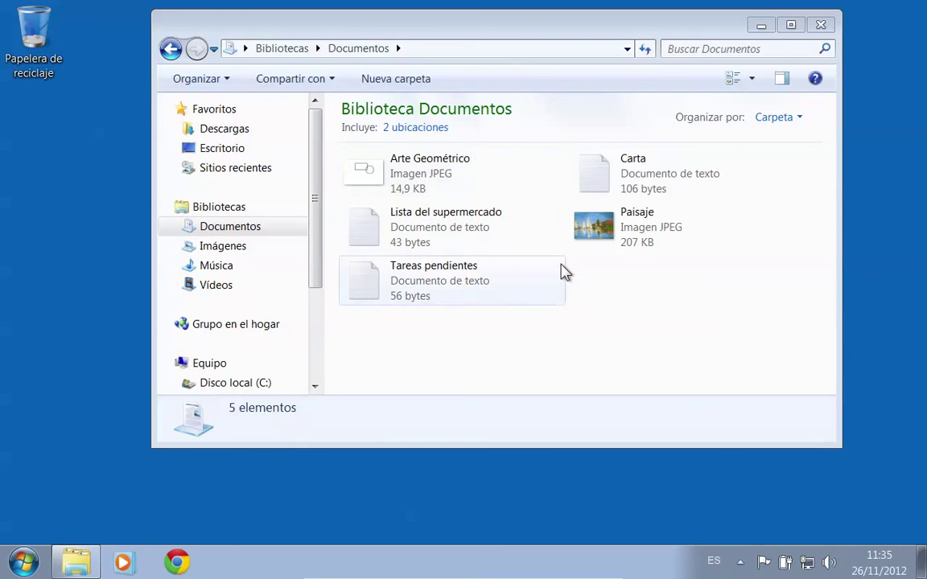
Create a new folder named Archivos de texto in the Documentos library.
{"action": "right_click", "coordinate": [605, 302]}
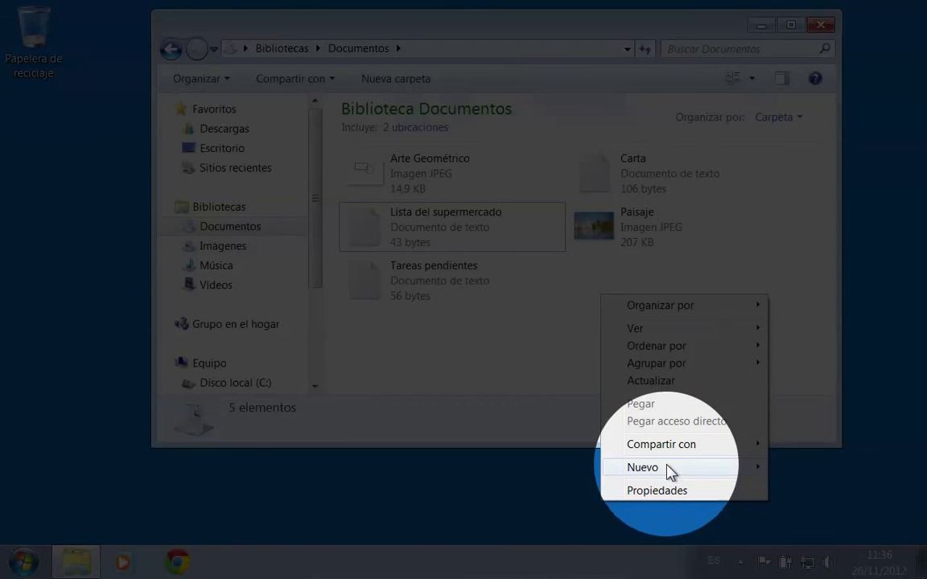
{"action": "mouse_move", "coordinate": [667, 472]}
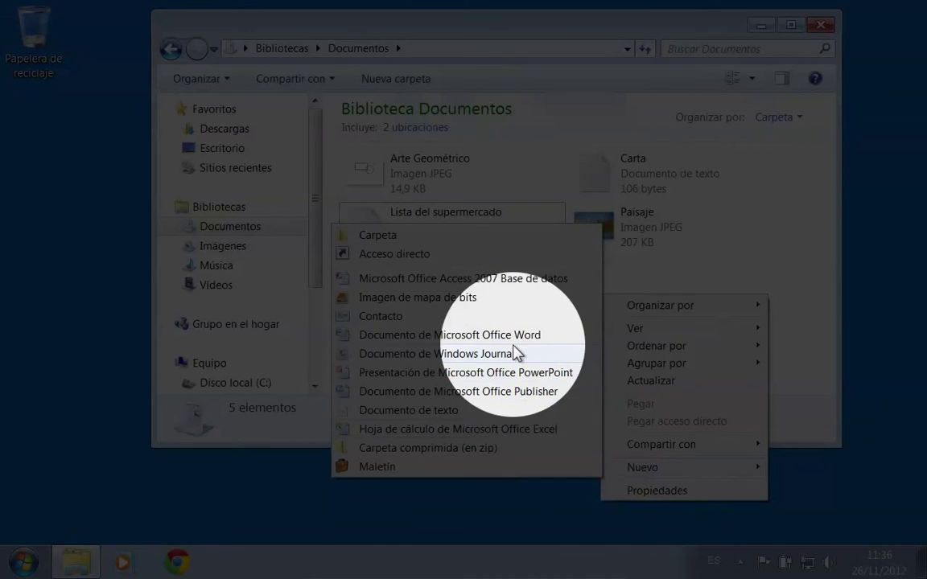
{"action": "left_click", "coordinate": [403, 239]}
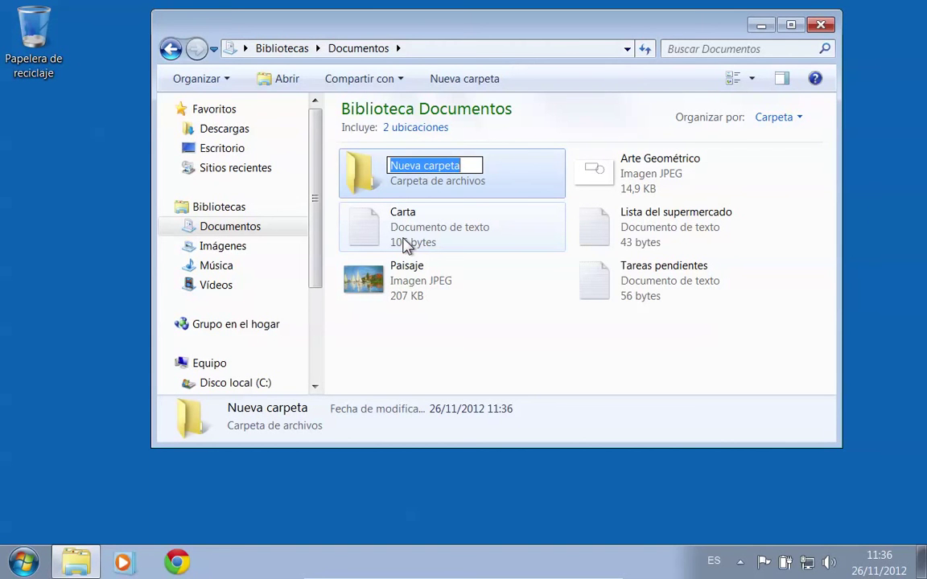
{"action": "type", "text": "Arcjhivos"}
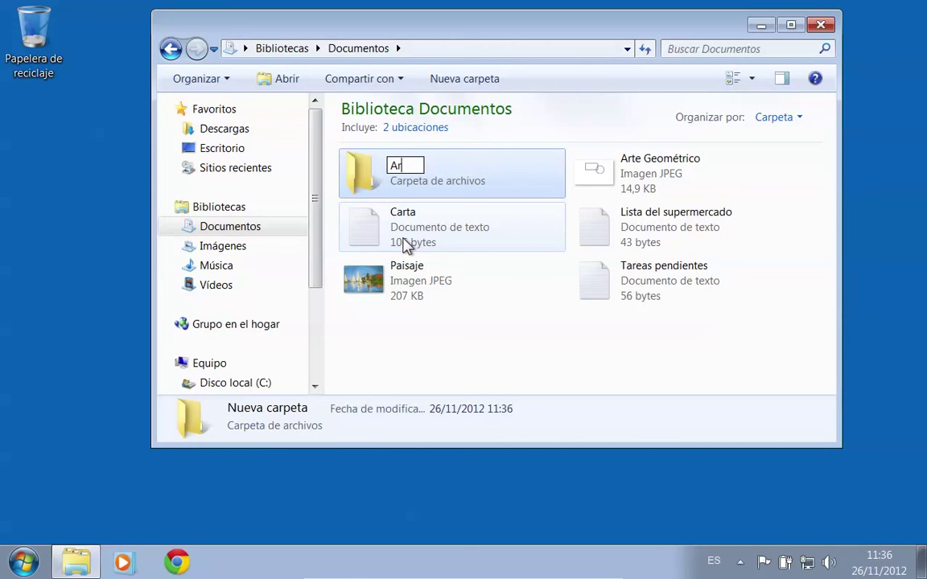
{"action": "key", "text": "BackSpace"}
{"action": "key", "text": "BackSpace"}
{"action": "key", "text": "BackSpace"}
{"action": "key", "text": "BackSpace"}
{"action": "key", "text": "BackSpace"}
{"action": "key", "text": "BackSpace"}
{"action": "type", "text": "hivos de texto"}
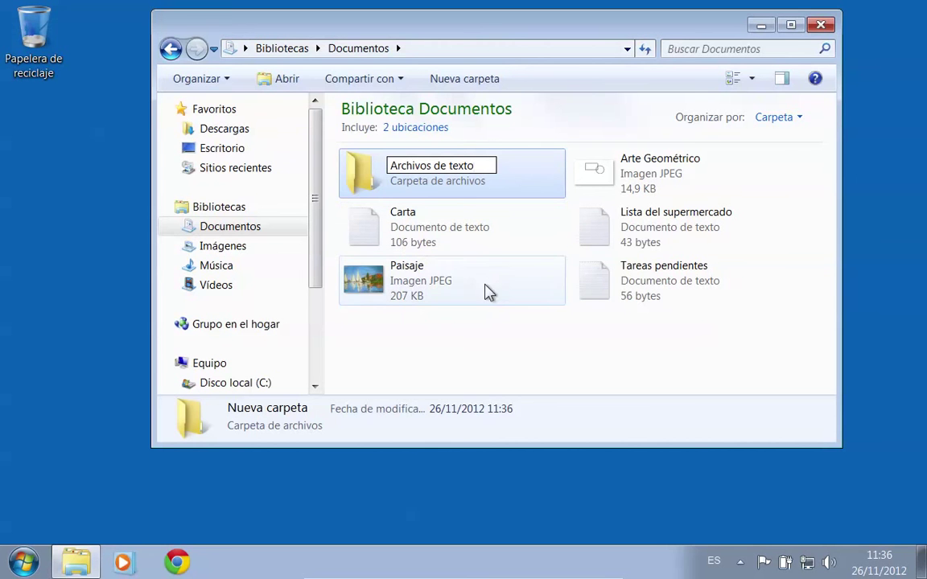
{"action": "left_click", "coordinate": [507, 334]}
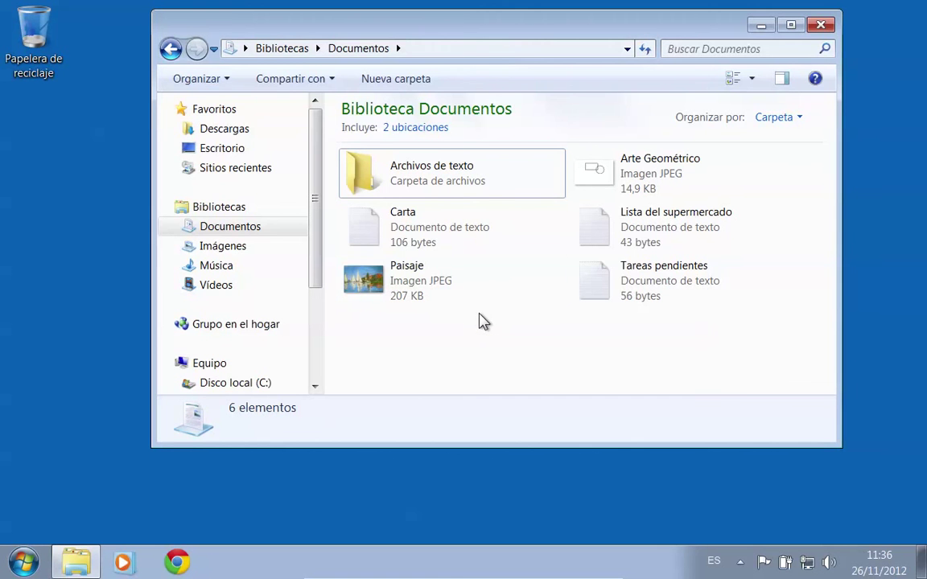
{"action": "right_click", "coordinate": [451, 180]}
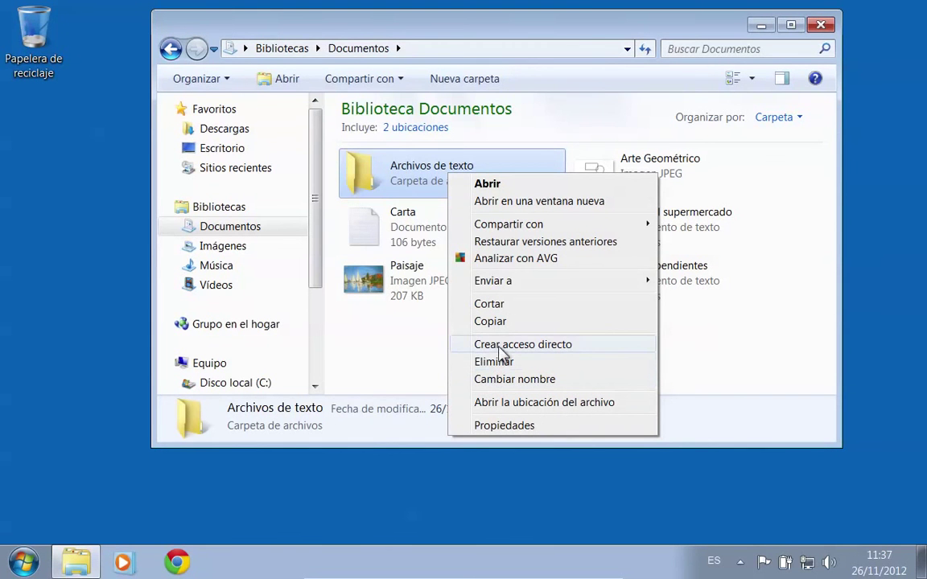
{"action": "left_click", "coordinate": [432, 334]}
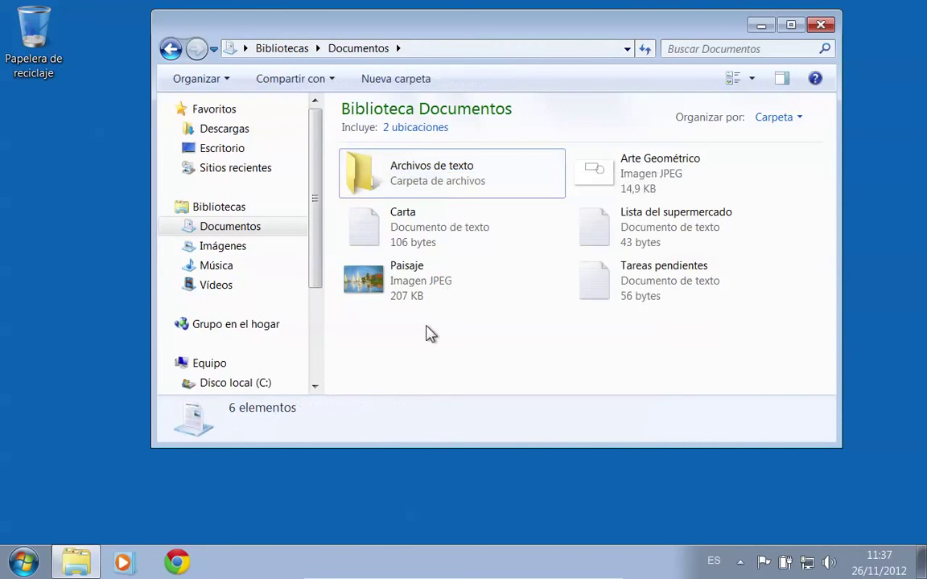
Create a second folder named Archivos gráficos in the Documentos library.
{"action": "right_click", "coordinate": [463, 333]}
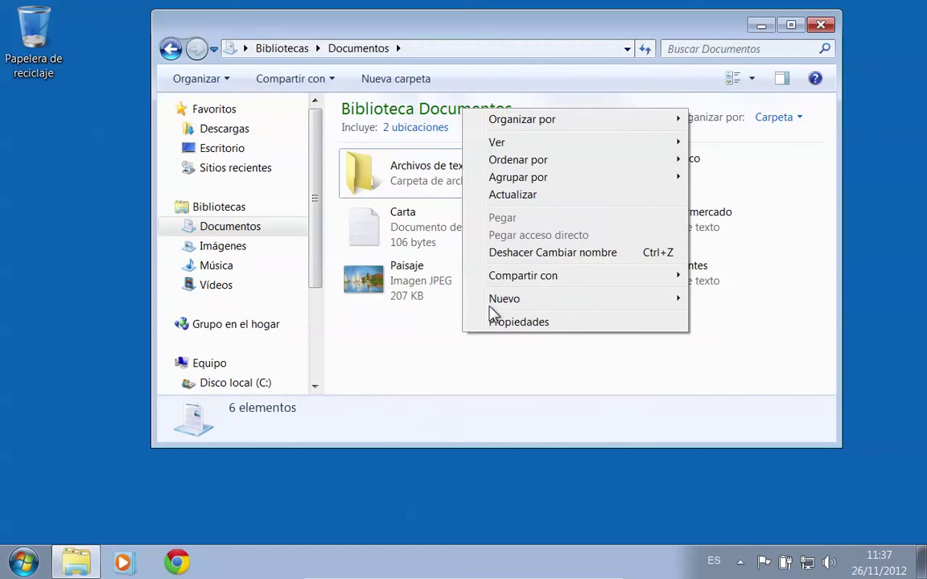
{"action": "mouse_move", "coordinate": [502, 304]}
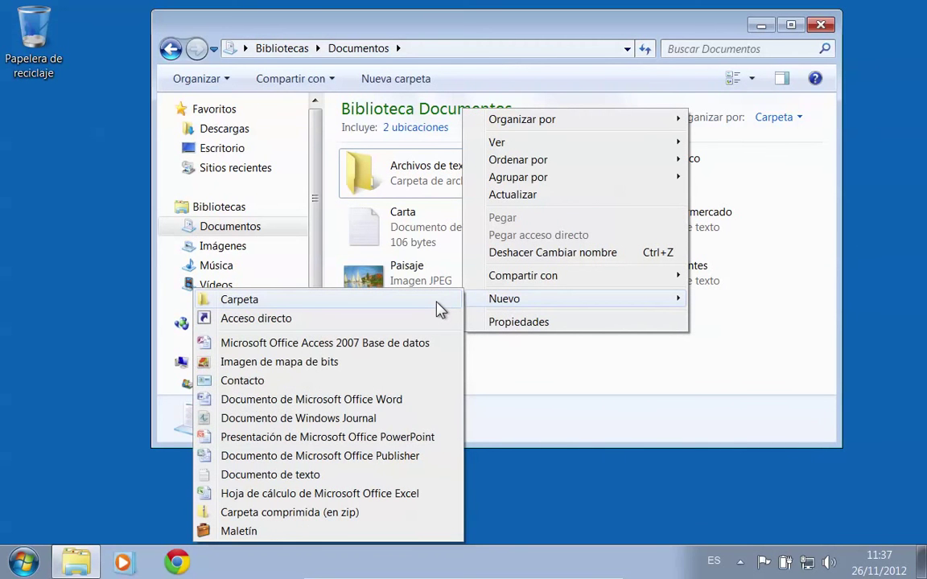
{"action": "left_click", "coordinate": [437, 304]}
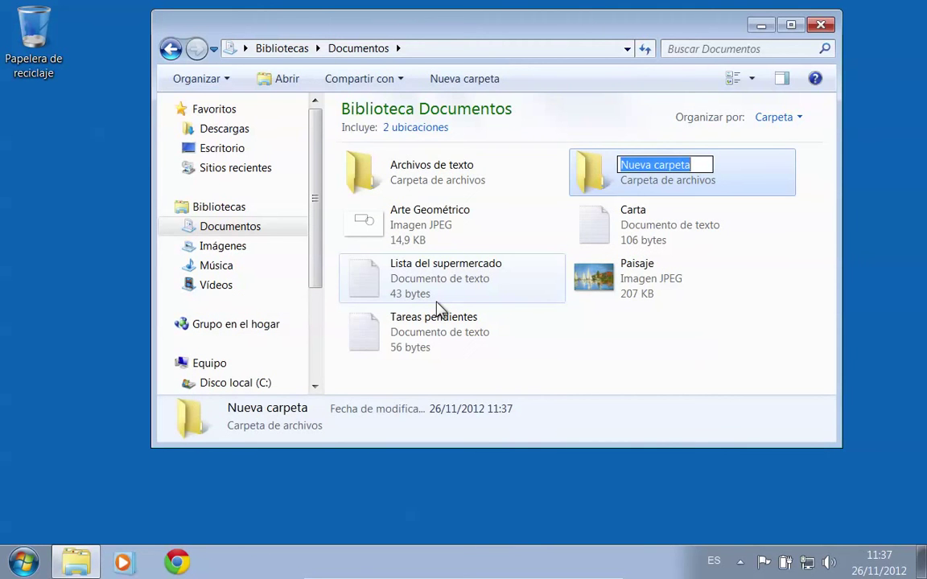
{"action": "type", "text": "Archivos"}
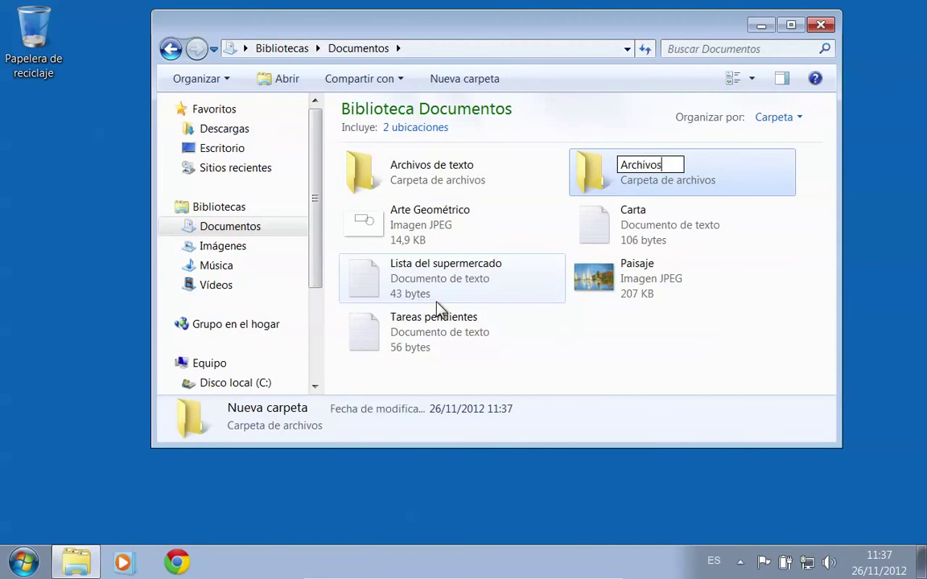
{"action": "type", "text": " gráfi"}
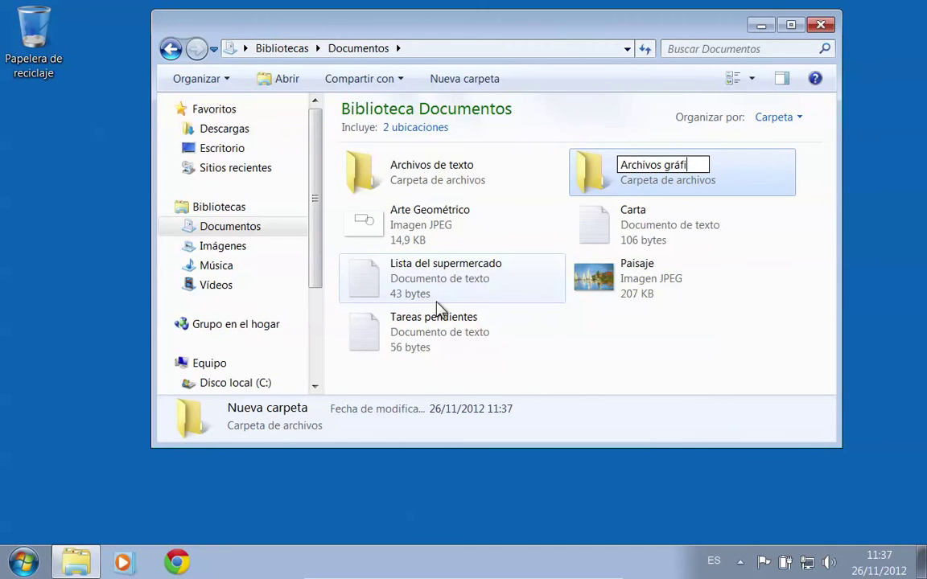
{"action": "type", "text": "cos"}
{"action": "key", "text": "Return"}
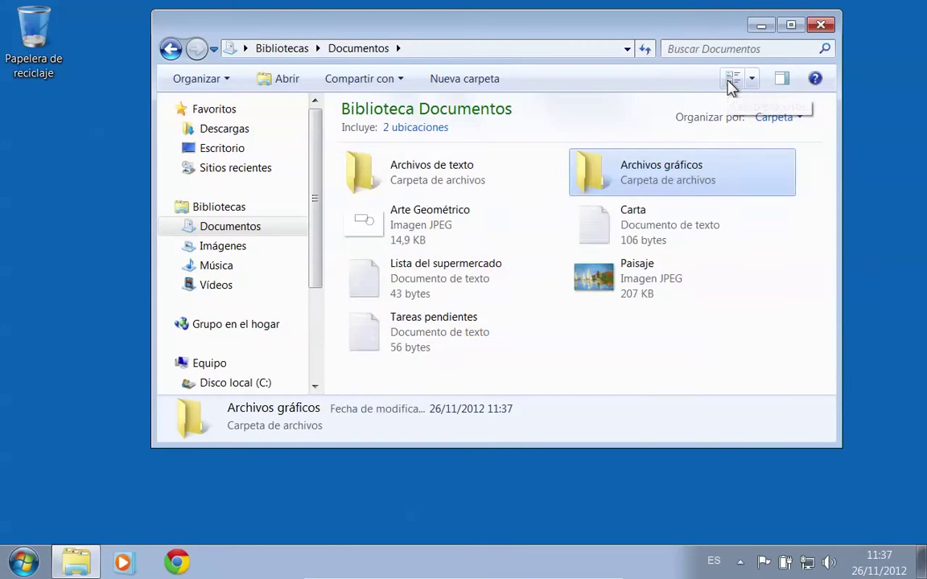
Cycle the Documentos library through its successive view modes until it is back in Mosaicos.
{"action": "left_click", "coordinate": [730, 80]}
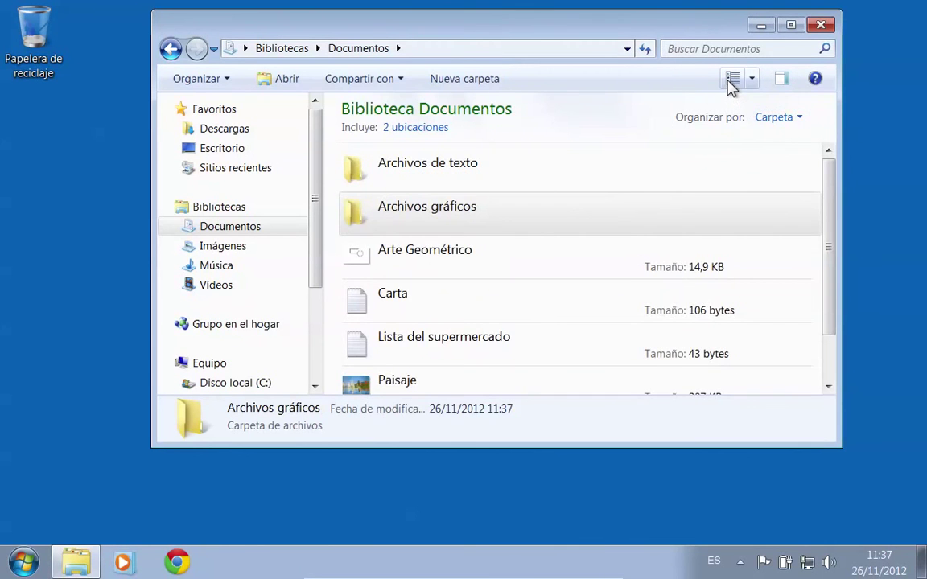
{"action": "left_click", "coordinate": [731, 80]}
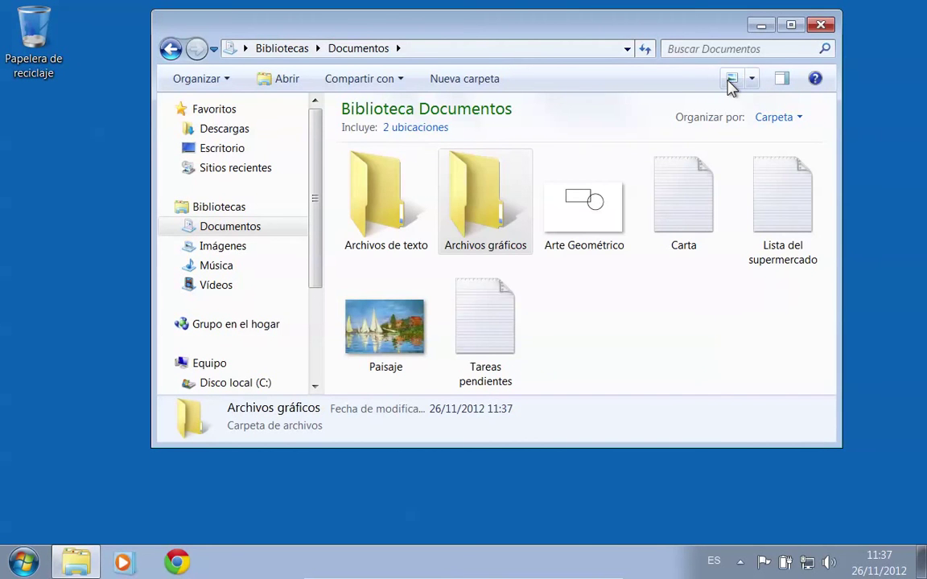
{"action": "left_click", "coordinate": [731, 81]}
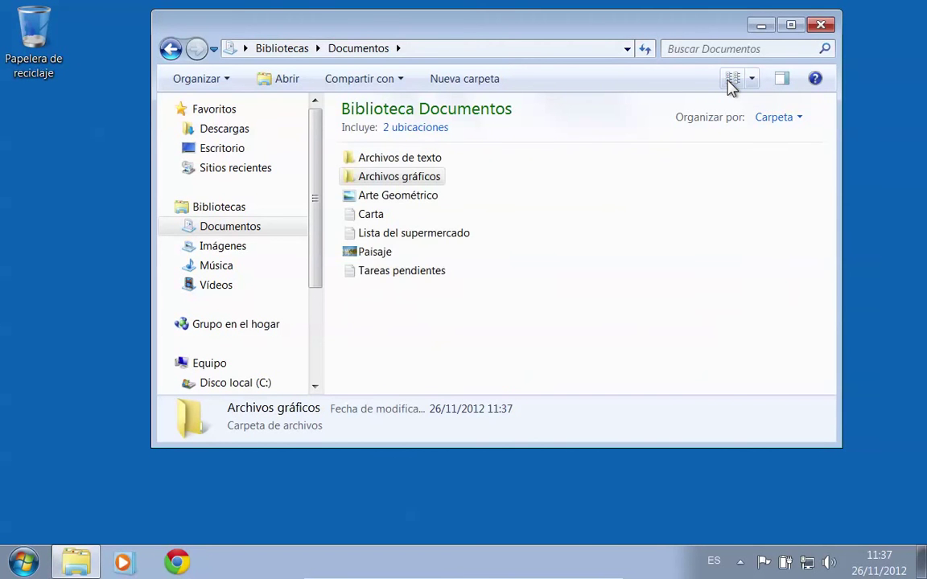
{"action": "left_click", "coordinate": [730, 81]}
{"action": "left_click", "coordinate": [731, 83]}
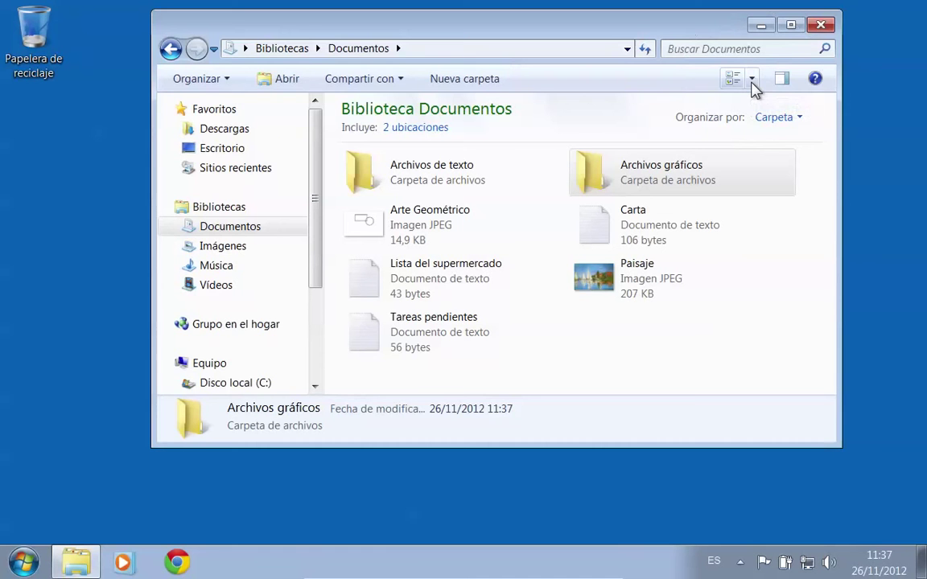
Display the library's files in the Contenido view and return them to the Mosaicos view.
{"action": "left_click", "coordinate": [752, 81]}
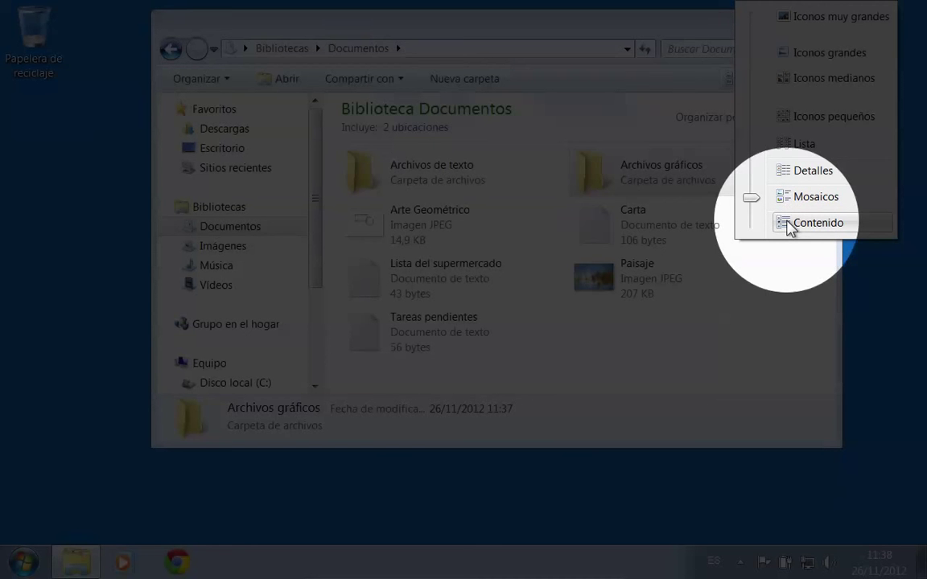
{"action": "left_click", "coordinate": [800, 225]}
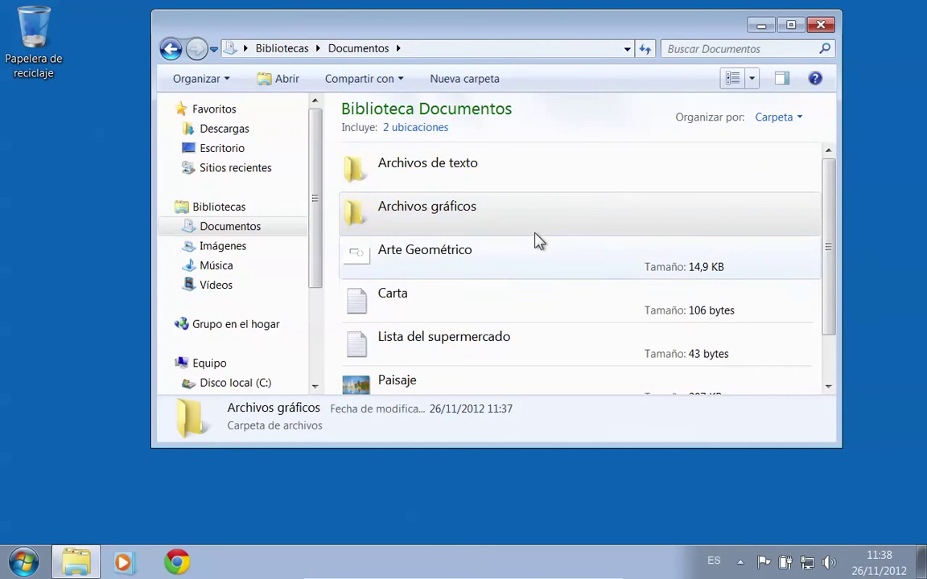
{"action": "left_click", "coordinate": [752, 80]}
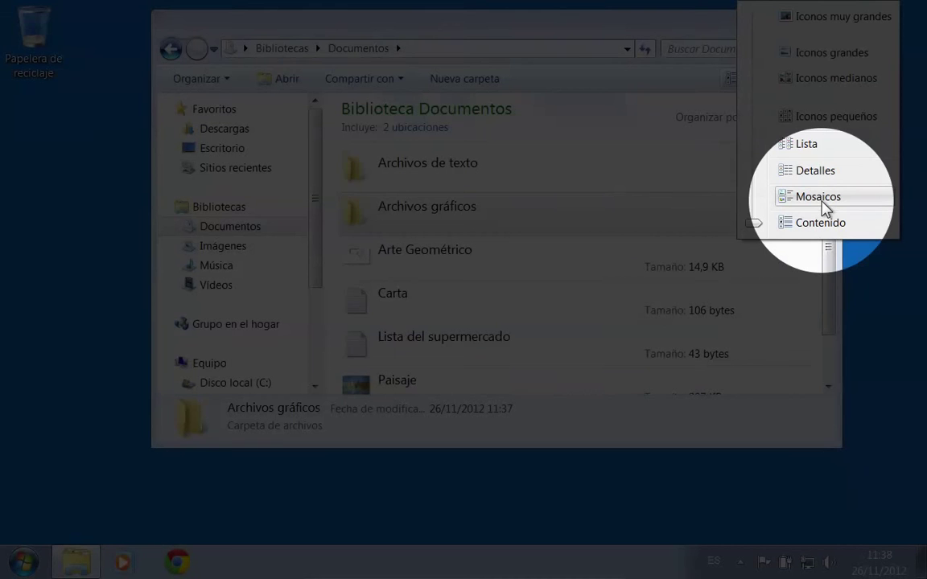
{"action": "left_click", "coordinate": [820, 197]}
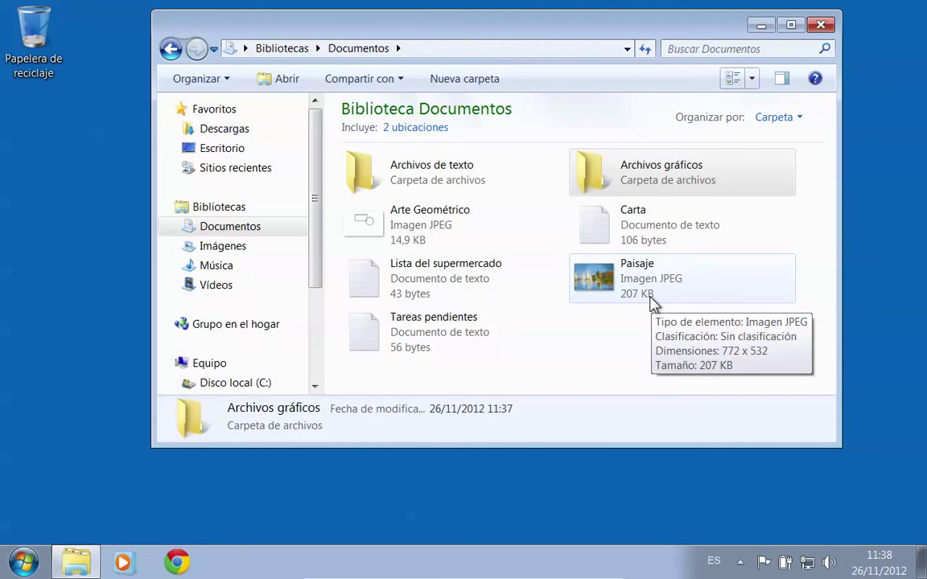
Display the Documentos library in the Detalles view and narrow the Nombre column to fit the Tamaño column in the window.
{"action": "left_click", "coordinate": [753, 80]}
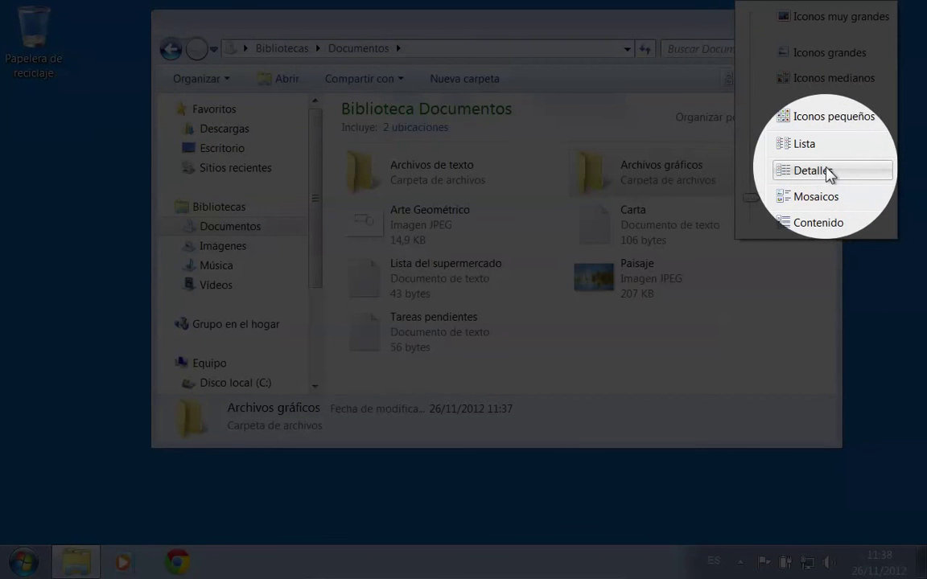
{"action": "left_click", "coordinate": [812, 171]}
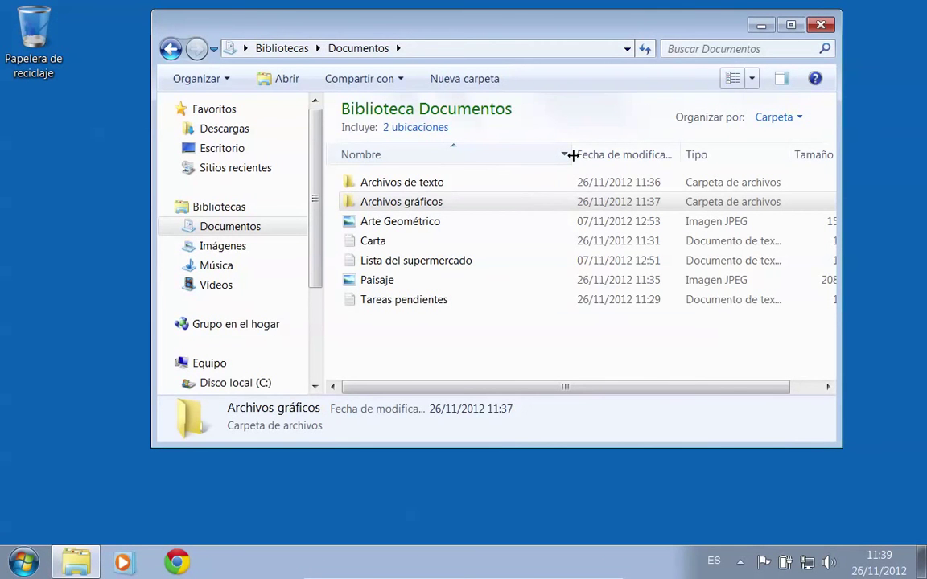
{"action": "left_click_drag", "start_coordinate": [496, 160], "coordinate": [431, 161]}
{"action": "left_click_drag", "start_coordinate": [576, 148], "coordinate": [548, 153]}
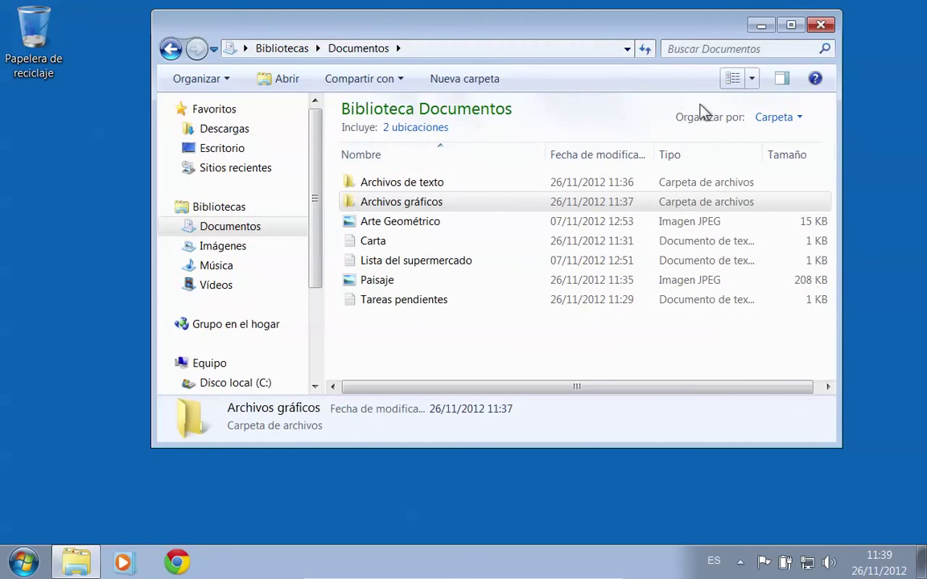
Display the library's files as Iconos pequeños, switch them to Lista, and return them to Iconos pequeños.
{"action": "left_click", "coordinate": [754, 80]}
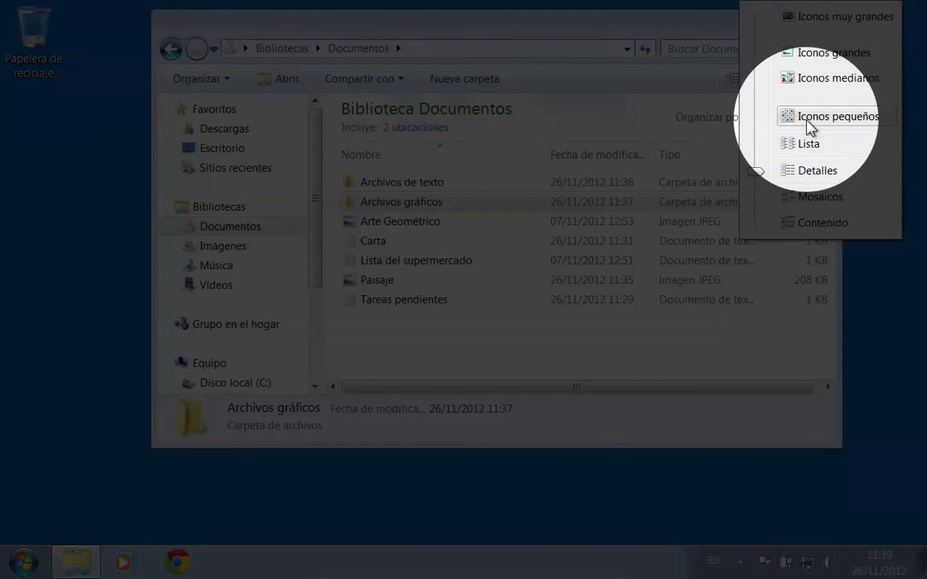
{"action": "left_click", "coordinate": [809, 120]}
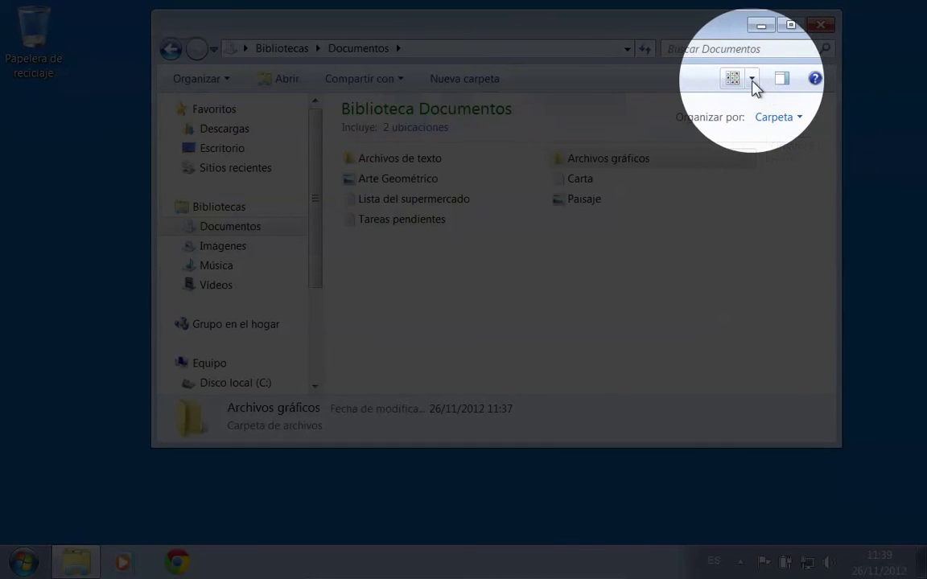
{"action": "left_click", "coordinate": [753, 82]}
{"action": "left_click", "coordinate": [789, 144]}
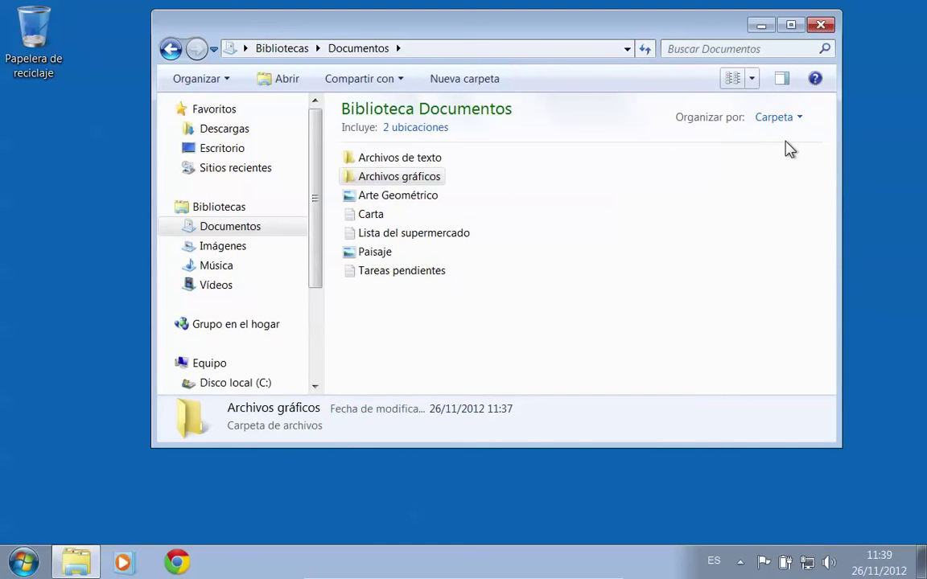
{"action": "left_click", "coordinate": [752, 80]}
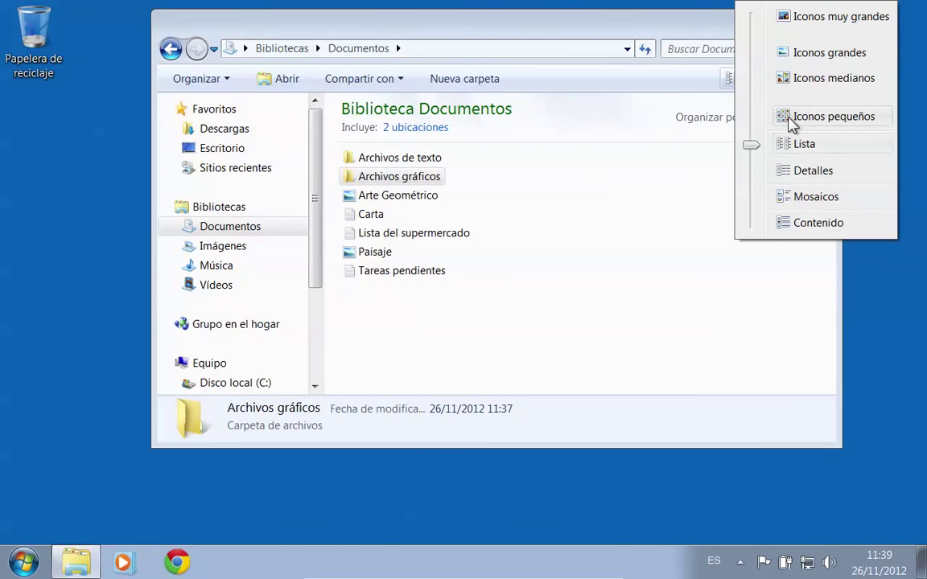
{"action": "left_click", "coordinate": [829, 117]}
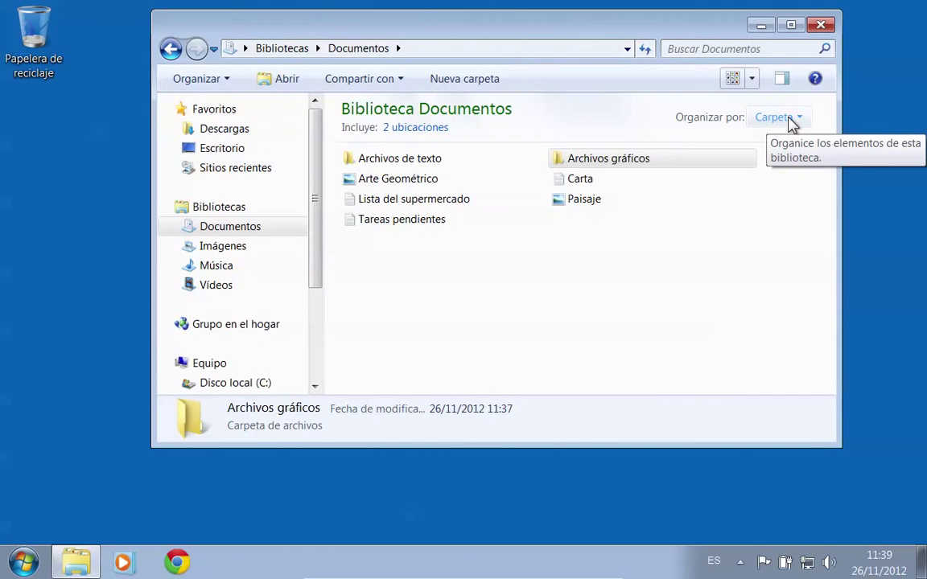
Display the library's files as Iconos medianos, Iconos grandes and Iconos muy grandes in turn.
{"action": "left_click", "coordinate": [753, 83]}
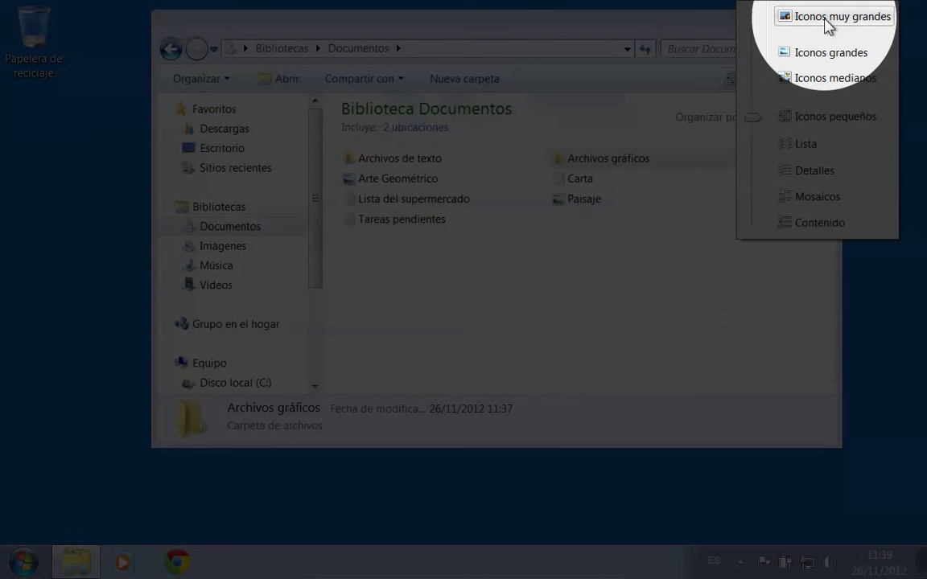
{"action": "left_click", "coordinate": [821, 80]}
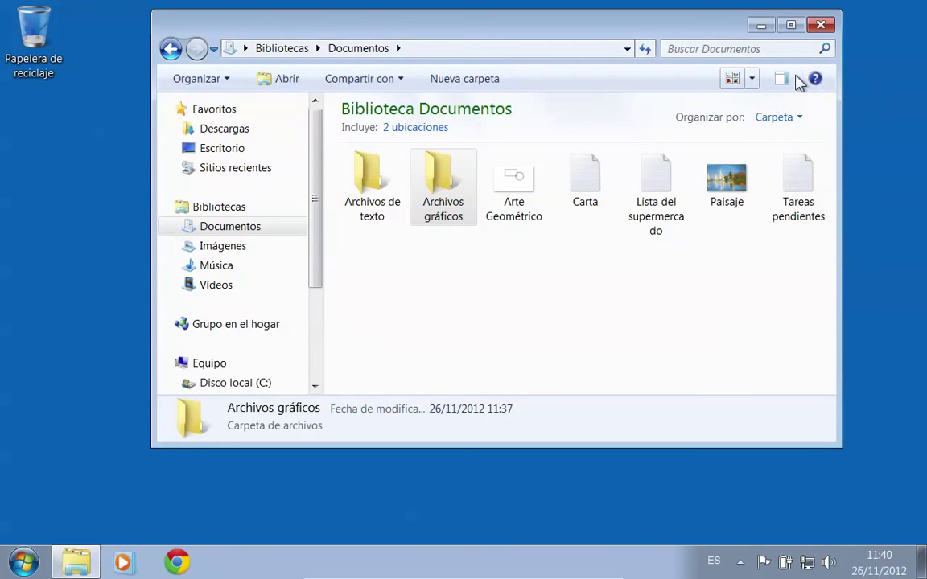
{"action": "left_click", "coordinate": [753, 84]}
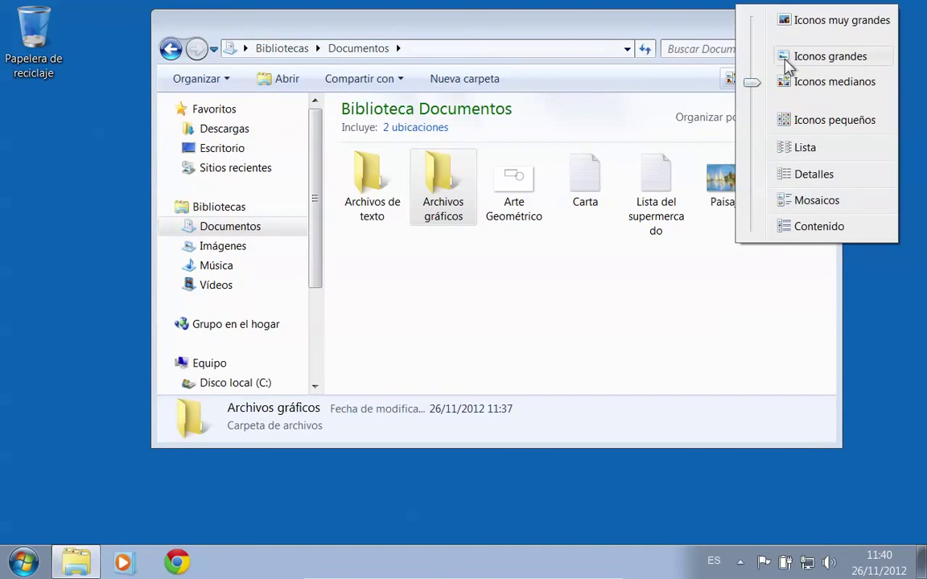
{"action": "left_click", "coordinate": [787, 65]}
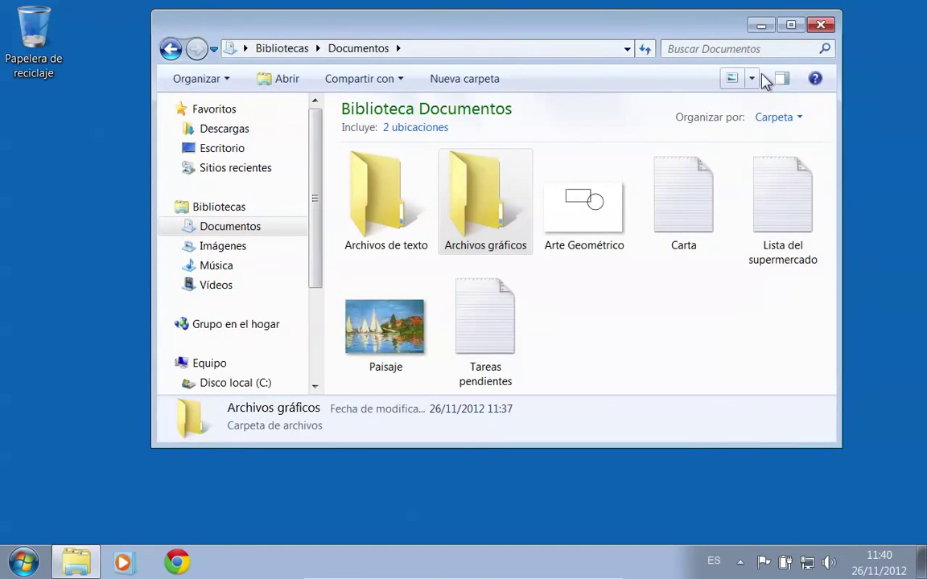
{"action": "left_click", "coordinate": [753, 79]}
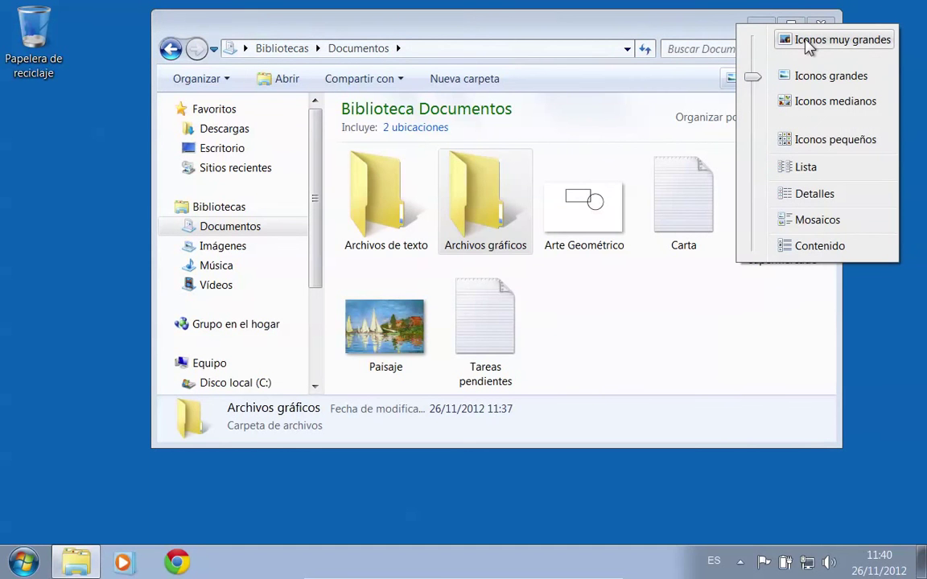
{"action": "left_click", "coordinate": [807, 47]}
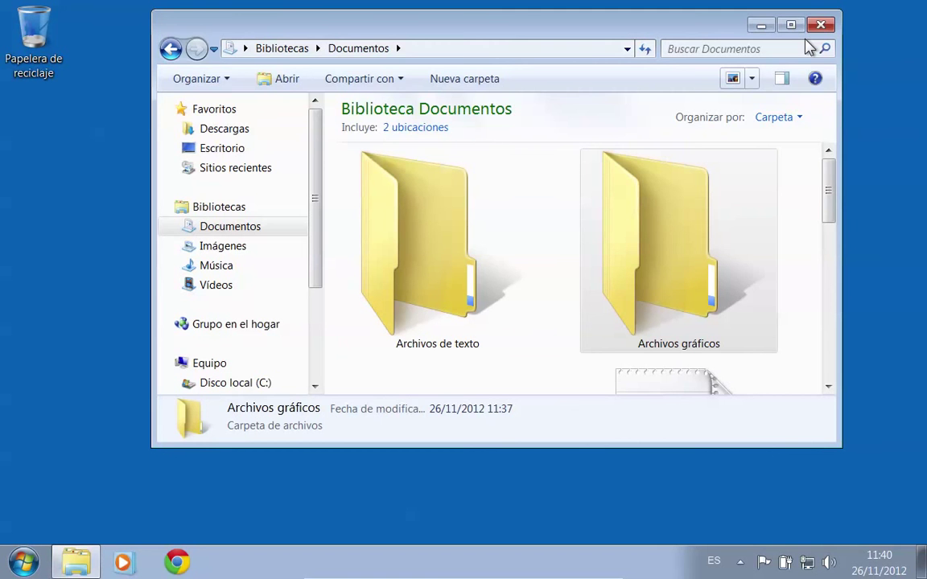
Reduce the file icons to Iconos grandes and resize the Documentos window to be slightly narrower and taller.
{"action": "left_click", "coordinate": [753, 84]}
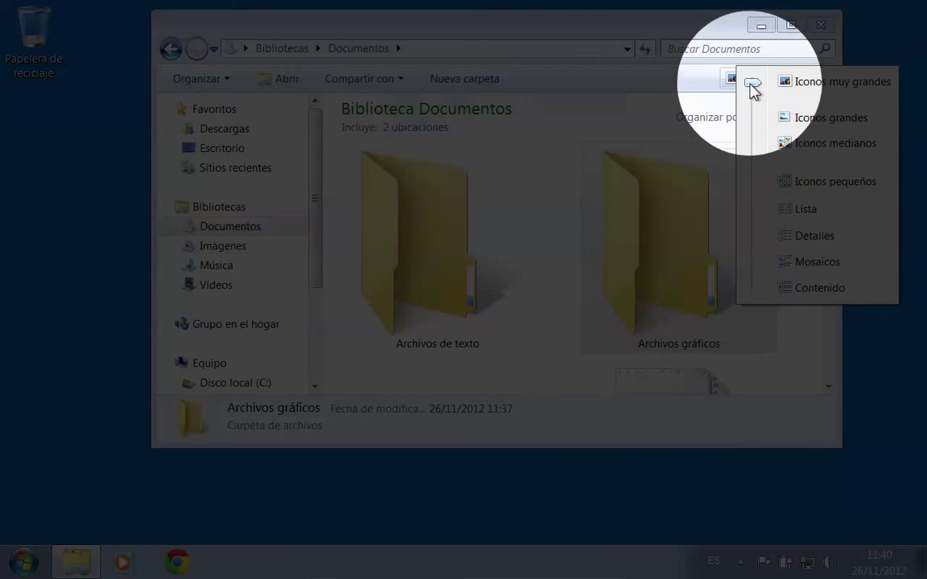
{"action": "left_click_drag", "start_coordinate": [750, 84], "coordinate": [754, 122]}
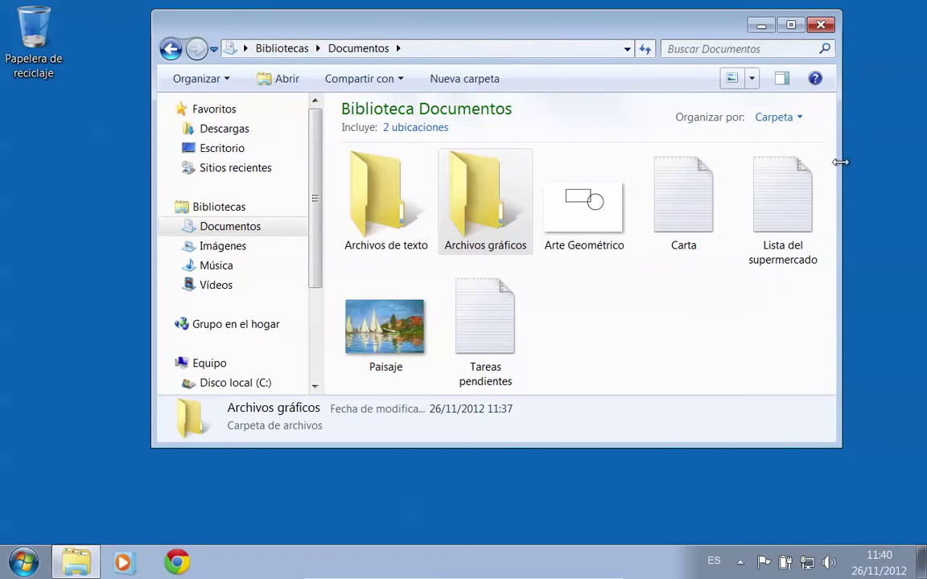
{"action": "left_click_drag", "start_coordinate": [840, 441], "coordinate": [807, 432]}
{"action": "left_click_drag", "start_coordinate": [826, 462], "coordinate": [831, 478]}
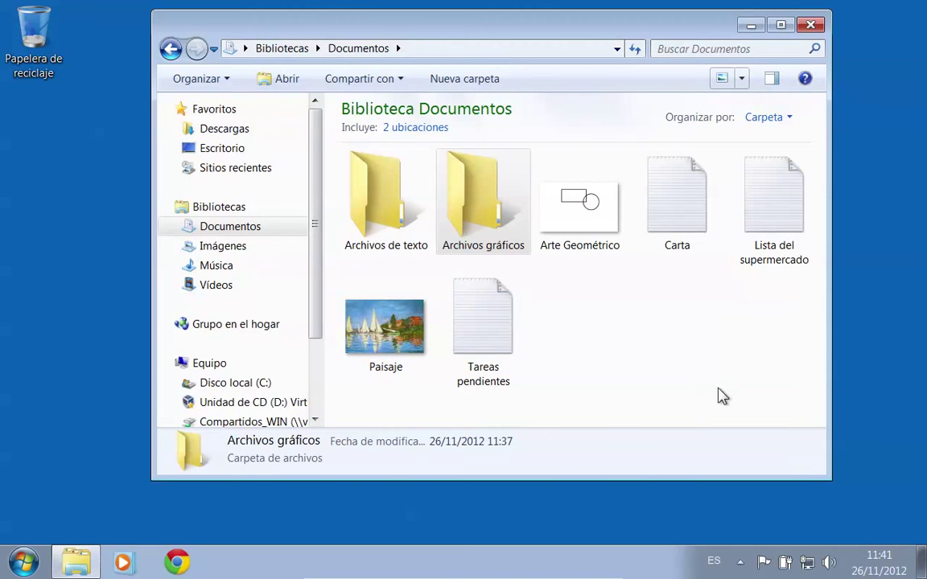
Look over the Ordenar por criteria and sort directions offered for the library's files.
{"action": "right_click", "coordinate": [598, 319]}
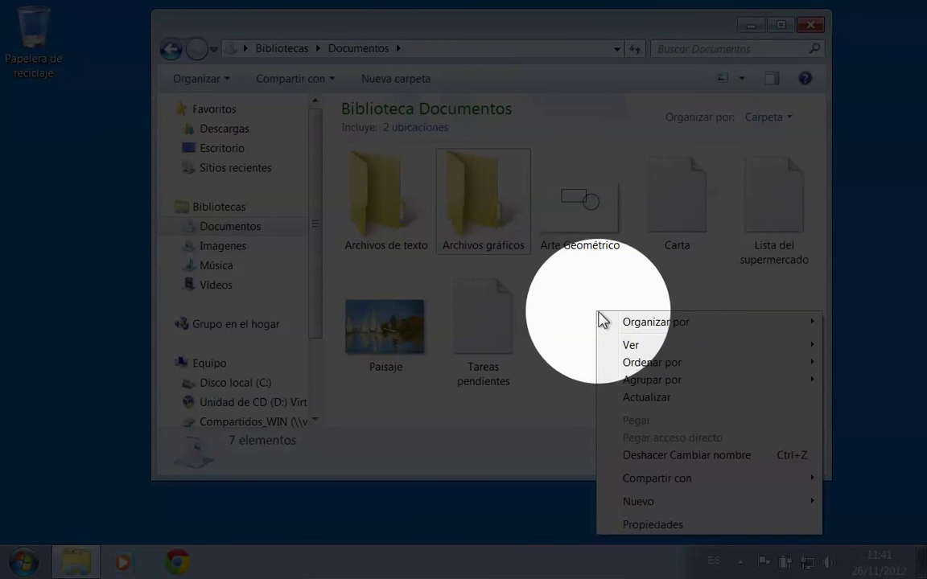
{"action": "mouse_move", "coordinate": [647, 370]}
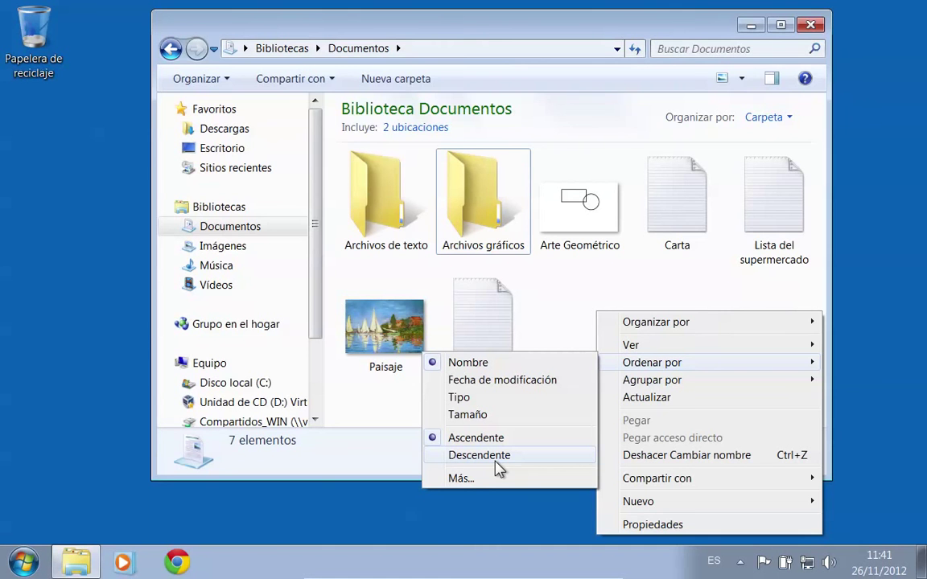
{"action": "left_click", "coordinate": [557, 338]}
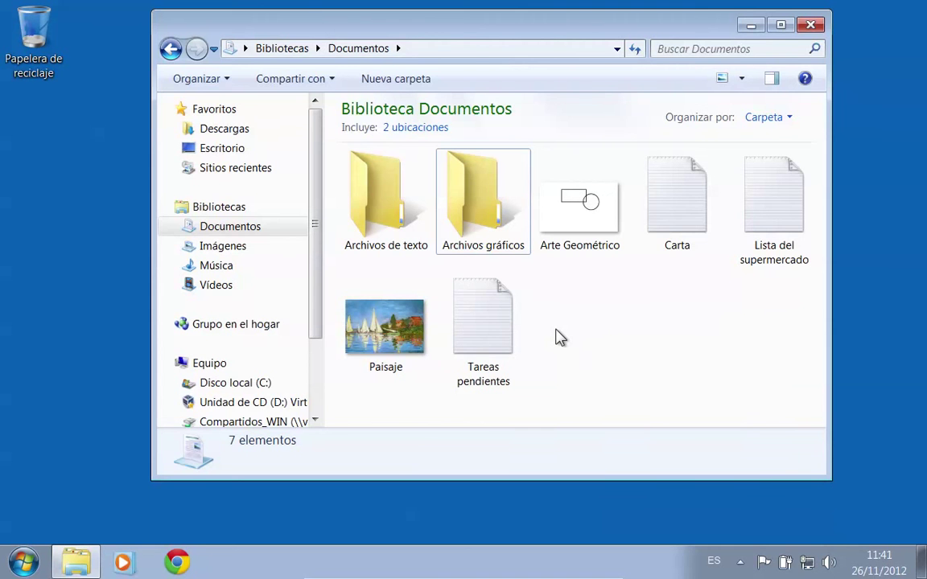
Switch the library to the Detalles view and sort the files by Nombre in descending order.
{"action": "left_click", "coordinate": [742, 79]}
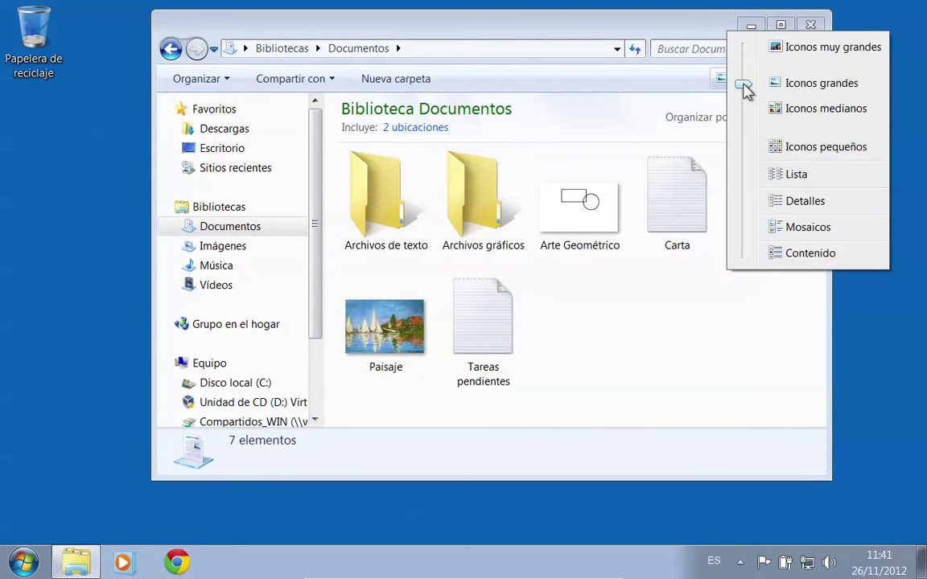
{"action": "left_click", "coordinate": [835, 202]}
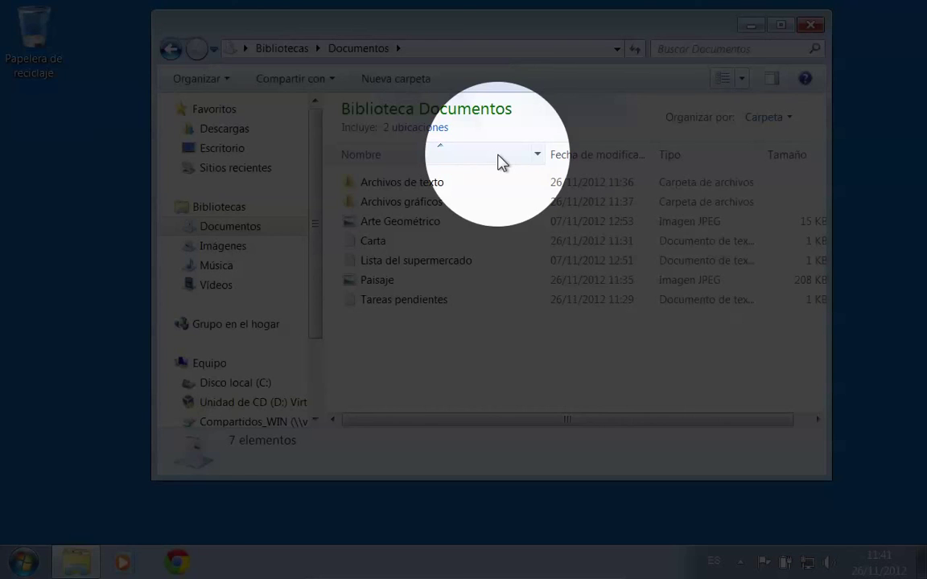
{"action": "left_click", "coordinate": [499, 162]}
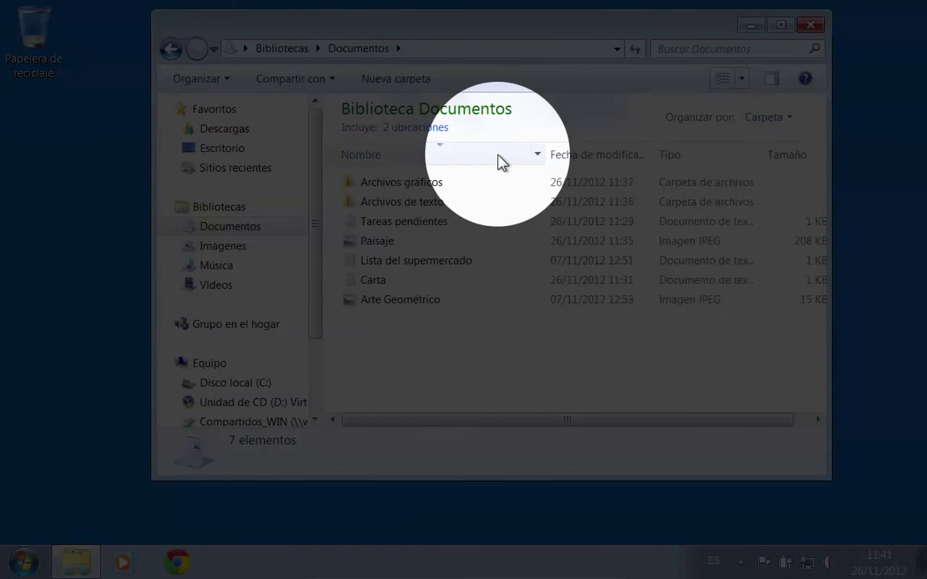
Sort the files by Fecha de modificación, Tipo and Tamaño in turn, ending with Nombre in descending order.
{"action": "left_click", "coordinate": [585, 157]}
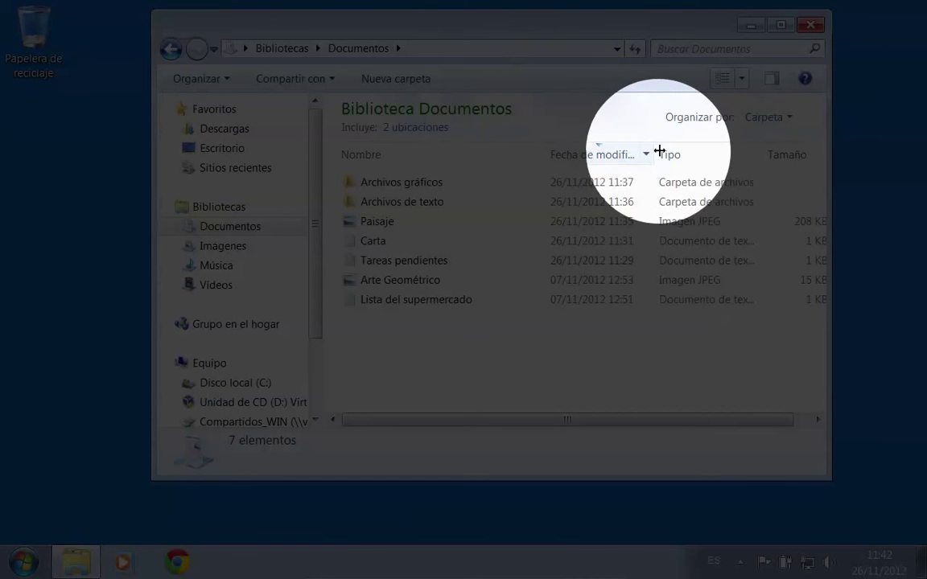
{"action": "left_click", "coordinate": [688, 156]}
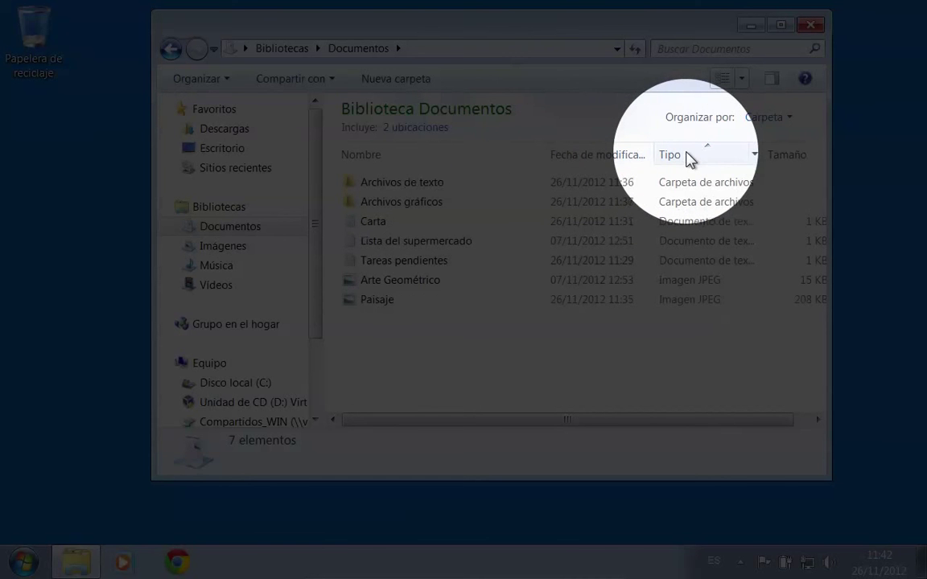
{"action": "left_click", "coordinate": [779, 156]}
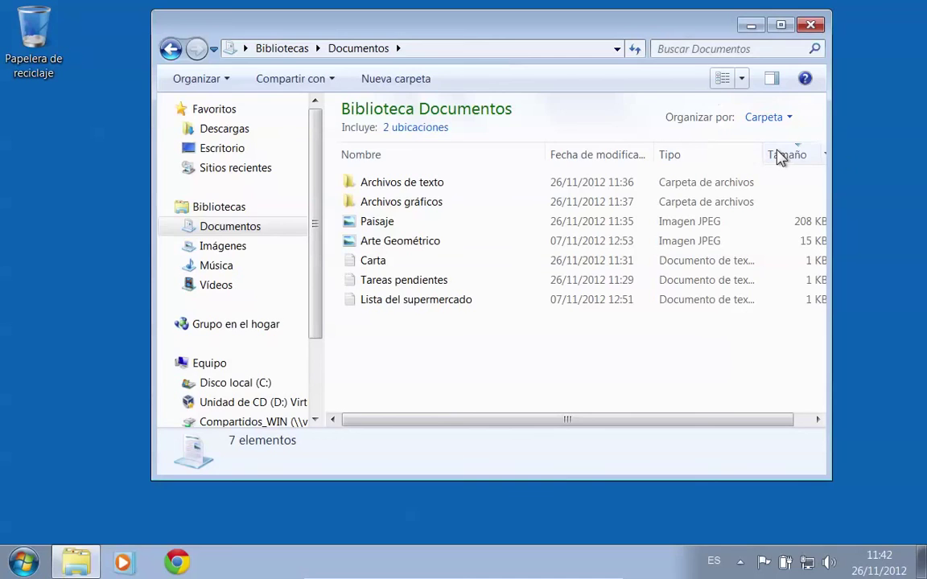
{"action": "left_click", "coordinate": [477, 164]}
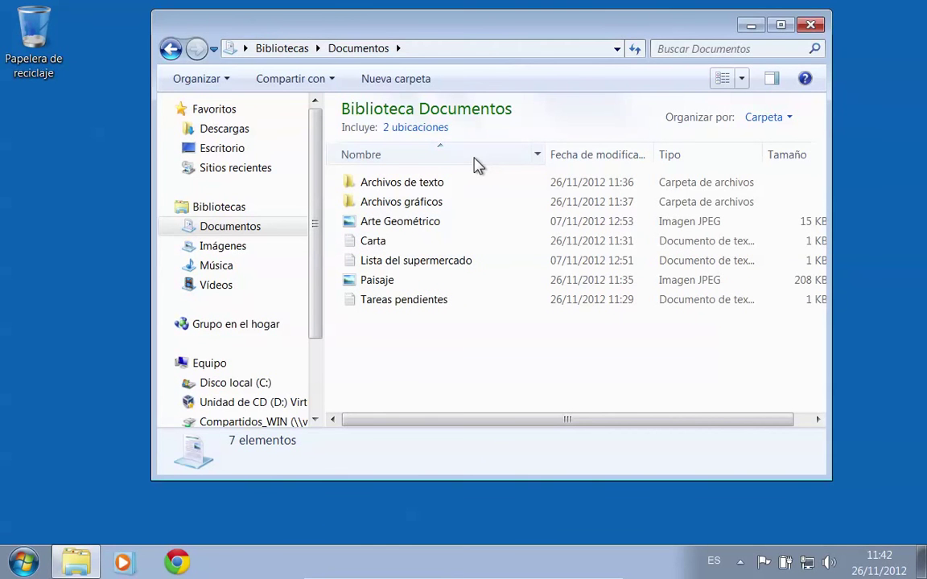
{"action": "left_click", "coordinate": [477, 165]}
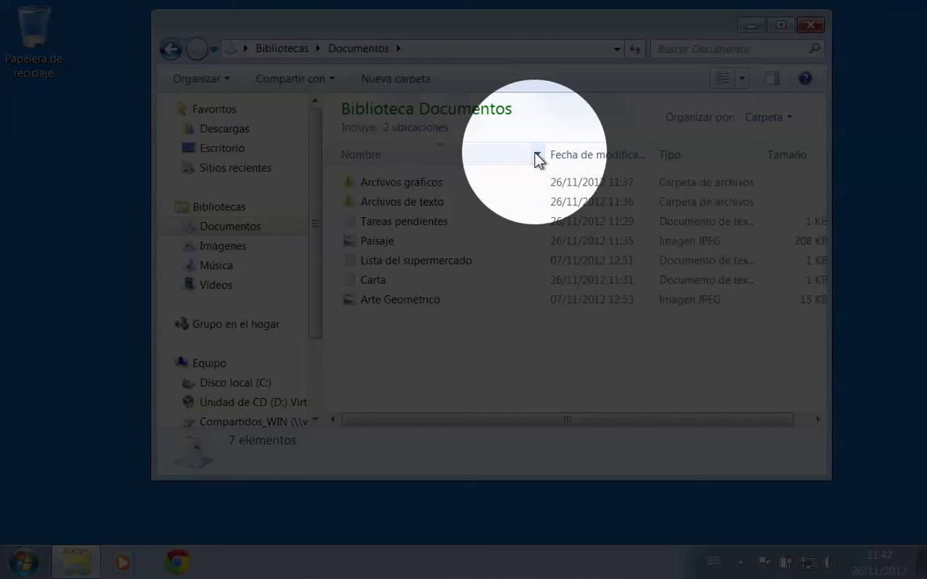
Filter the files by Nombre to the A – E range and clear that filter again.
{"action": "left_click", "coordinate": [537, 157]}
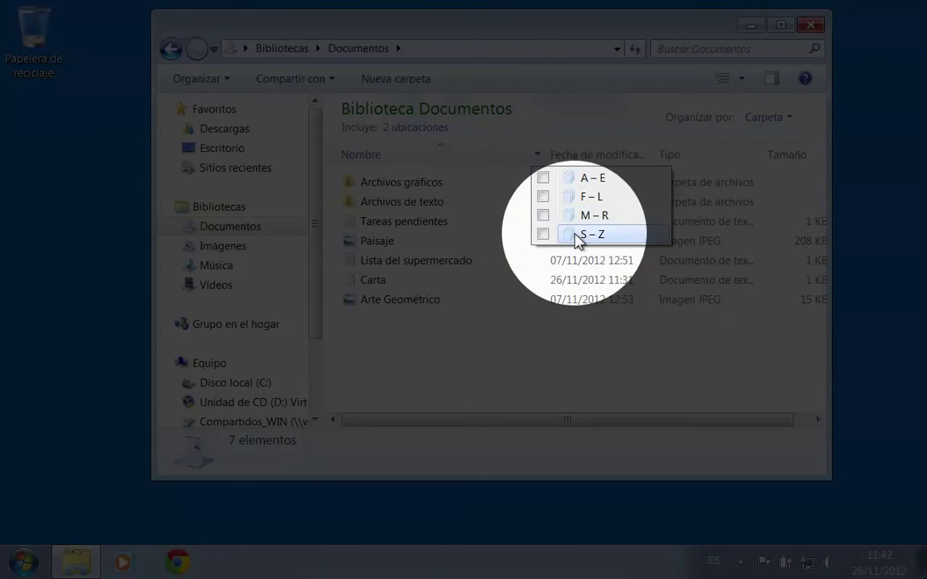
{"action": "left_click", "coordinate": [543, 179]}
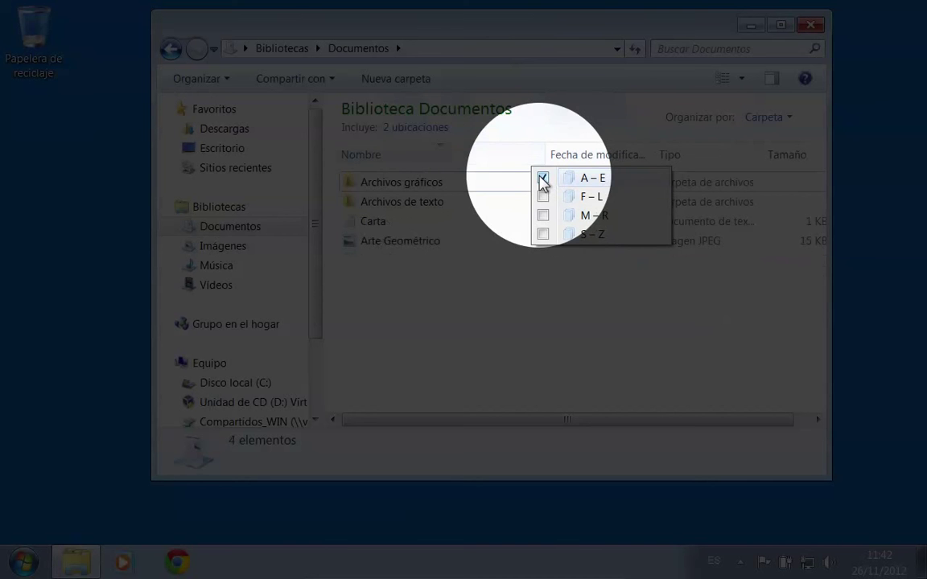
{"action": "left_click", "coordinate": [542, 179]}
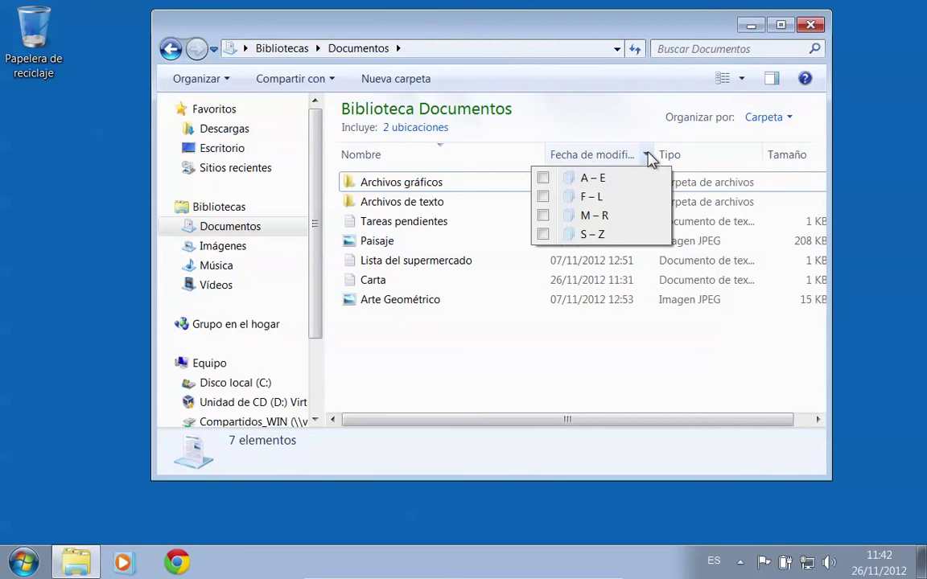
{"action": "left_click", "coordinate": [649, 156]}
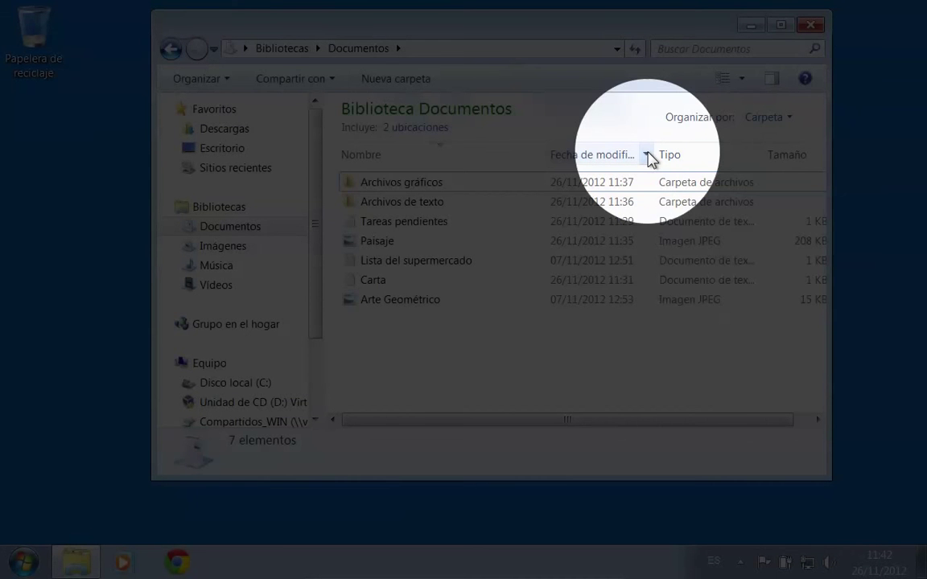
View the Fecha de modificación filter options and filter the library by Tipo to Carpeta de archivos only.
{"action": "left_click", "coordinate": [648, 156]}
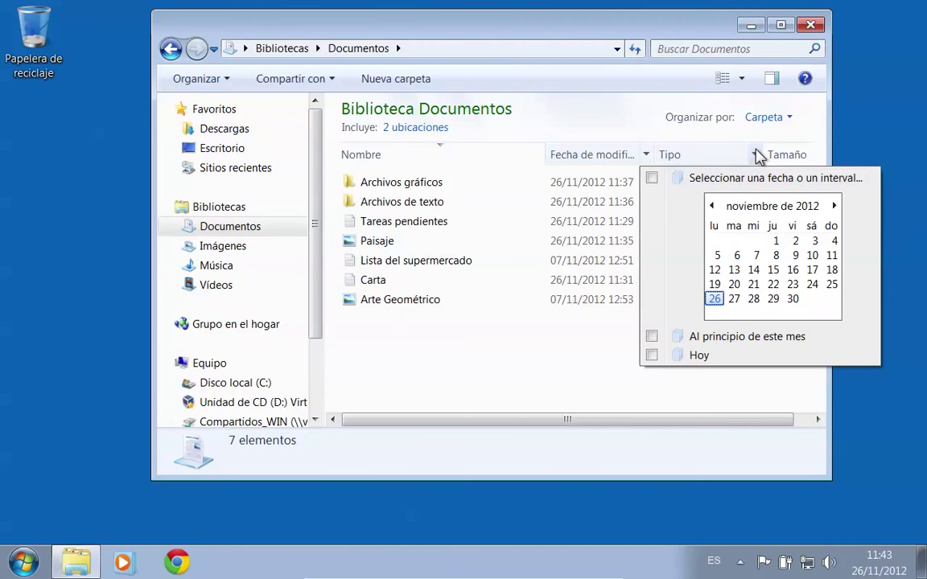
{"action": "left_click", "coordinate": [757, 155]}
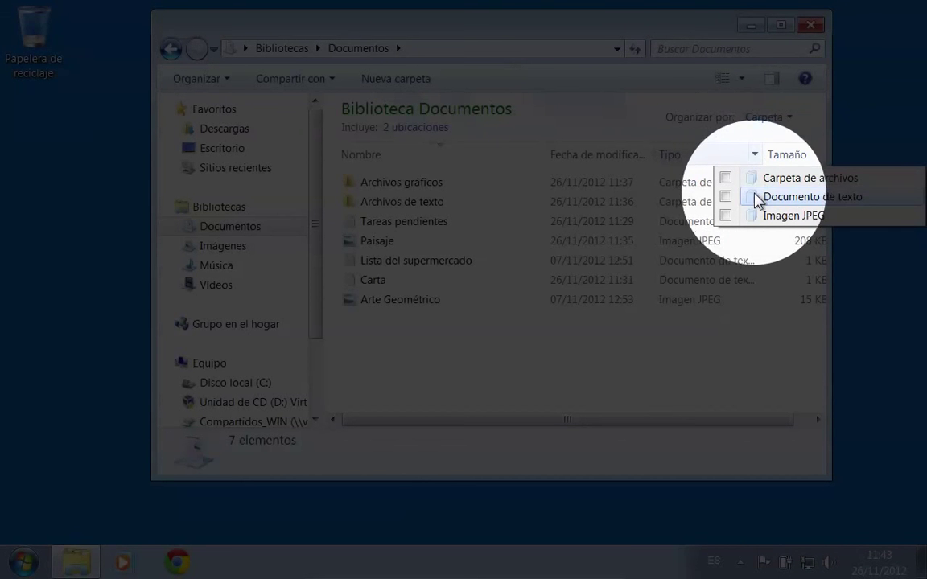
{"action": "left_click", "coordinate": [726, 179]}
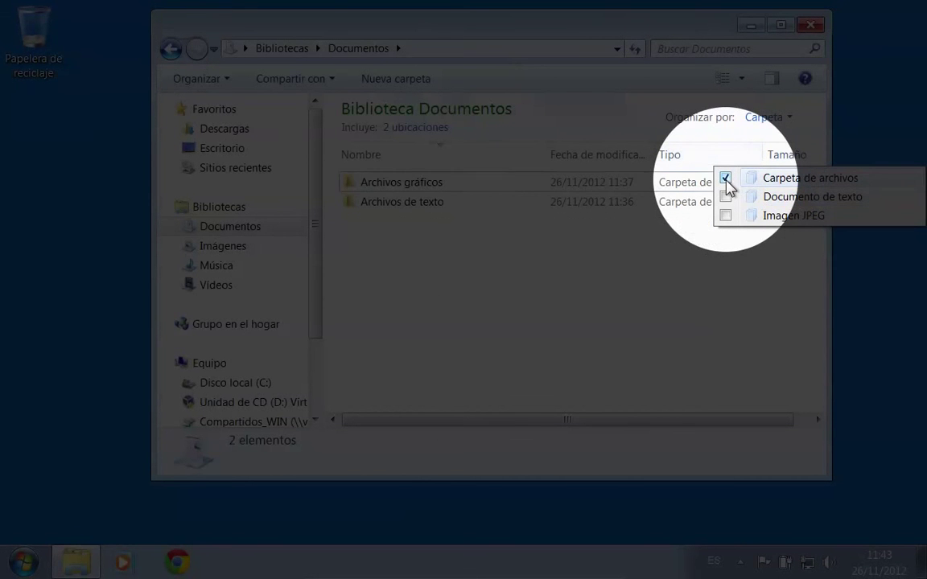
Clear the Carpeta de archivos filter, toggling Documento de texto on and off as well, and view the Tamaño filter options.
{"action": "left_click", "coordinate": [726, 179]}
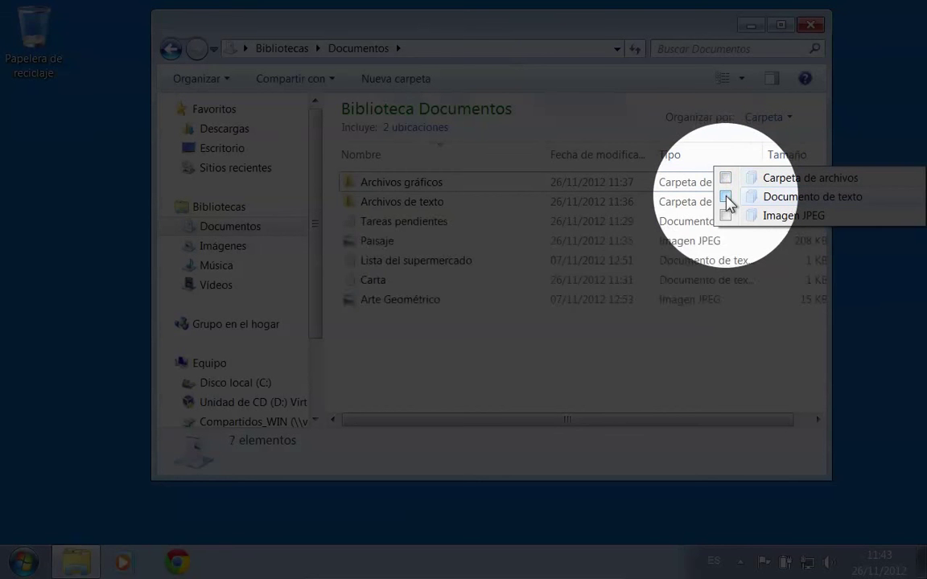
{"action": "left_click", "coordinate": [725, 197]}
{"action": "left_click", "coordinate": [726, 197]}
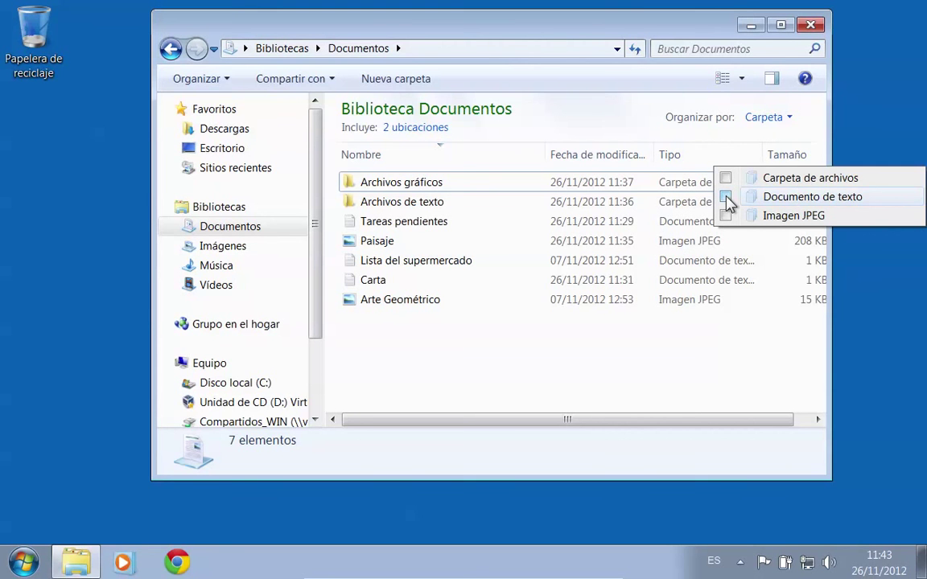
{"action": "left_click", "coordinate": [823, 156]}
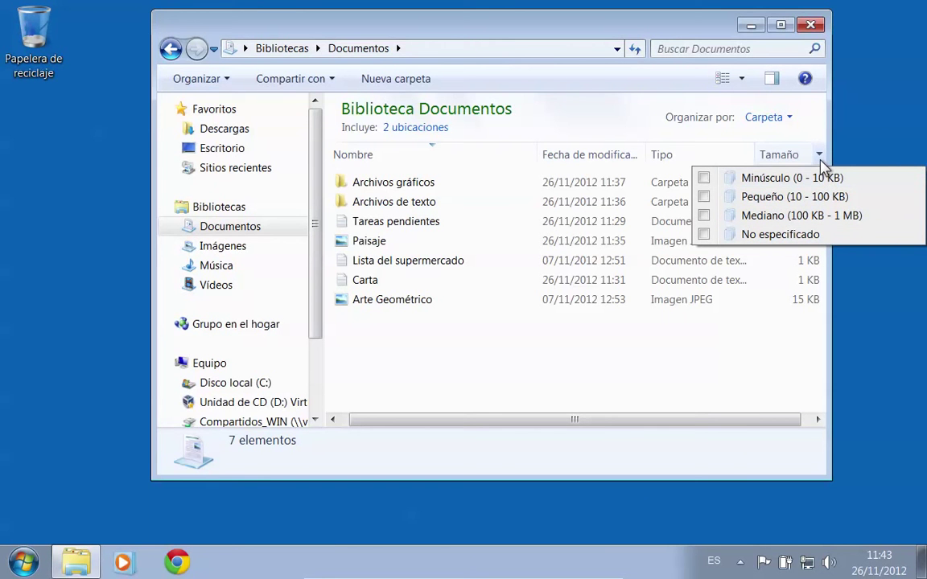
{"action": "left_click", "coordinate": [658, 333]}
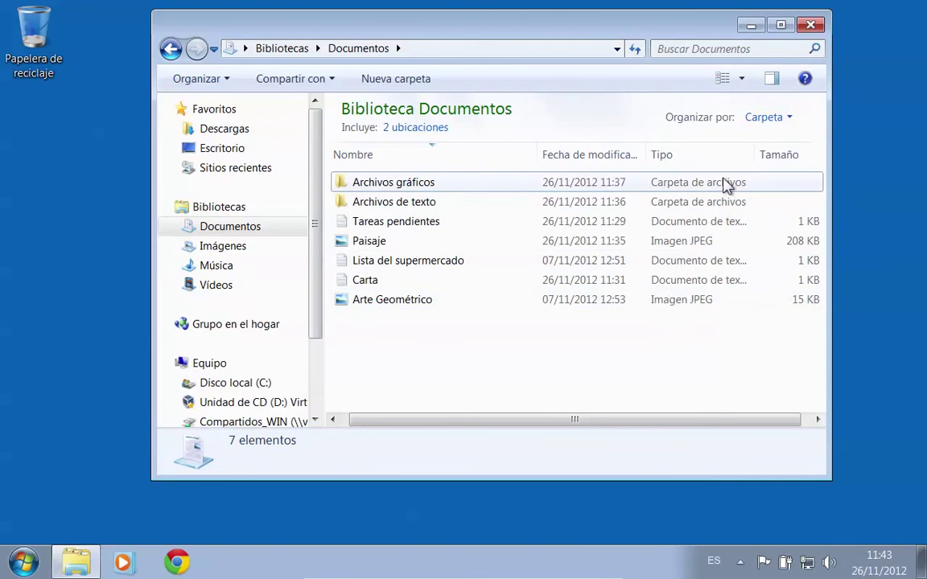
Filter the library by Tipo to Documento de texto only and clear that filter again.
{"action": "left_click", "coordinate": [746, 155]}
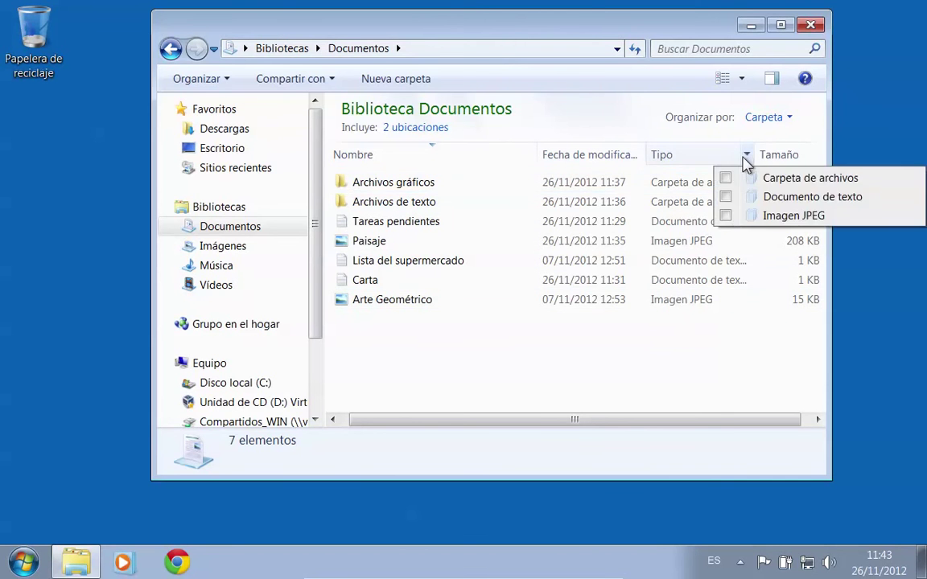
{"action": "left_click", "coordinate": [725, 198]}
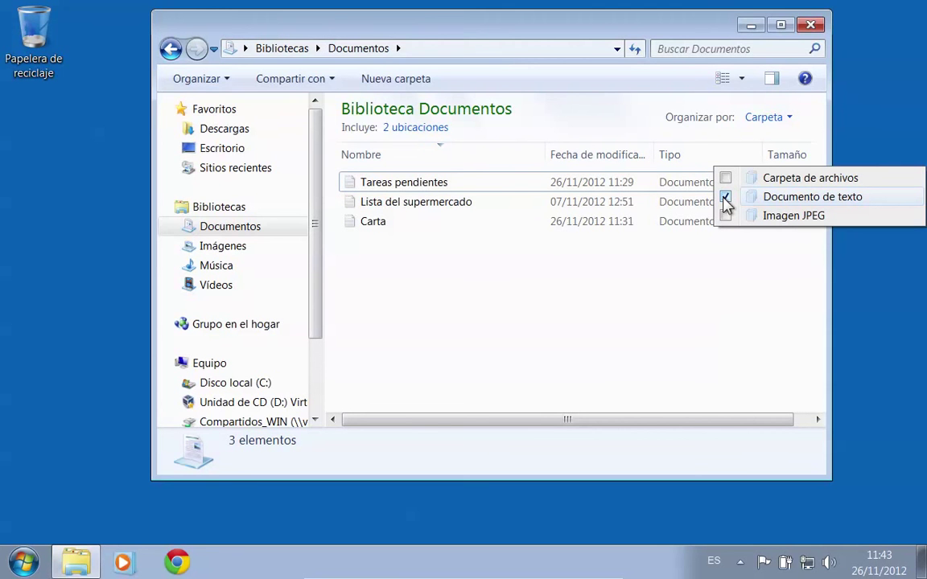
{"action": "left_click", "coordinate": [726, 198]}
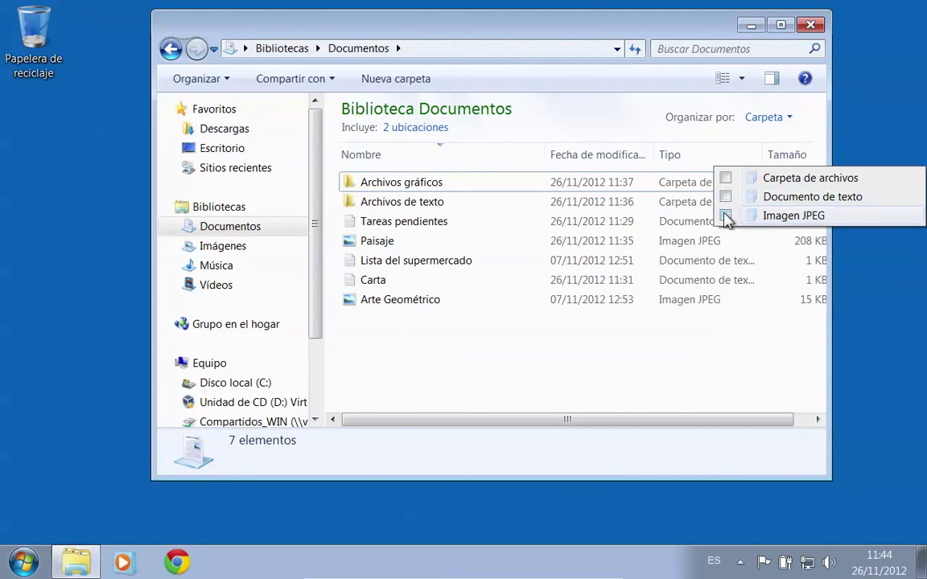
Filter the library by Tipo to Imagen JPEG, add and remove Carpeta de archivos, and clear the remaining filter.
{"action": "left_click", "coordinate": [726, 217]}
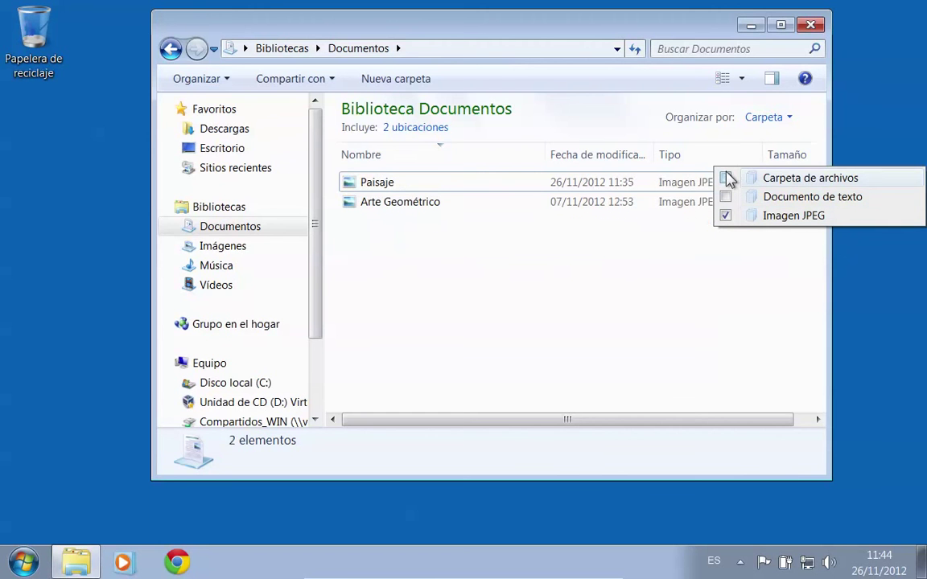
{"action": "left_click", "coordinate": [726, 179]}
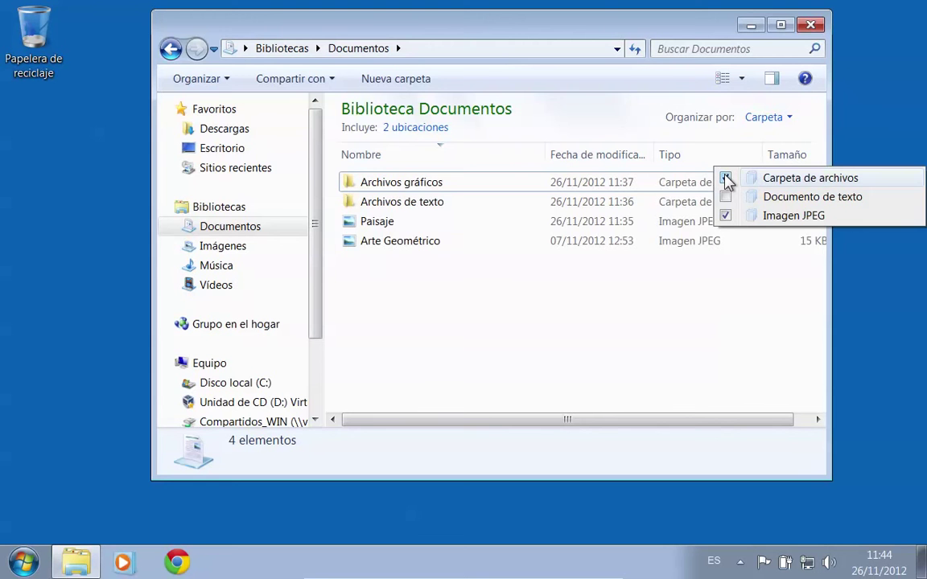
{"action": "left_click", "coordinate": [725, 179]}
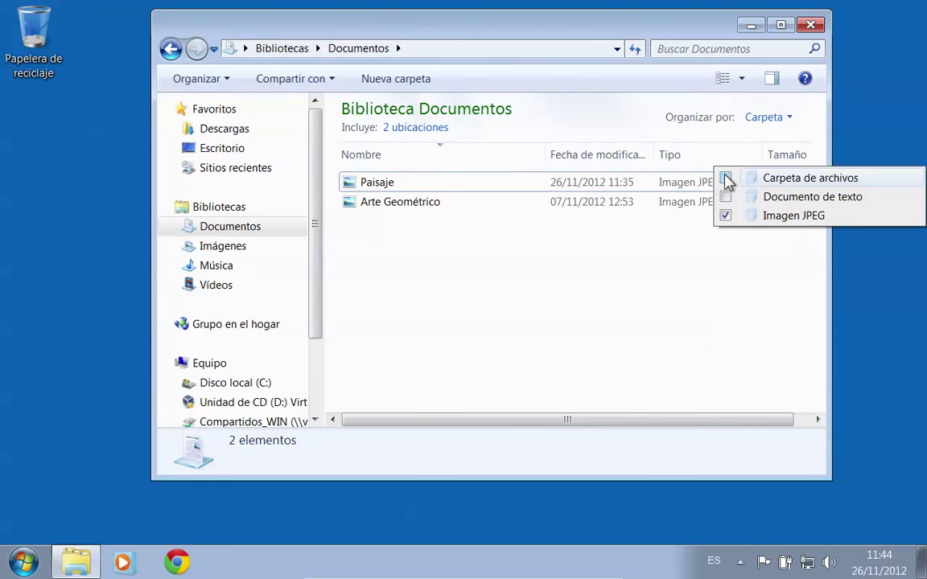
{"action": "left_click", "coordinate": [725, 217]}
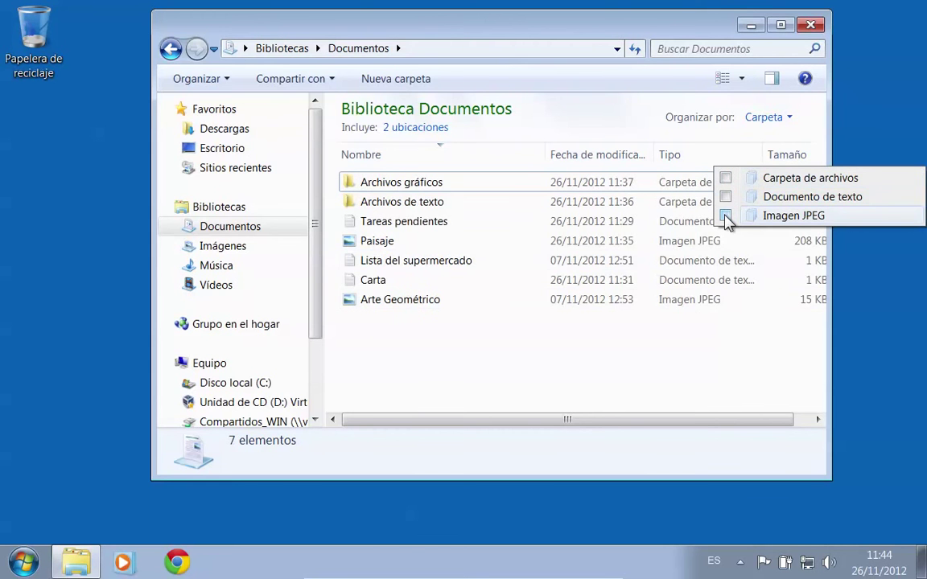
{"action": "left_click", "coordinate": [699, 330]}
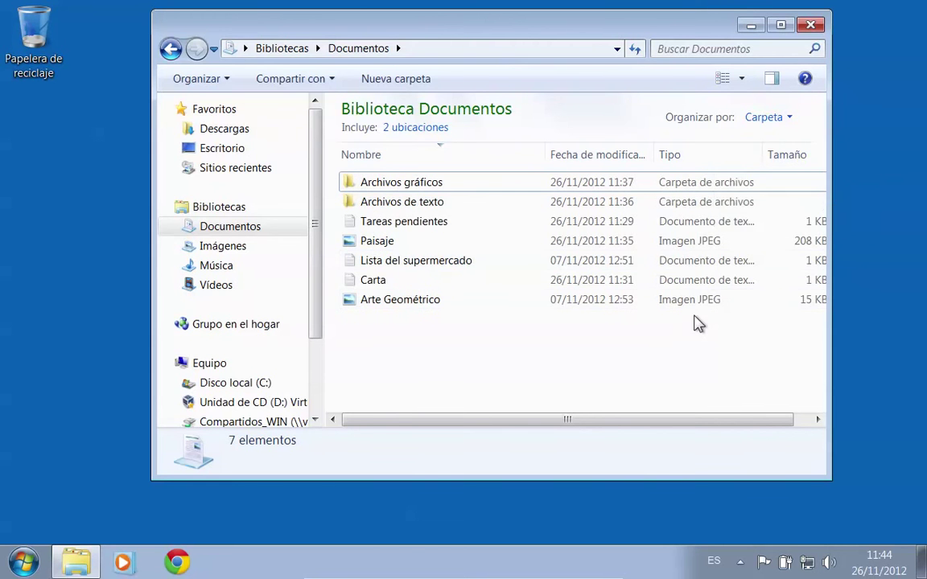
Sort the files by Tipo in ascending order and widen the Explorer window to fit the whole Tamaño column.
{"action": "left_click", "coordinate": [701, 157]}
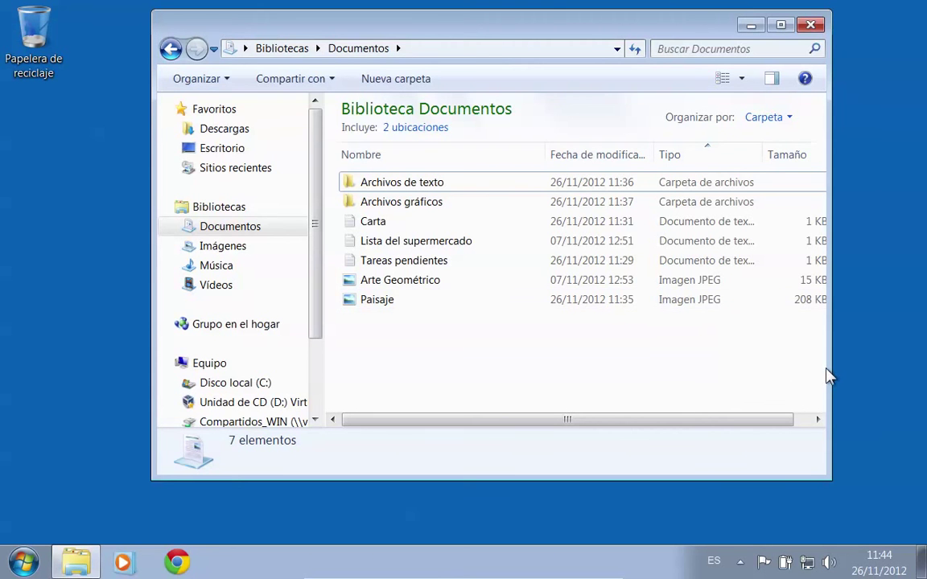
{"action": "left_click_drag", "start_coordinate": [827, 368], "coordinate": [881, 360]}
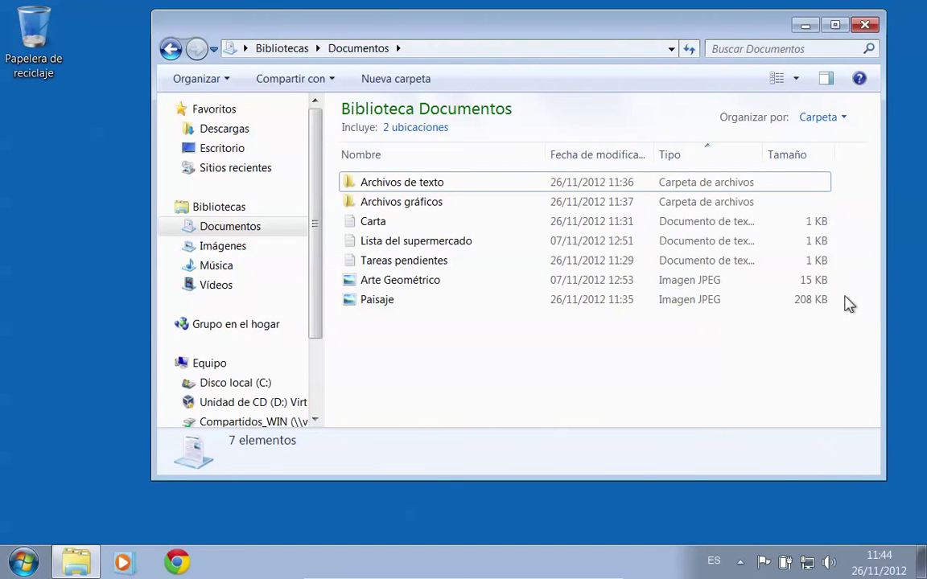